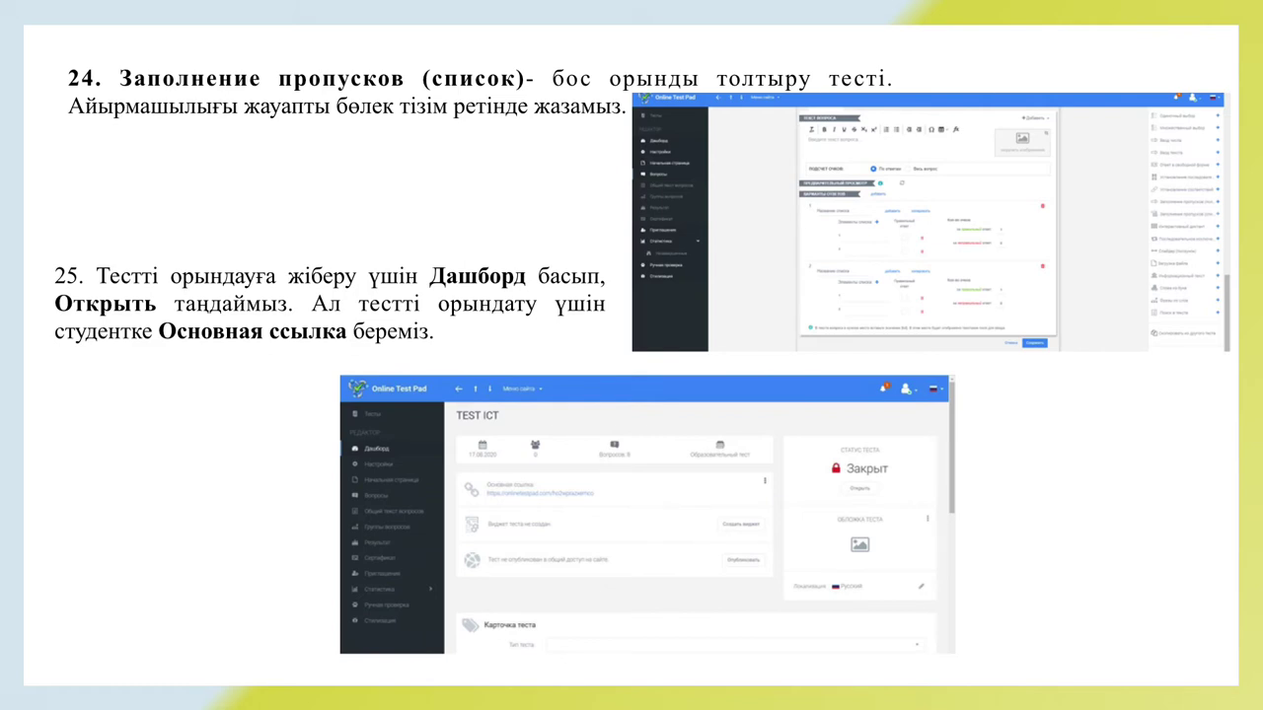
{"action": "key", "text": "Right"}
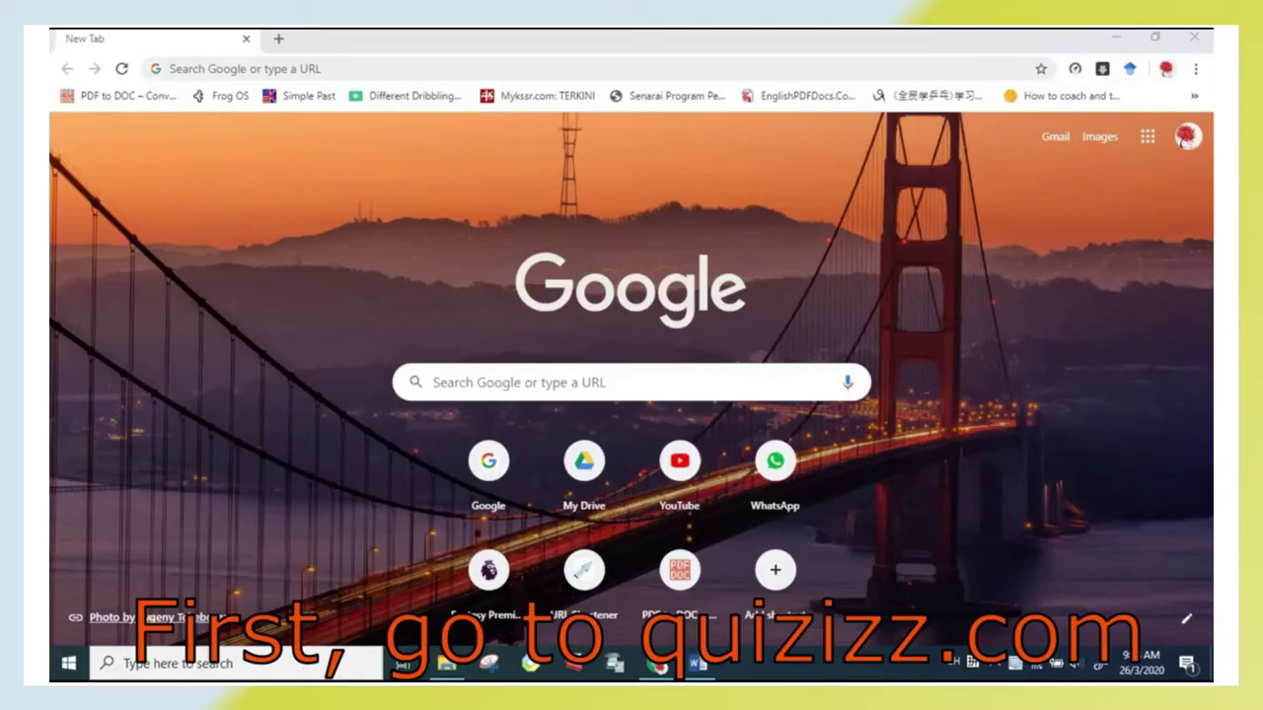
- Open the quizizz.com website in the browser
{"action": "left_click", "coordinate": [326, 69]}
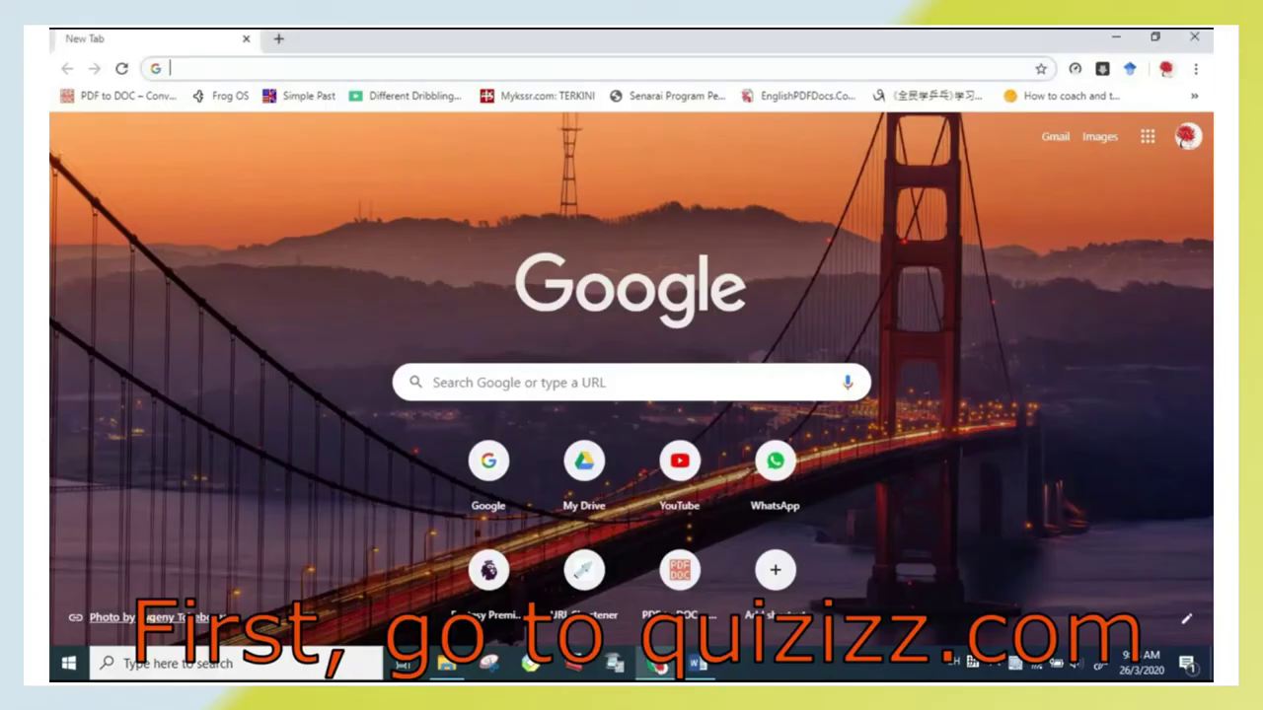
{"action": "type", "text": "q"}
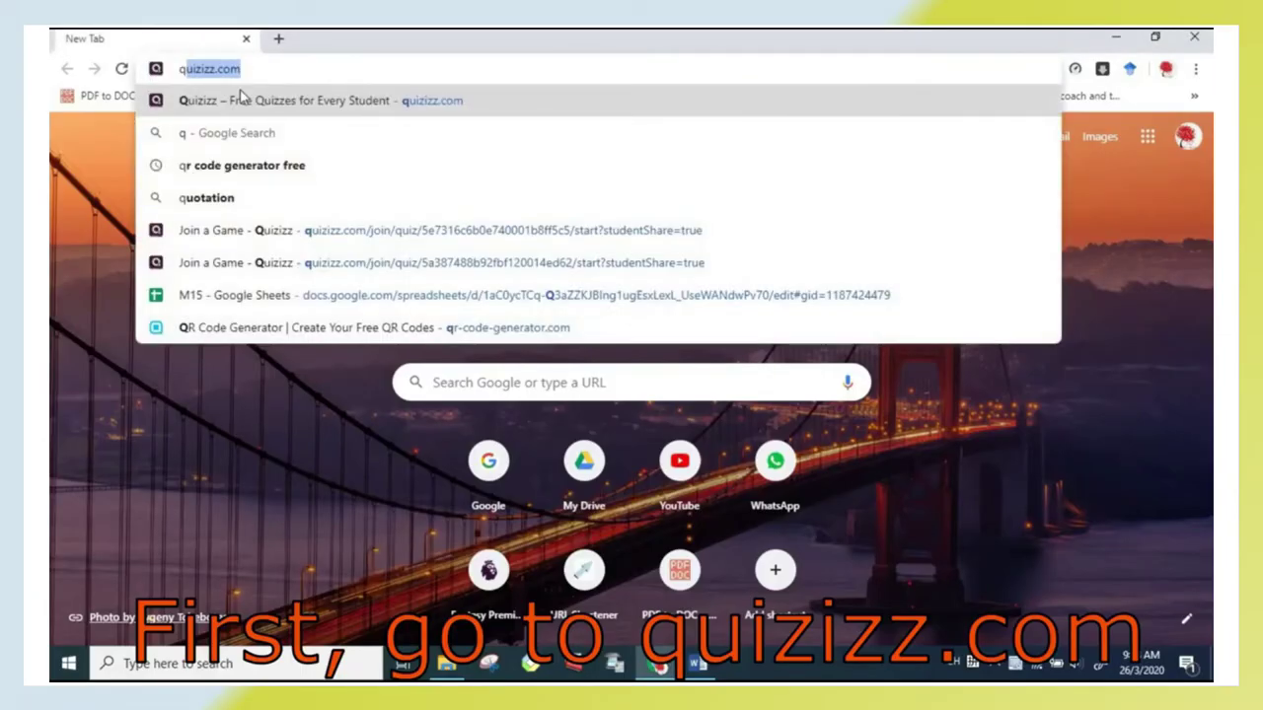
{"action": "left_click", "coordinate": [335, 99]}
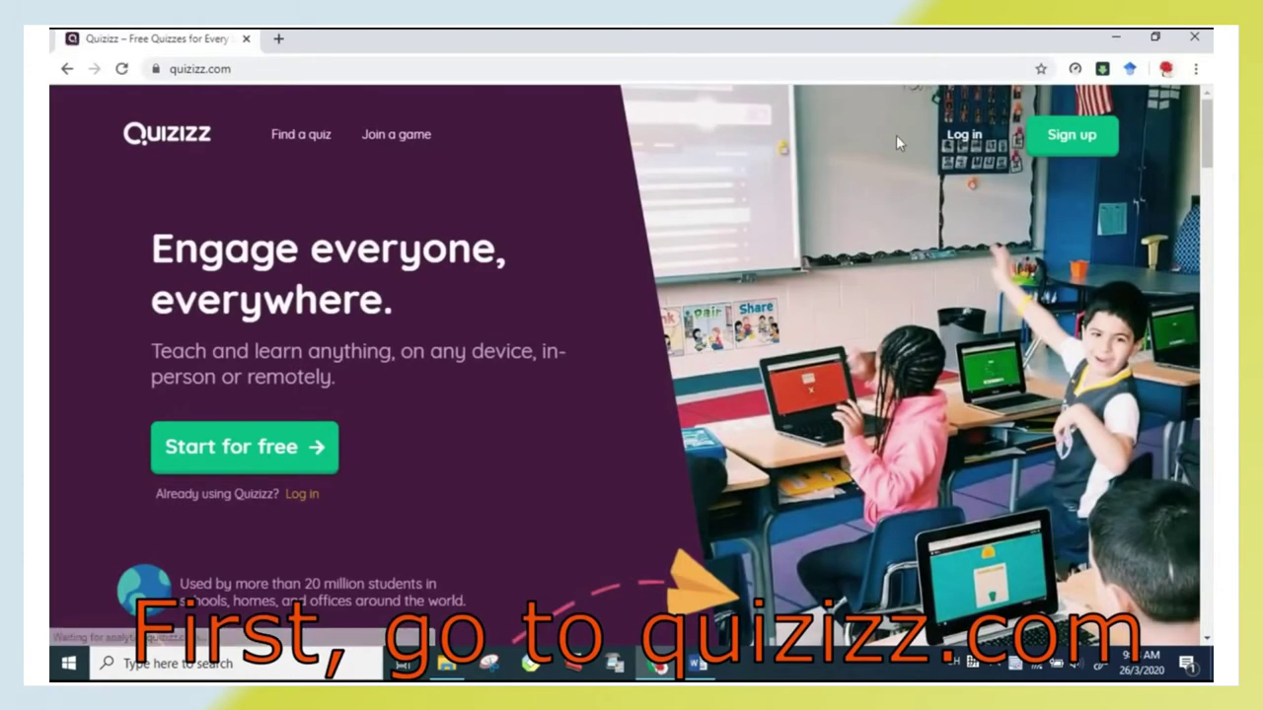
- Log in to Quizizz with the existing Google account
{"action": "left_click", "coordinate": [957, 136]}
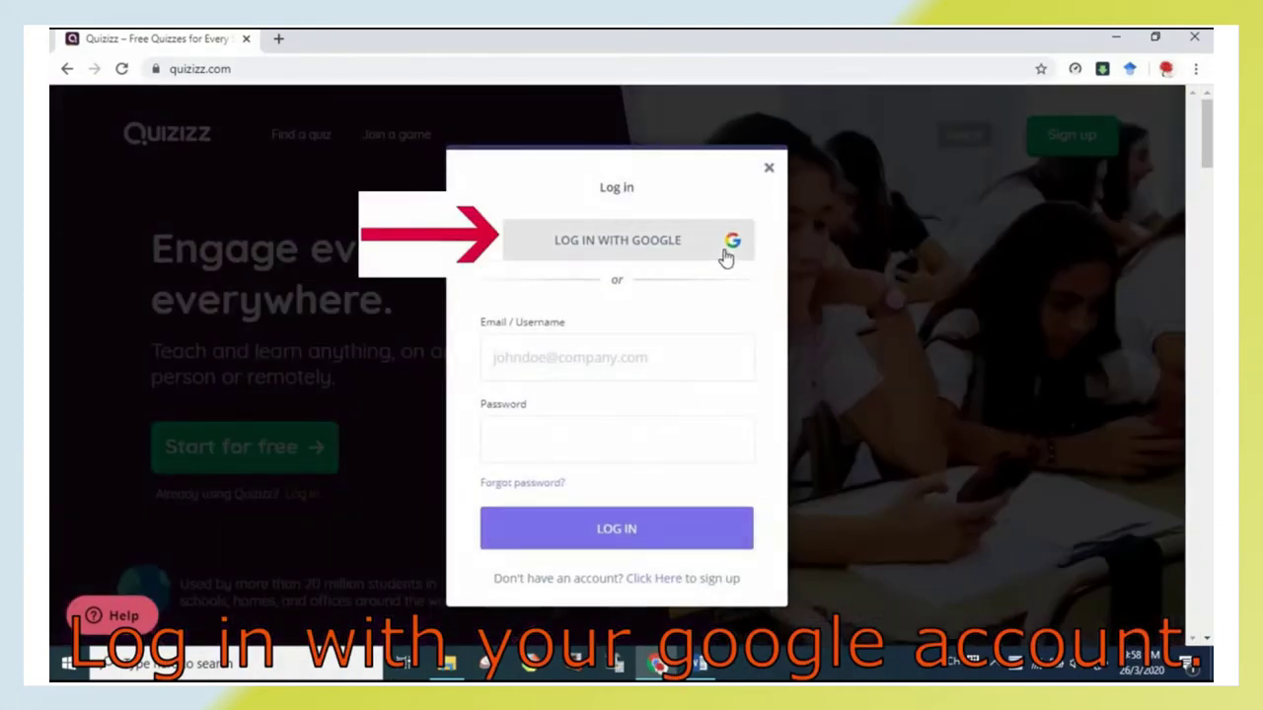
{"action": "left_click", "coordinate": [738, 243]}
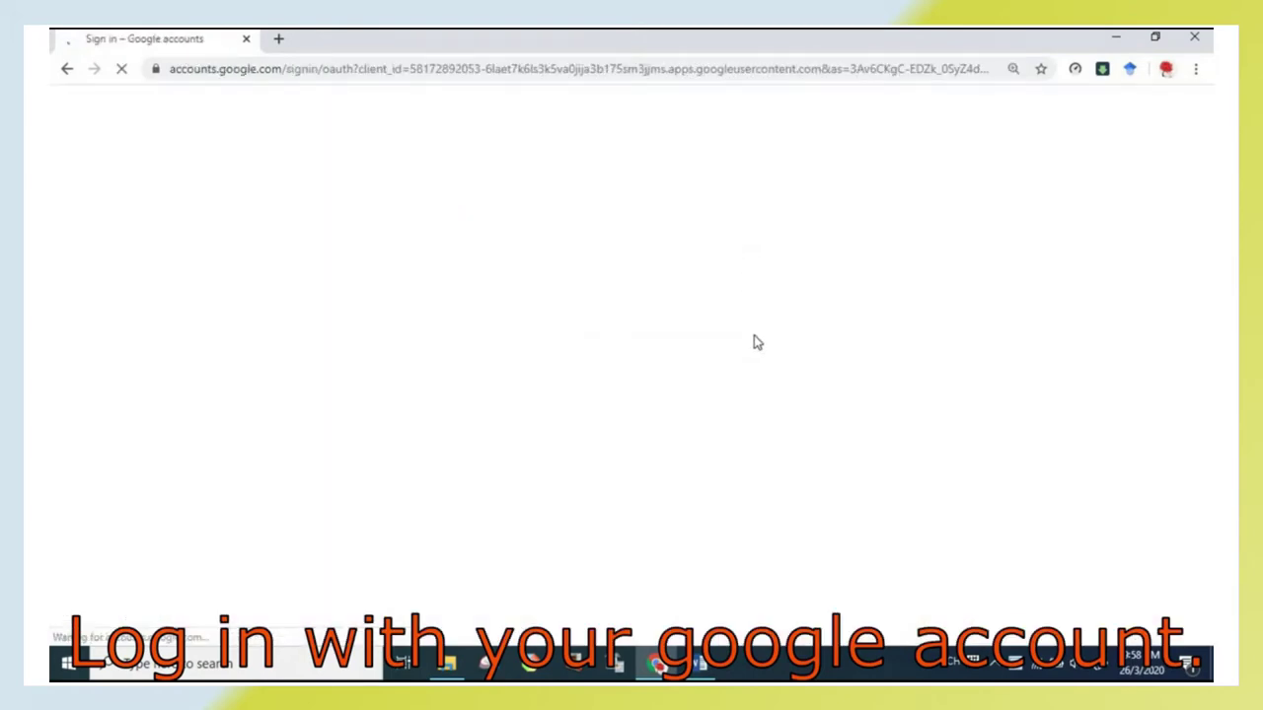
{"action": "left_click", "coordinate": [637, 338]}
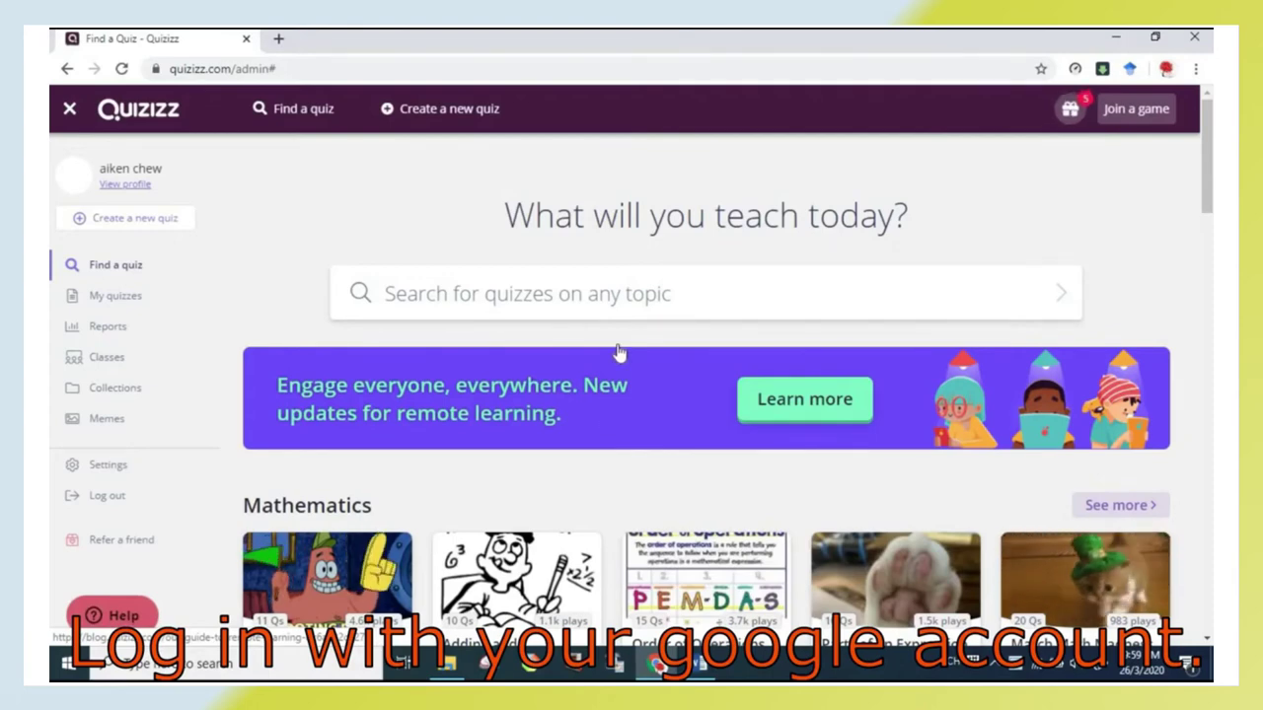
- Create a new quiz named "English Grammar Quantifier" with English as its subject
{"action": "left_click", "coordinate": [415, 109]}
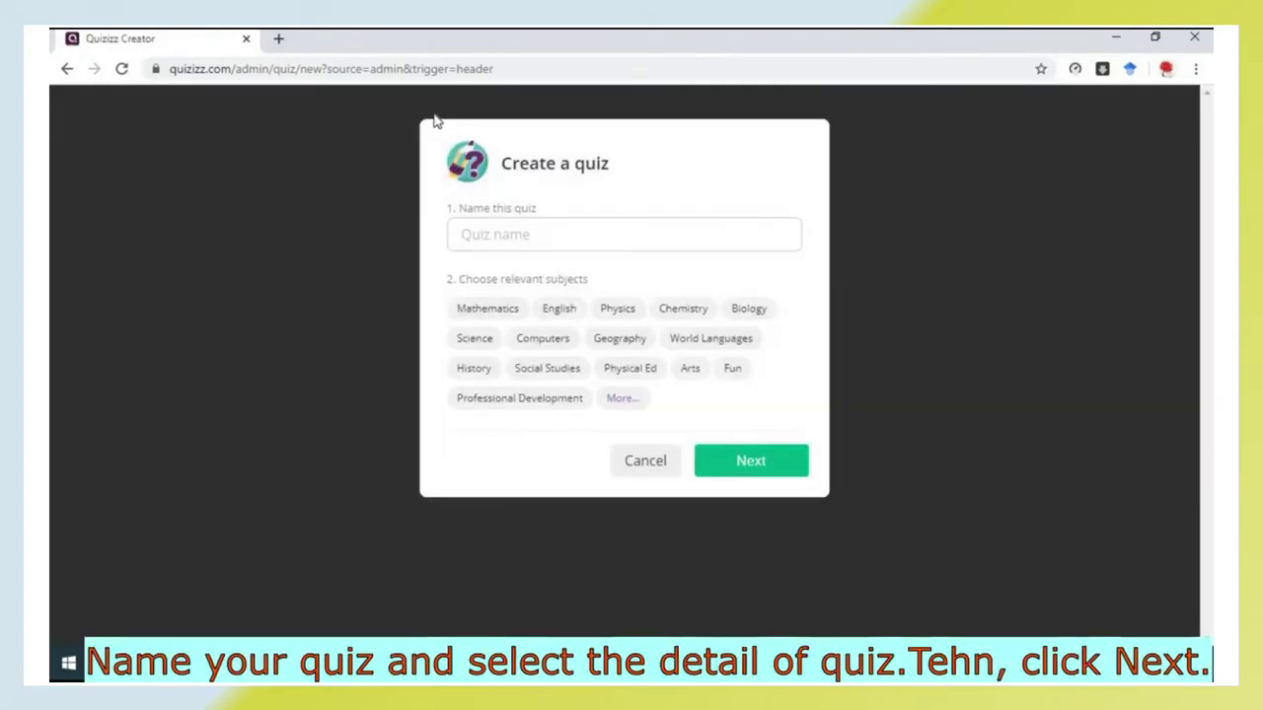
{"action": "left_click", "coordinate": [510, 234]}
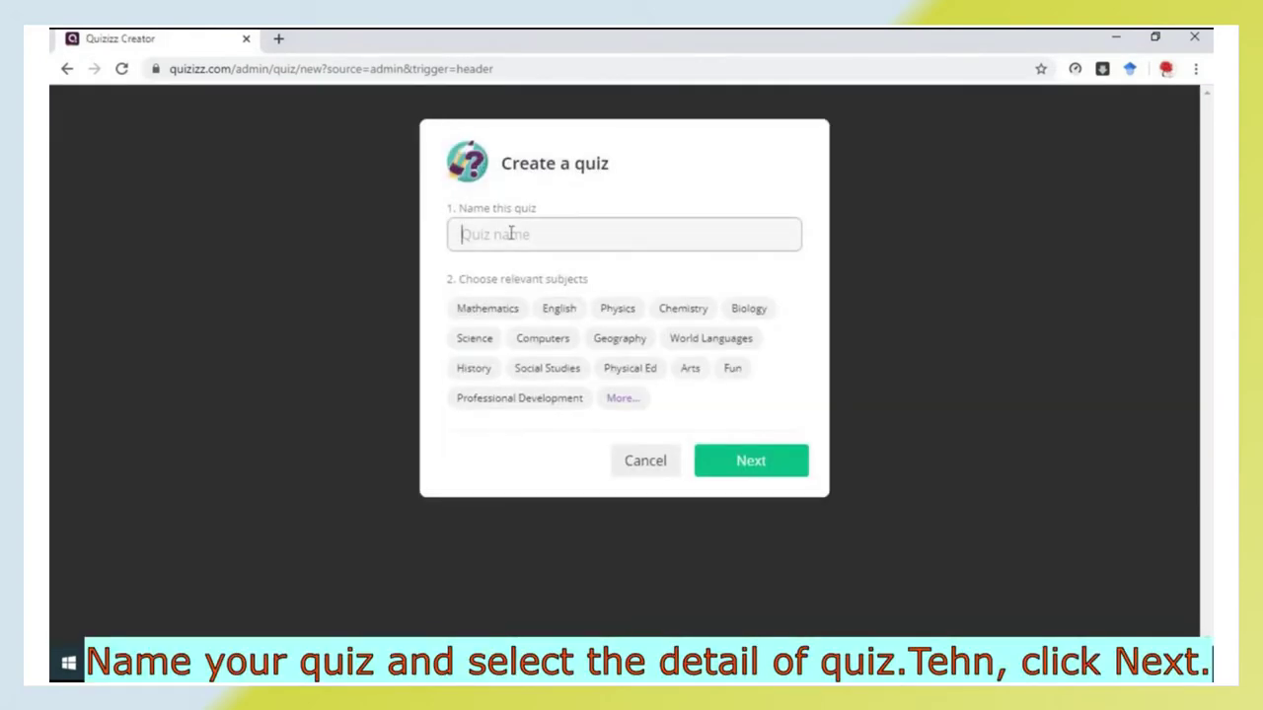
{"action": "type", "text": "English Grammar Q"}
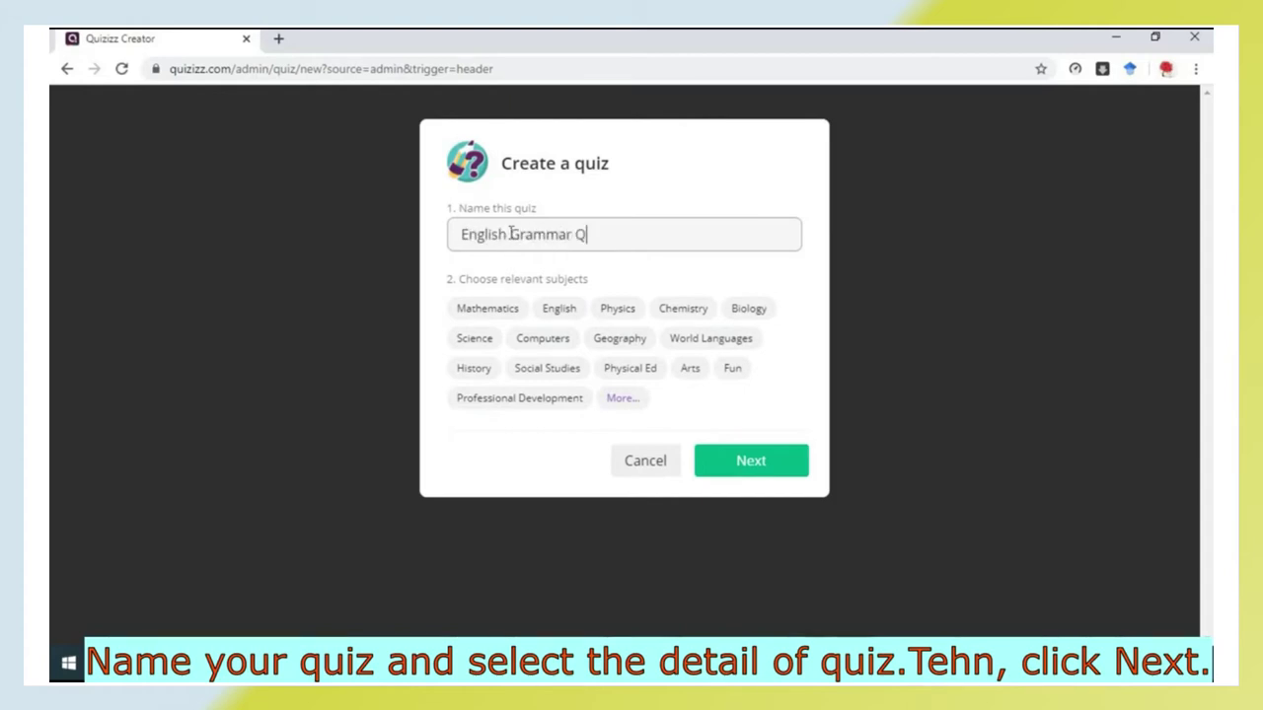
{"action": "type", "text": "un"}
{"action": "left_click", "coordinate": [557, 311]}
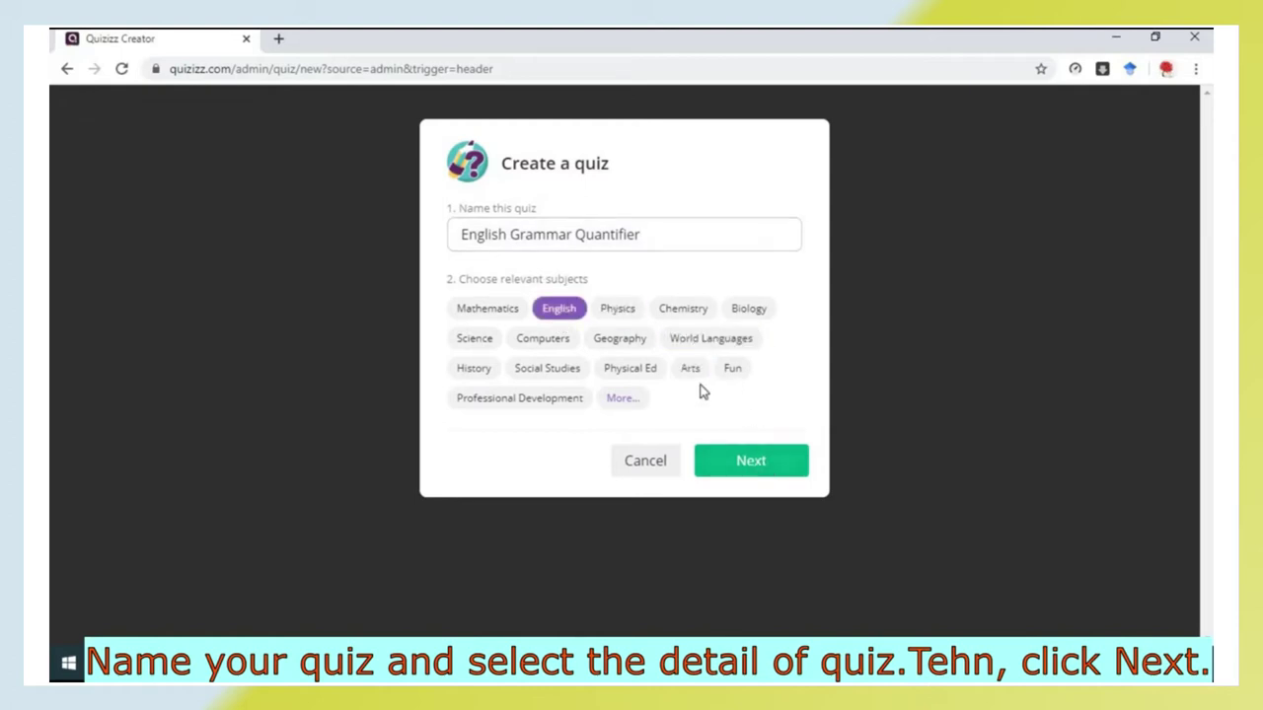
{"action": "left_click", "coordinate": [630, 400]}
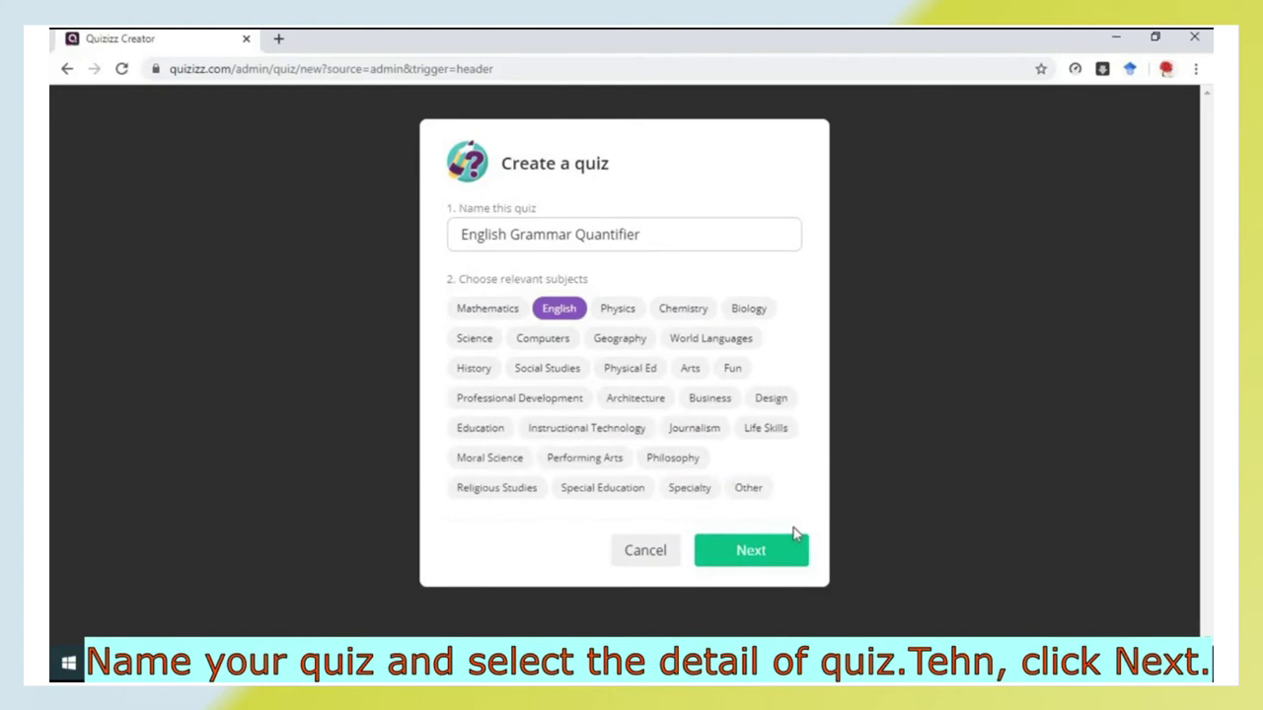
{"action": "left_click", "coordinate": [766, 556]}
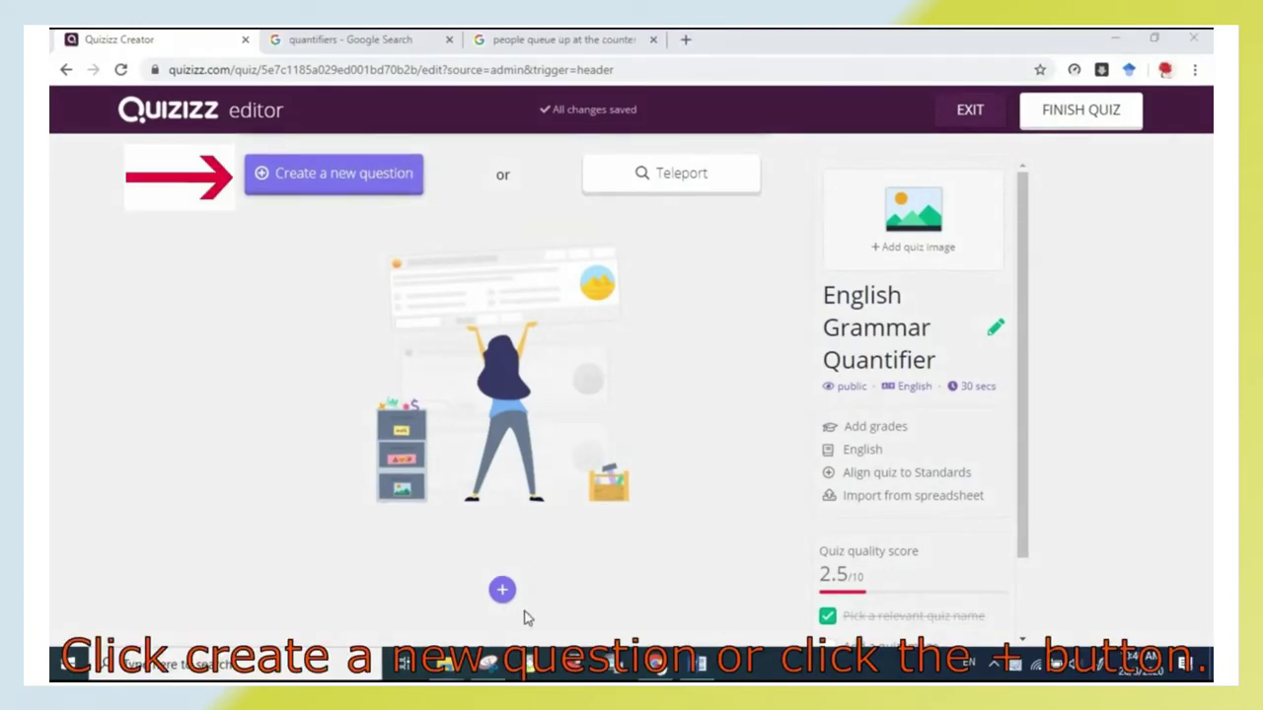
- Add a new question to the quiz and set its type to Single answer
{"action": "left_click", "coordinate": [395, 173]}
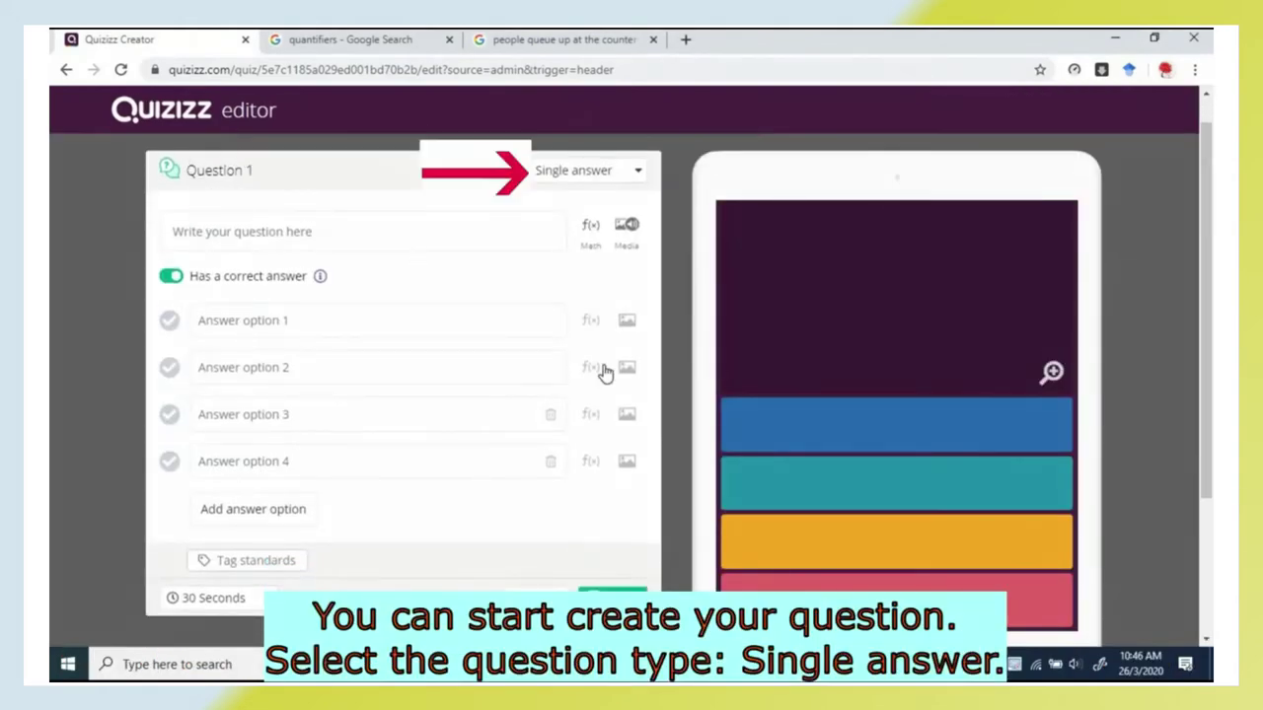
{"action": "left_click", "coordinate": [632, 173]}
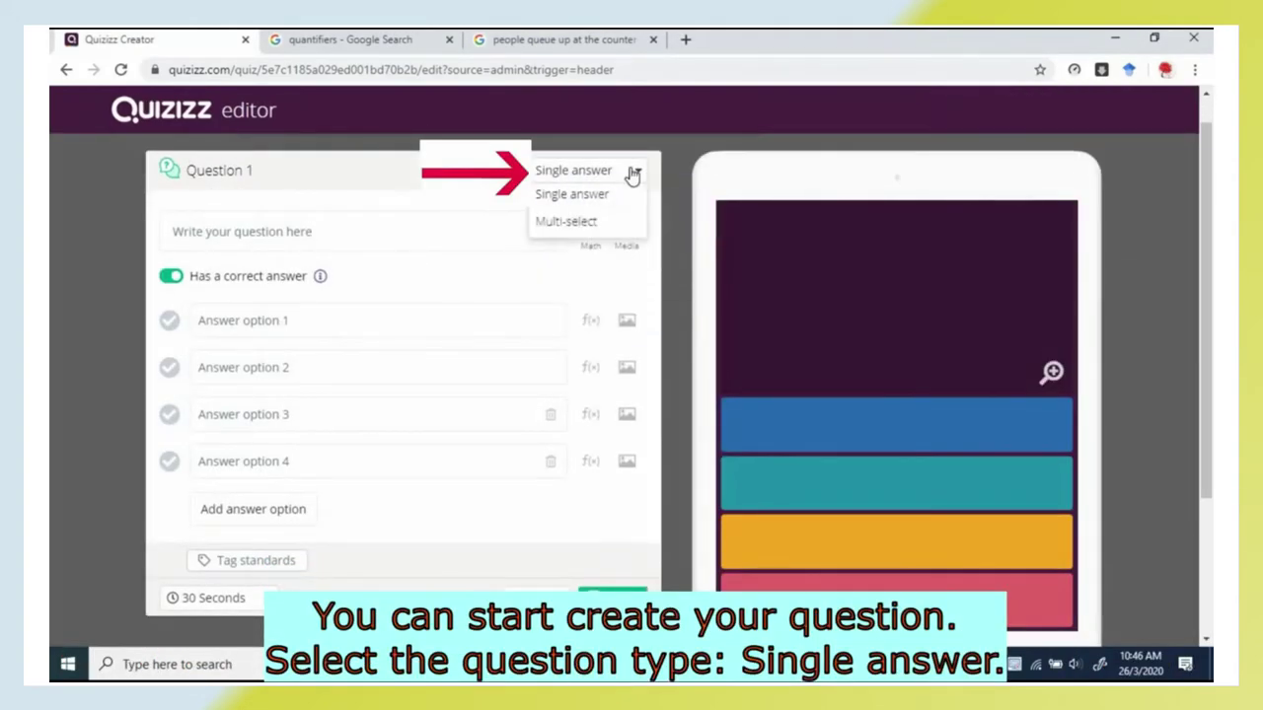
{"action": "left_click", "coordinate": [619, 195]}
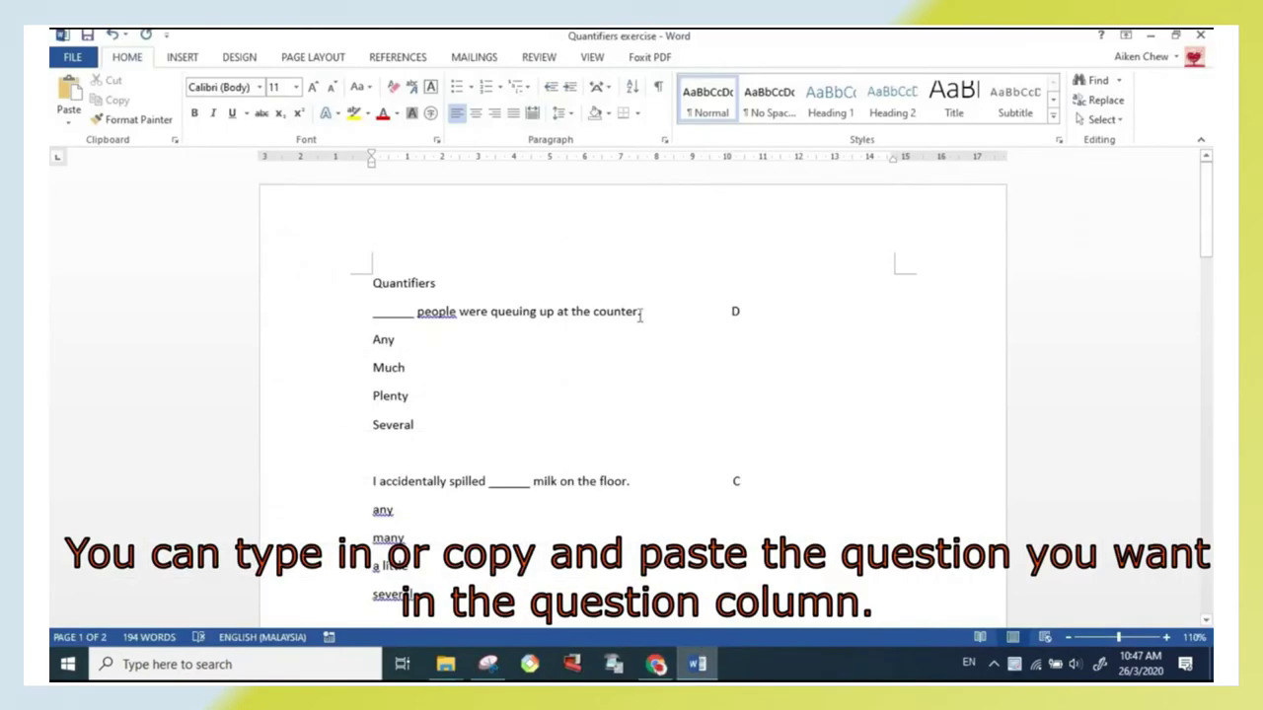
- Copy the sentence "______ people were queuing up at the counter." from the Word document into the text of Question 1 in Quizizz
{"action": "left_click_drag", "start_coordinate": [643, 310], "coordinate": [381, 319]}
{"action": "key", "text": "ctrl+c"}
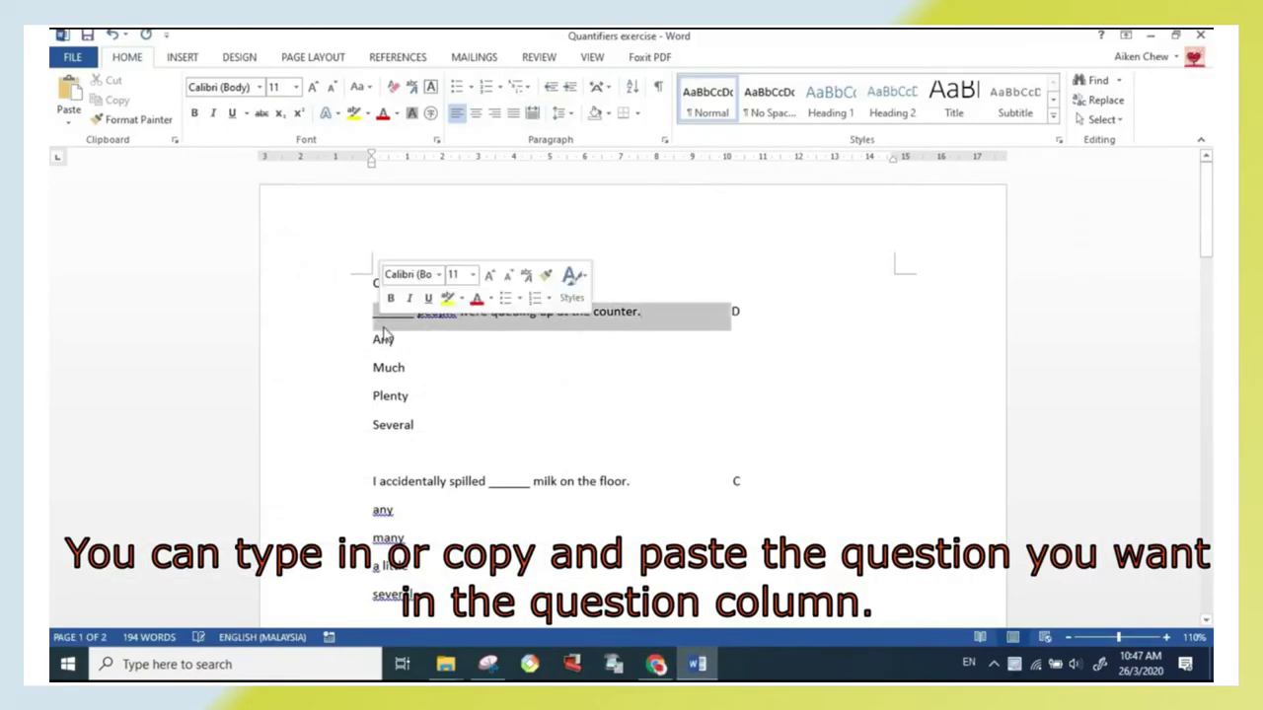
{"action": "left_click", "coordinate": [656, 664]}
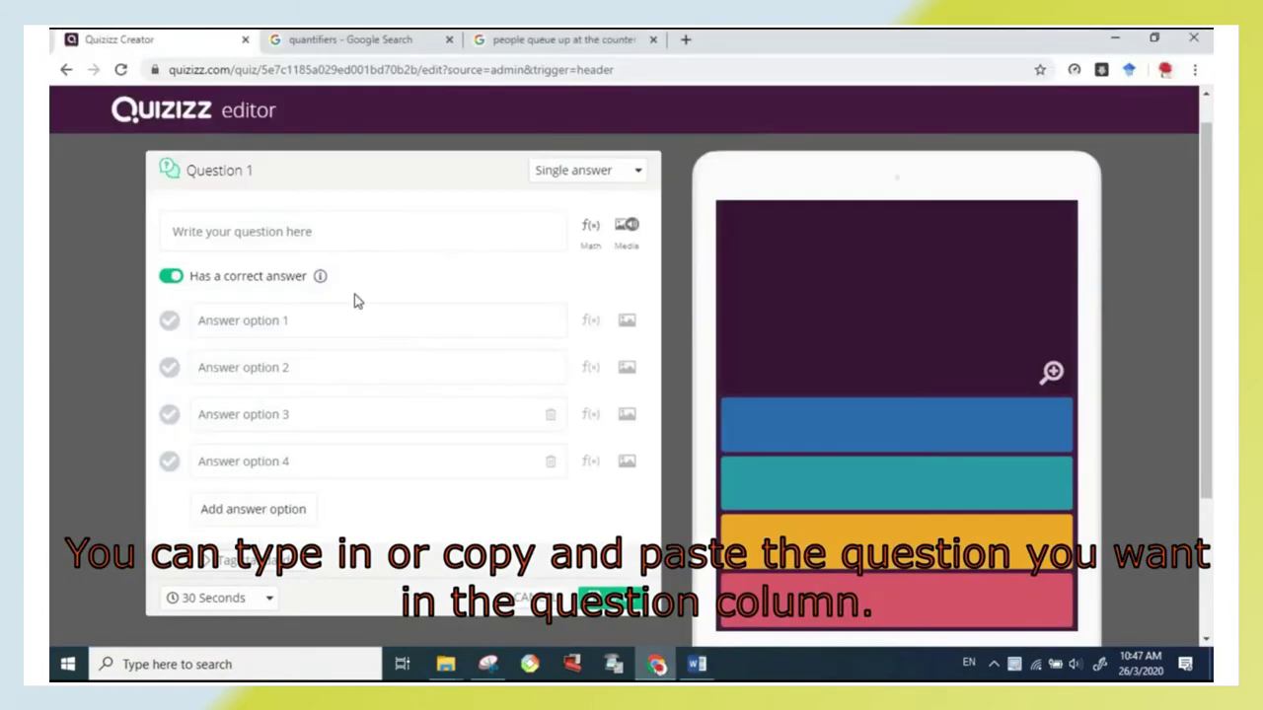
{"action": "left_click", "coordinate": [287, 234]}
{"action": "key", "text": "ctrl+v"}
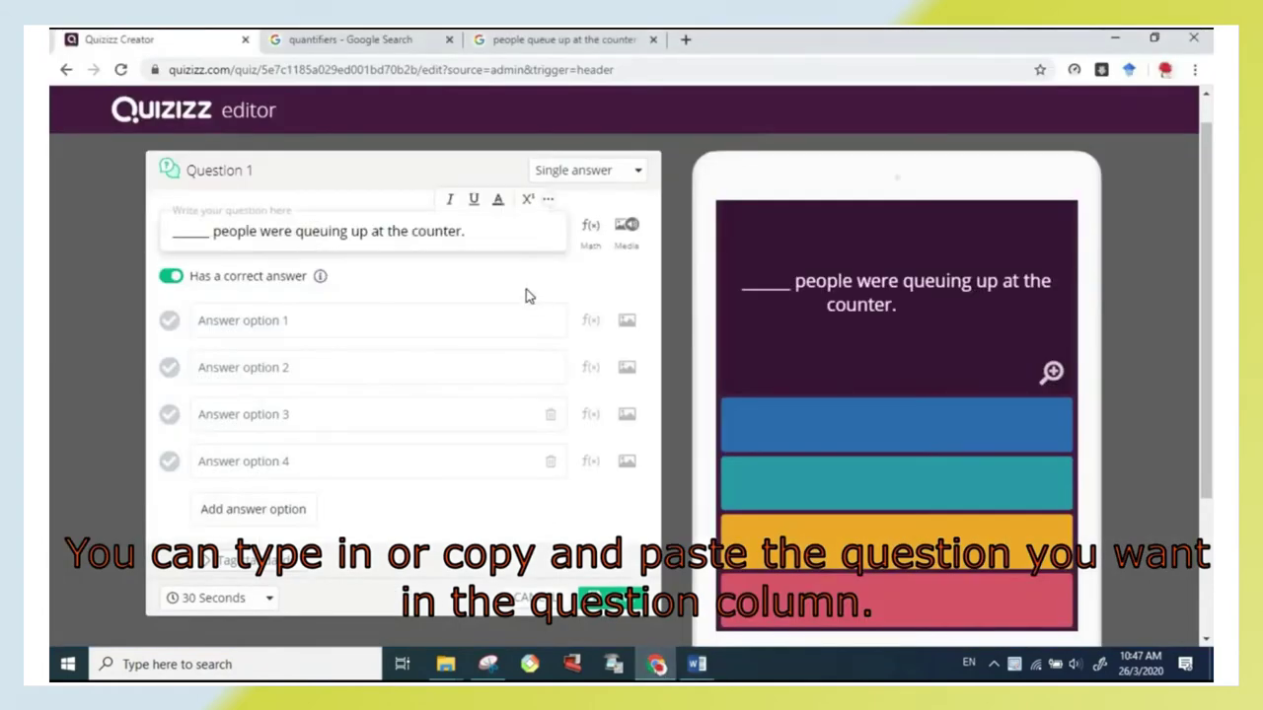
- Remove the trailing blank space after the pasted question sentence
{"action": "key", "text": "BackSpace"}
{"action": "key", "text": "BackSpace"}
{"action": "key", "text": "BackSpace"}
{"action": "key", "text": "BackSpace"}
{"action": "key", "text": "BackSpace"}
{"action": "key", "text": "BackSpace"}
{"action": "key", "text": "BackSpace"}
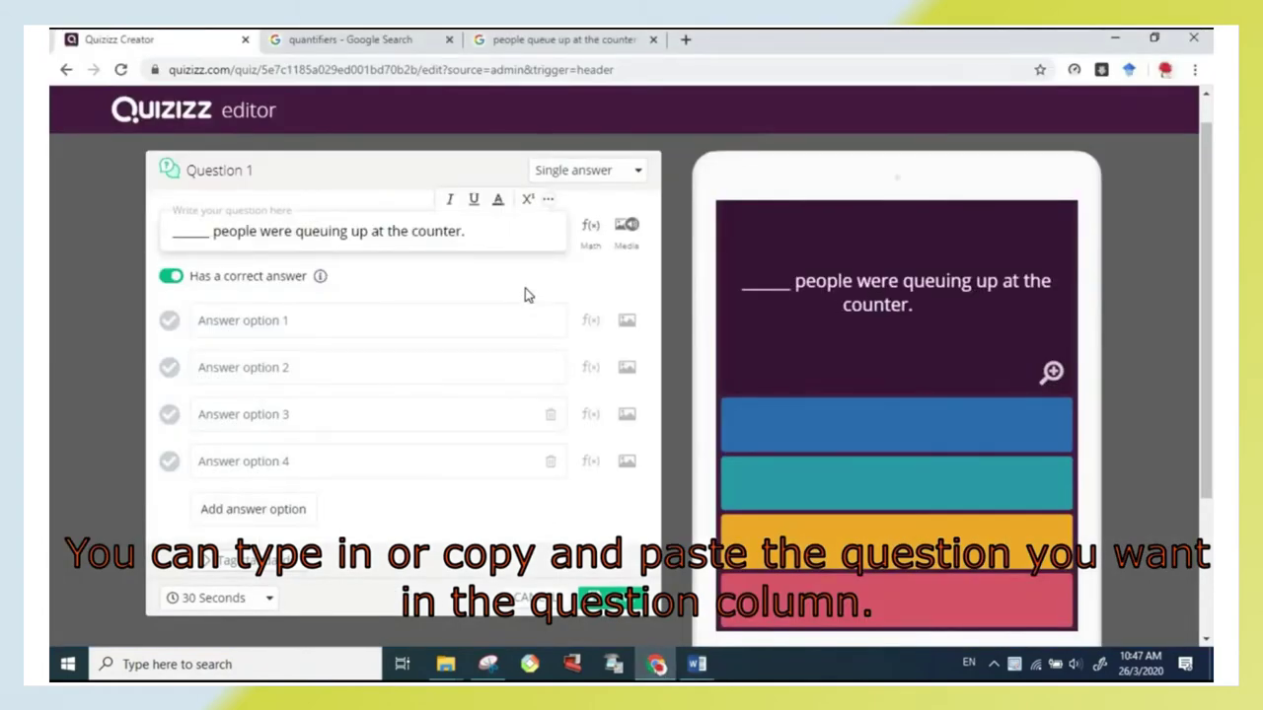
{"action": "key", "text": "BackSpace"}
{"action": "key", "text": "BackSpace"}
{"action": "key", "text": "BackSpace"}
{"action": "key", "text": "BackSpace"}
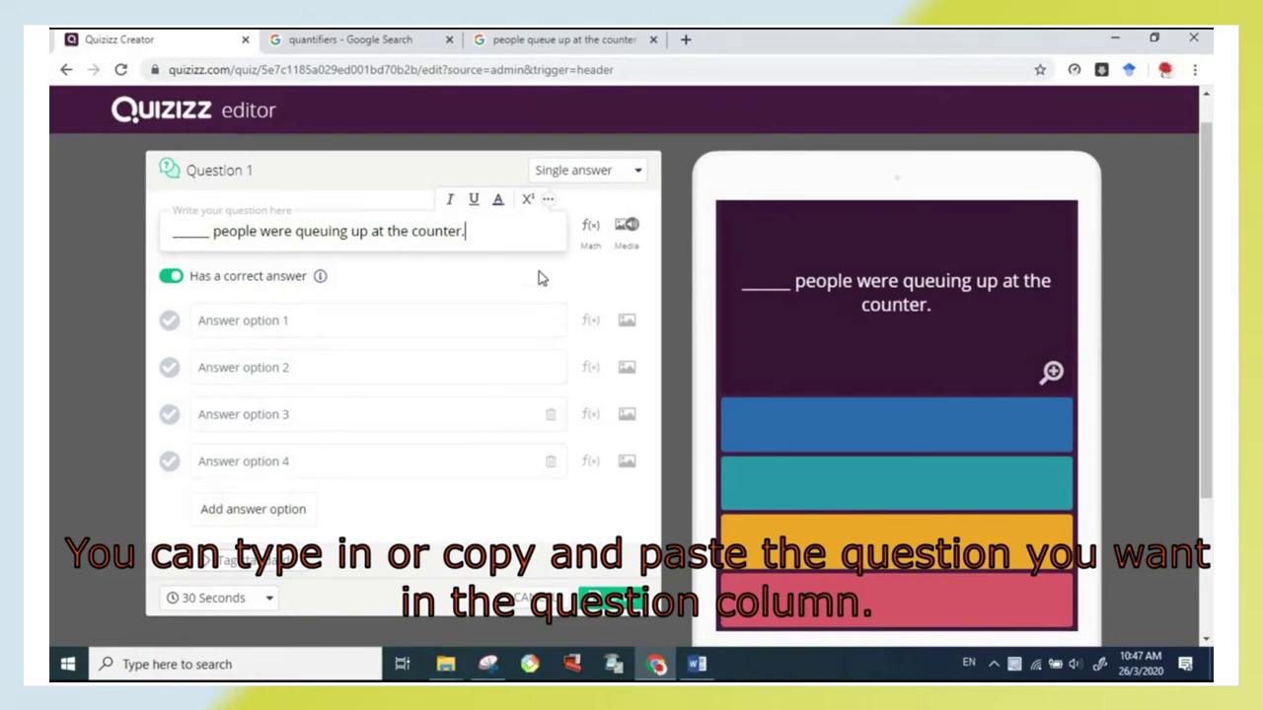
- Upload the picture of people queuing at a counter from the desktop's quizizz folder as the question image
{"action": "left_click", "coordinate": [627, 229]}
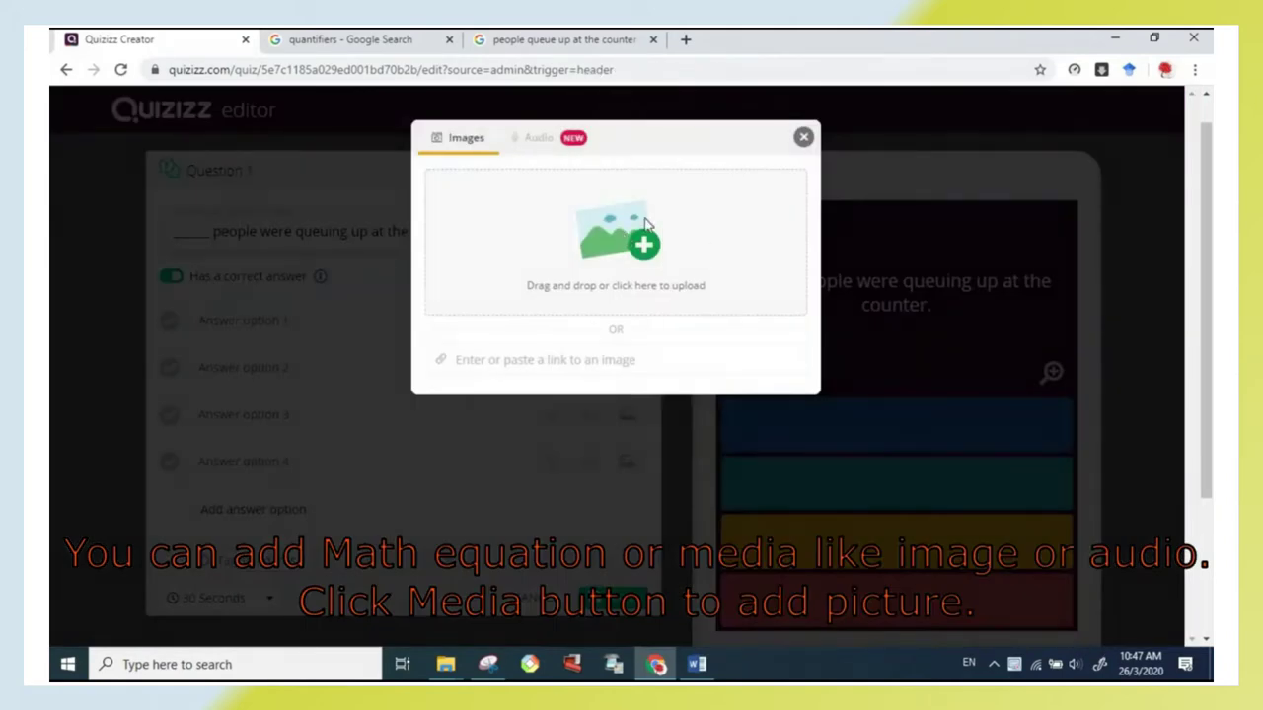
{"action": "left_click", "coordinate": [639, 229]}
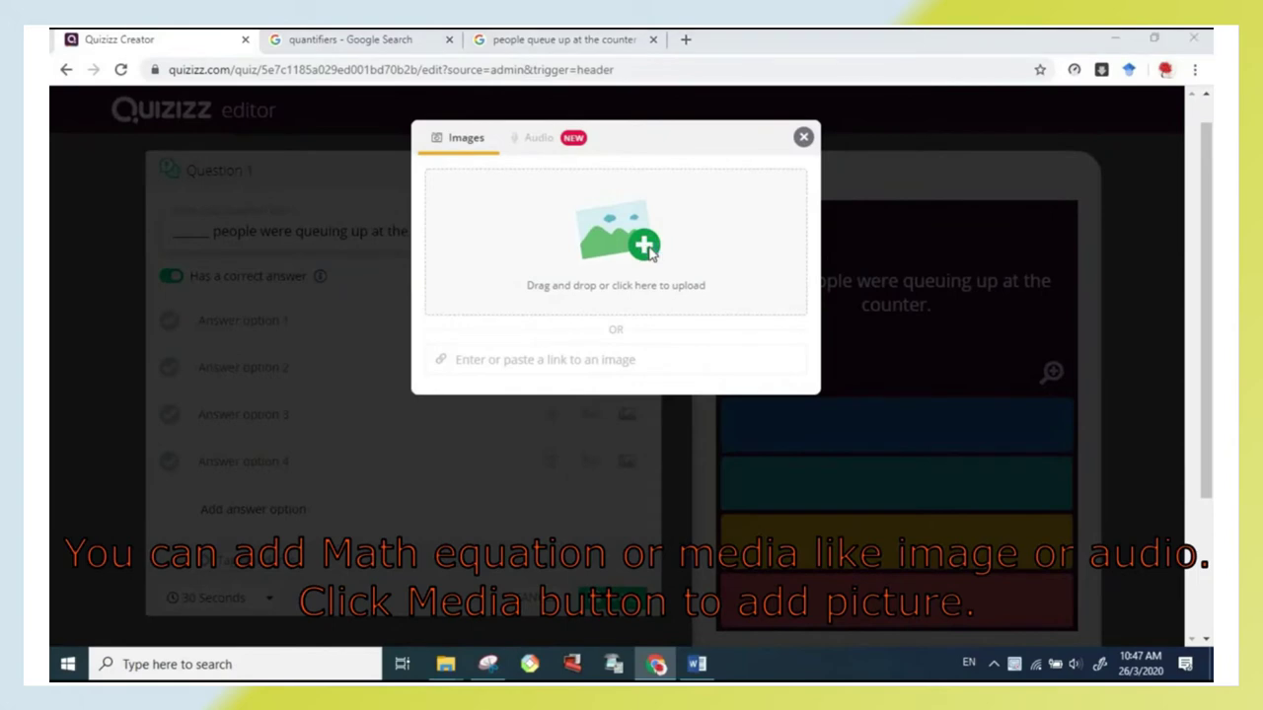
{"action": "scroll", "coordinate": [312, 279], "scroll_direction": "down", "scroll_amount": 4}
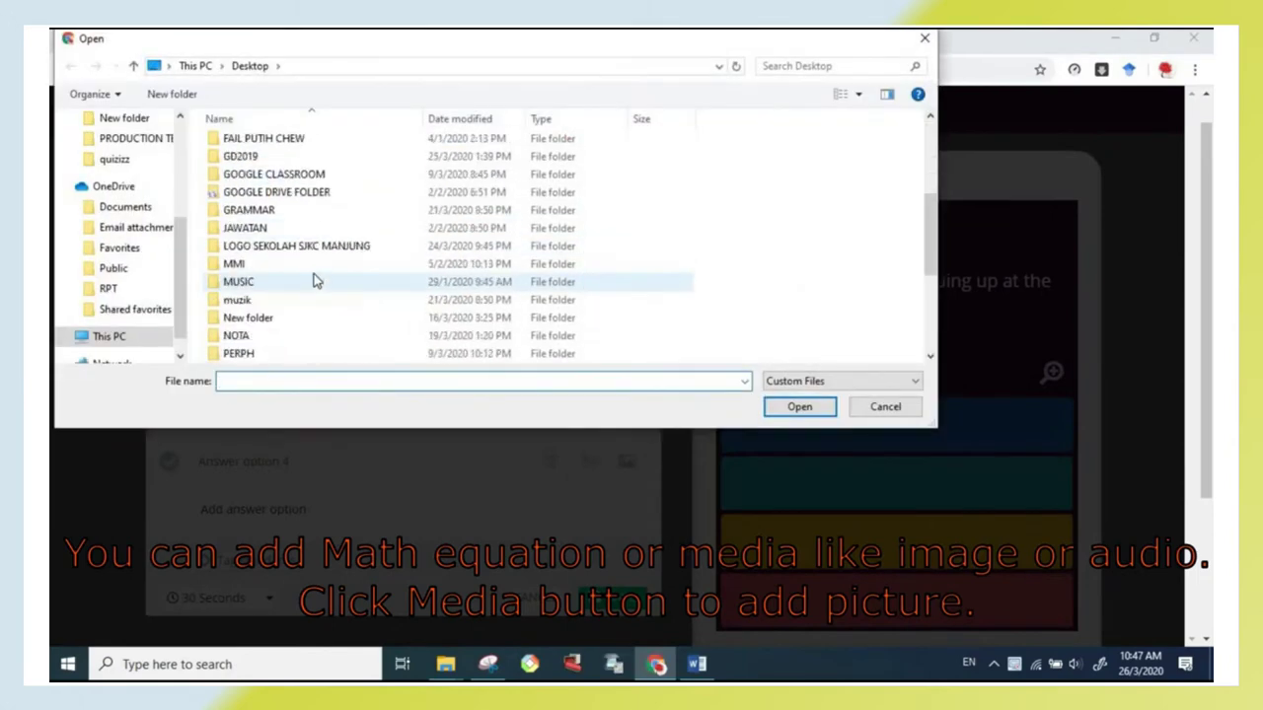
{"action": "scroll", "coordinate": [313, 280], "scroll_direction": "down", "scroll_amount": 1}
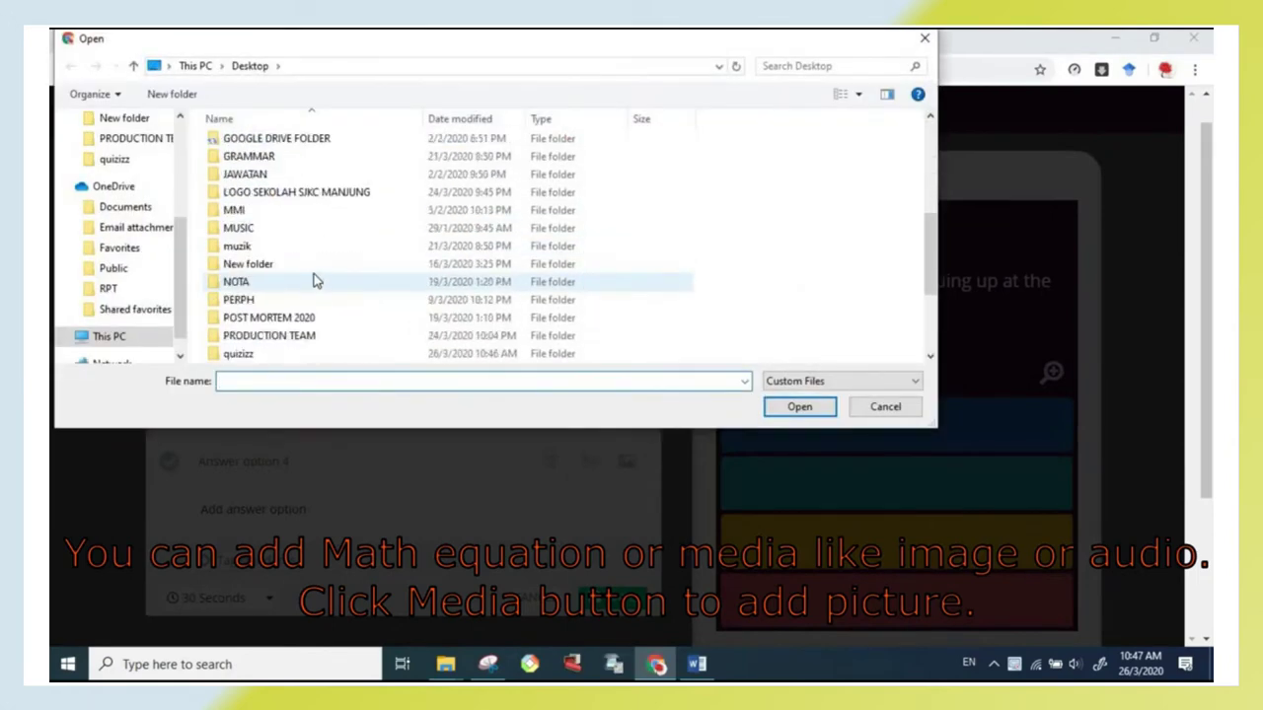
{"action": "double_click", "coordinate": [267, 354]}
{"action": "double_click", "coordinate": [338, 173]}
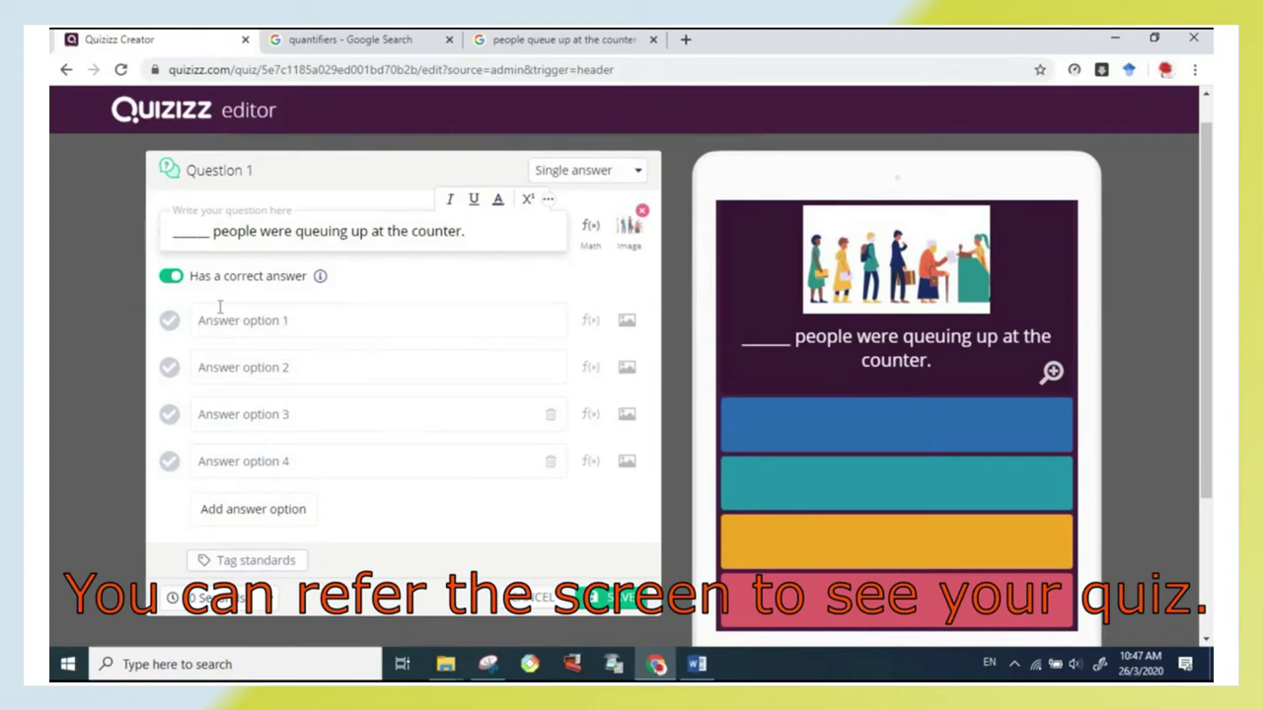
- Copy the choices Any, Much, Plenty and Several from the Word document into answer option 1 in Quizizz
{"action": "left_click", "coordinate": [250, 322]}
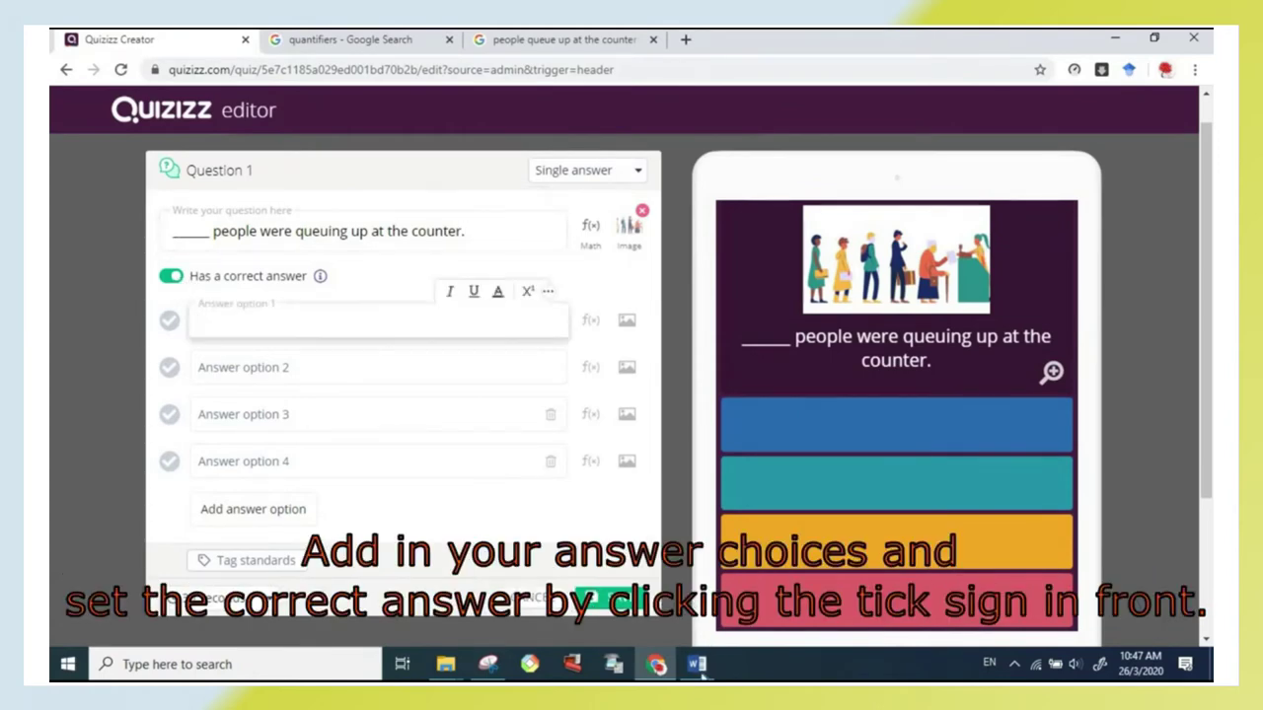
{"action": "left_click", "coordinate": [697, 666]}
{"action": "left_click_drag", "start_coordinate": [374, 339], "coordinate": [446, 434]}
{"action": "key", "text": "ctrl+c"}
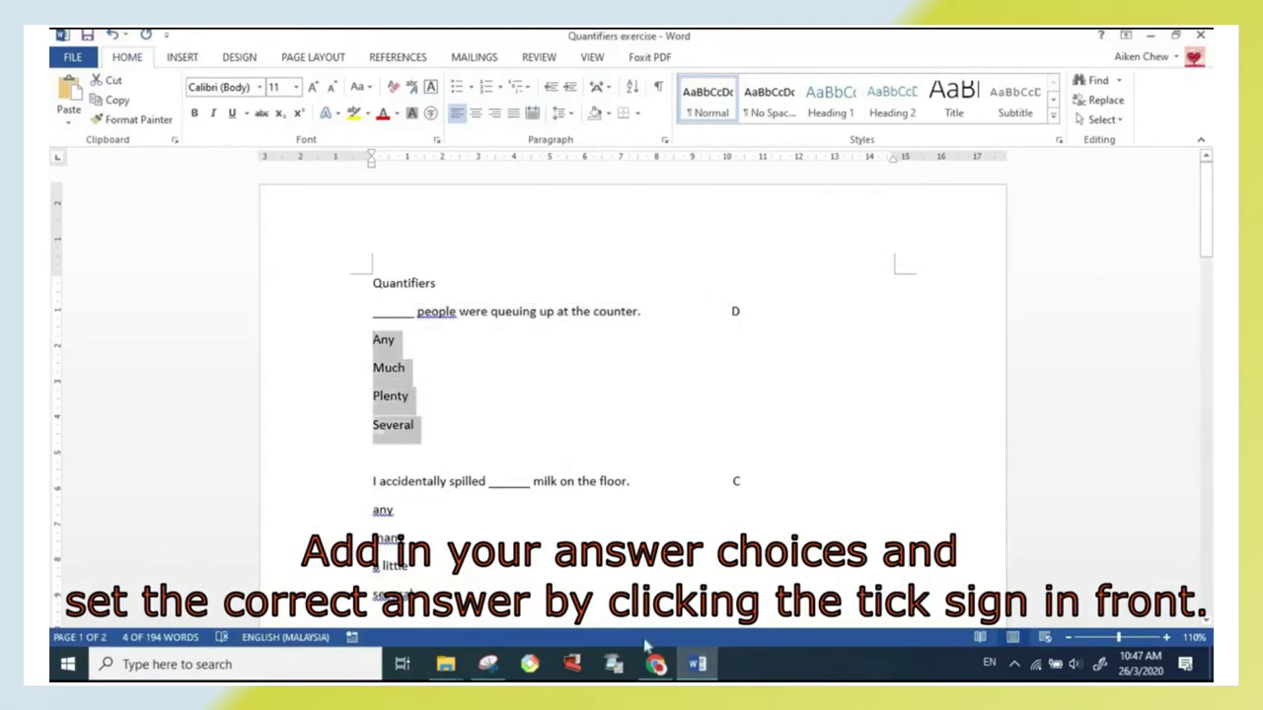
{"action": "left_click", "coordinate": [656, 664]}
{"action": "key", "text": "ctrl+v"}
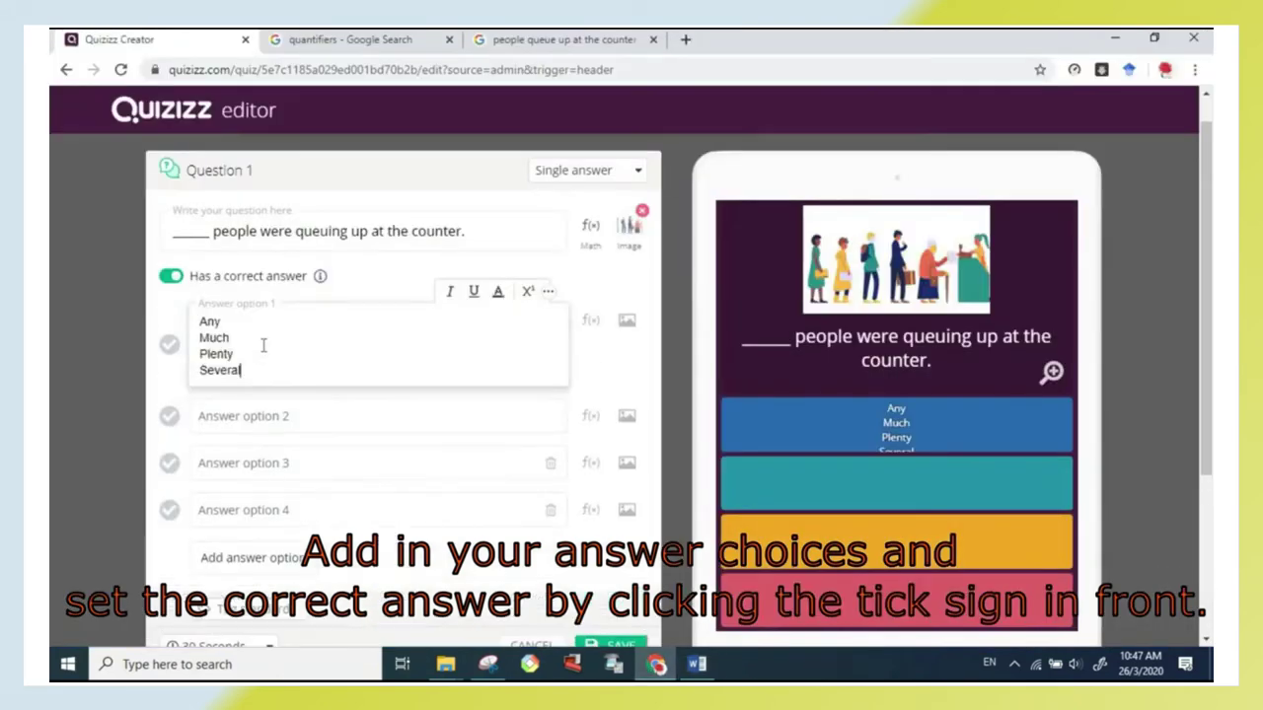
- Move Much, Plenty and Several from answer option 1 to answer option 2, leaving only Any in option 1
{"action": "left_click_drag", "start_coordinate": [237, 370], "coordinate": [200, 338]}
{"action": "key", "text": "ctrl+c"}
{"action": "key", "text": "BackSpace"}
{"action": "key", "text": "BackSpace"}
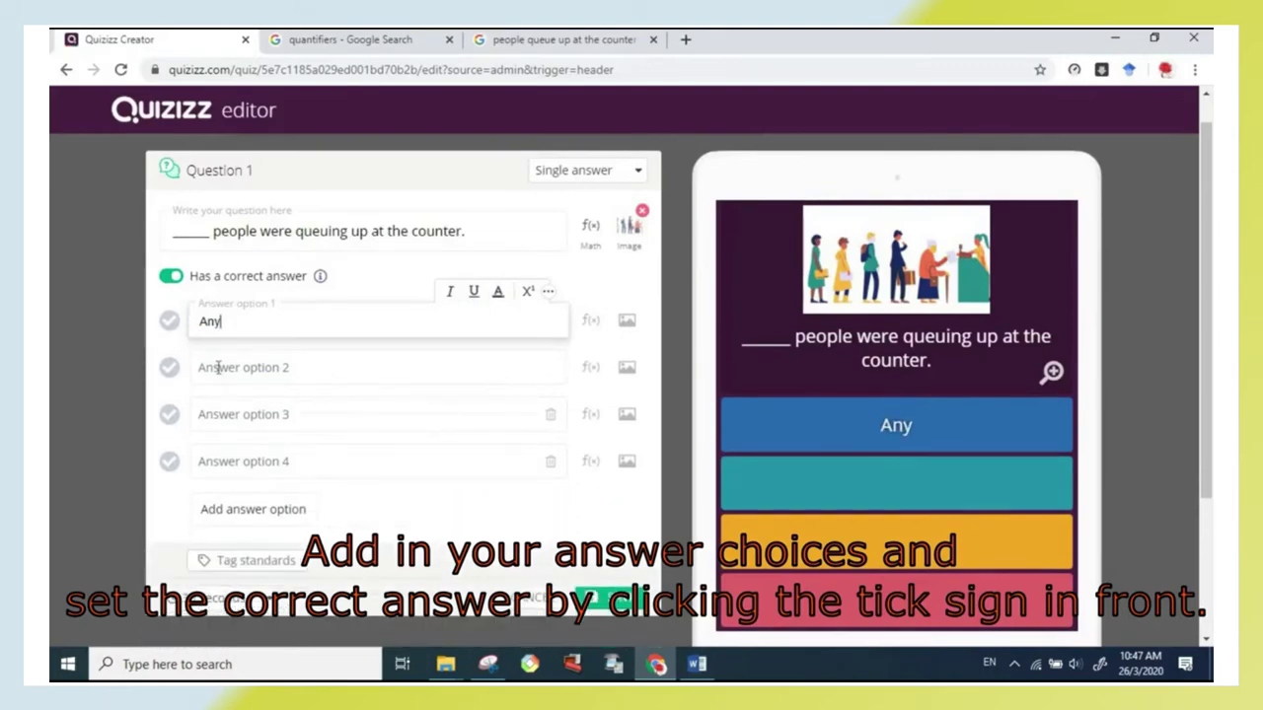
{"action": "left_click", "coordinate": [205, 367]}
{"action": "key", "text": "ctrl+v"}
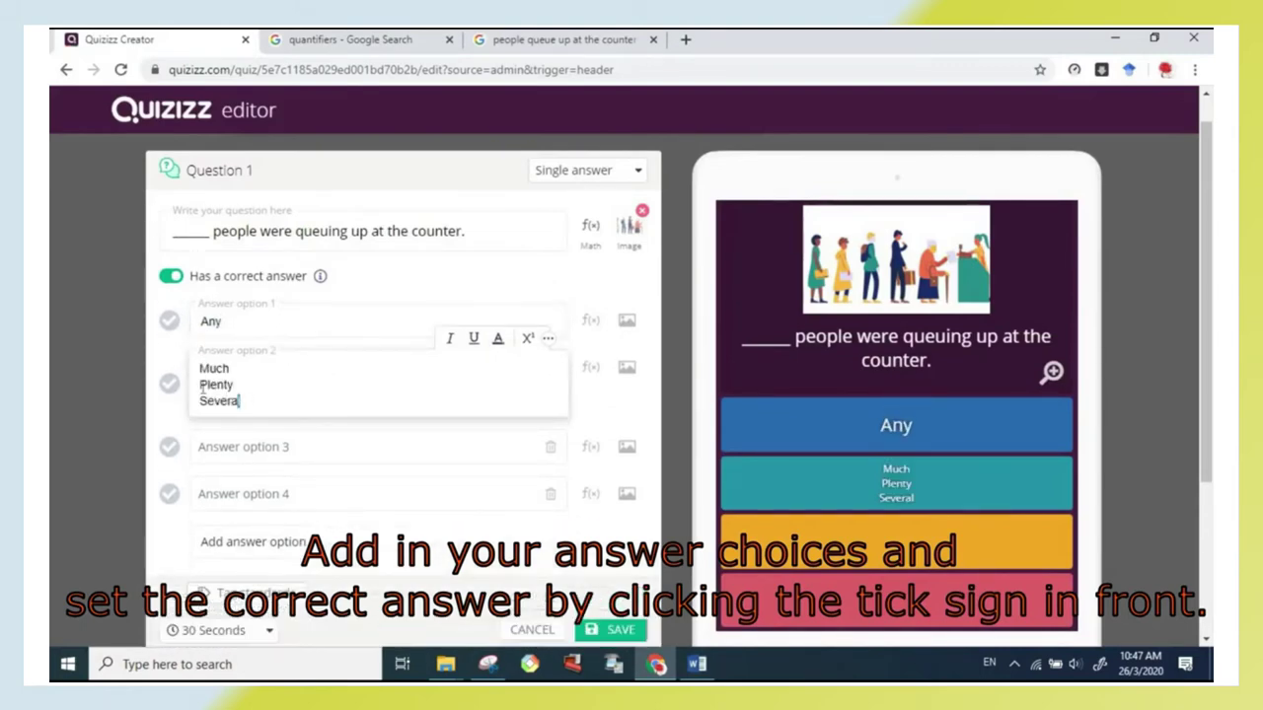
- Move Plenty and Several from answer option 2 to answer option 3, leaving only Much in option 2
{"action": "left_click_drag", "start_coordinate": [248, 408], "coordinate": [201, 385]}
{"action": "key", "text": "ctrl+c"}
{"action": "key", "text": "BackSpace"}
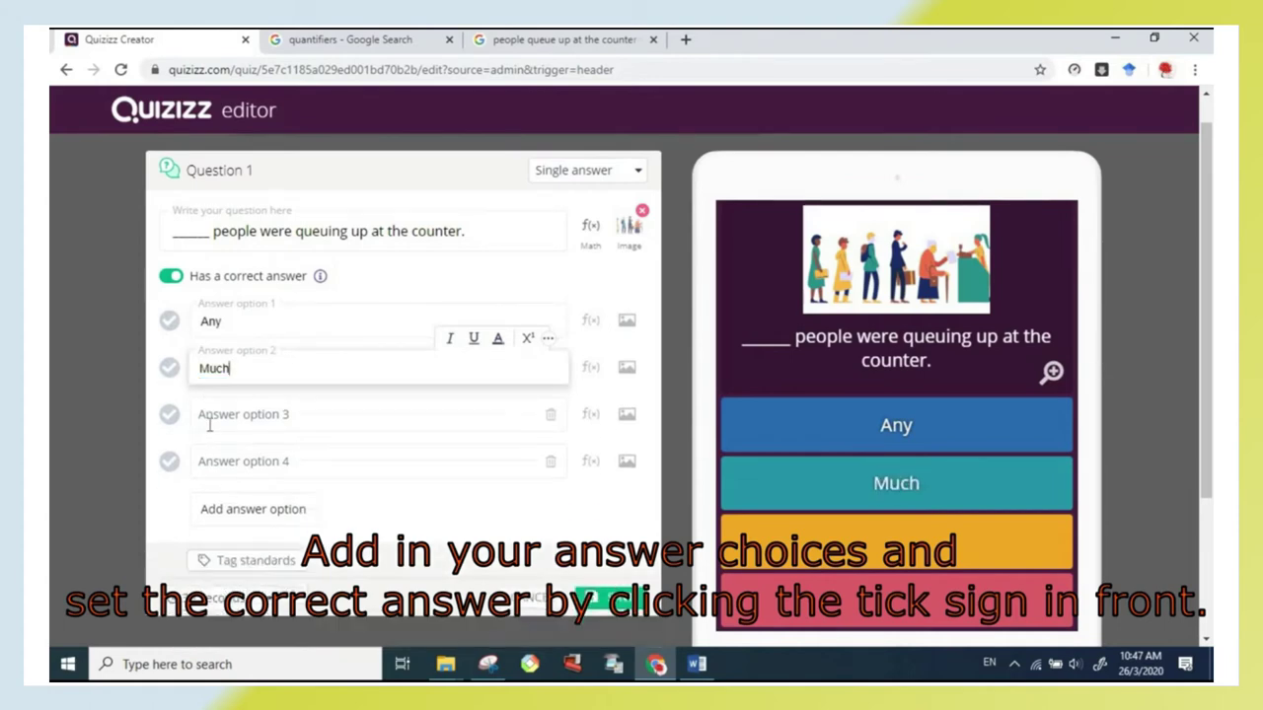
{"action": "left_click", "coordinate": [206, 415]}
{"action": "key", "text": "ctrl+v"}
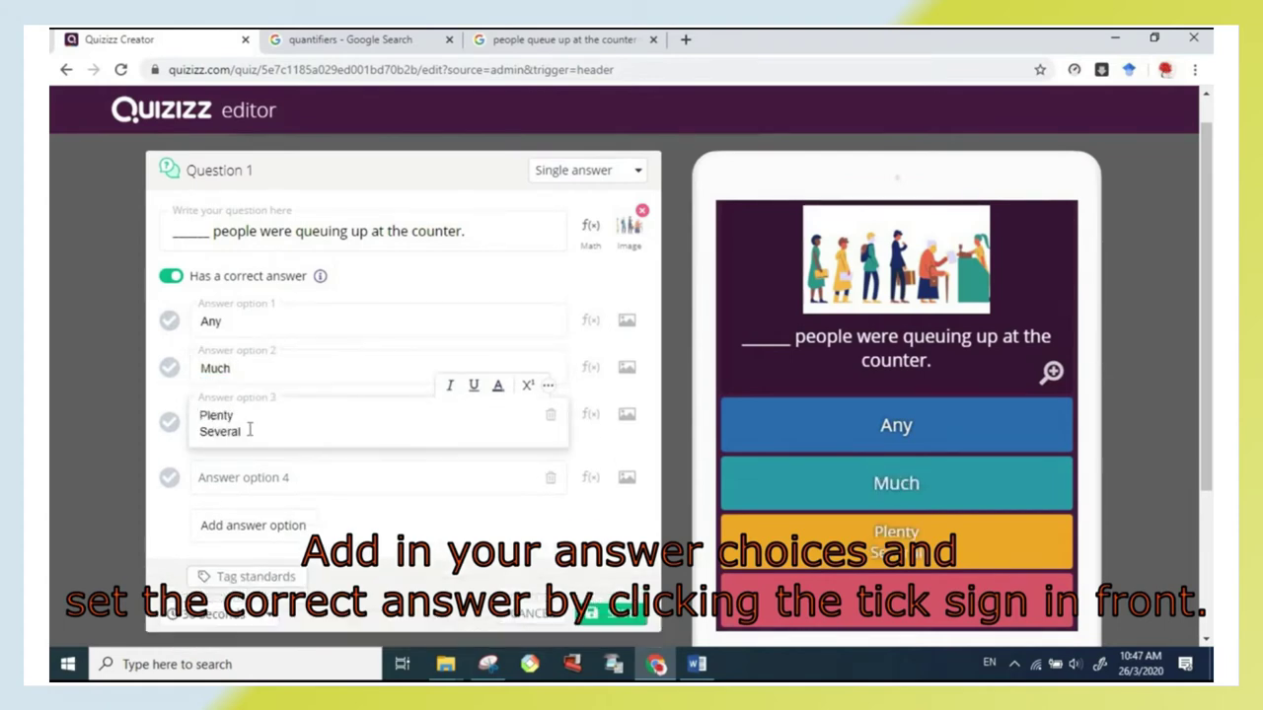
- Move Several from answer option 3 to answer option 4, leaving only Plenty in option 3
{"action": "left_click_drag", "start_coordinate": [249, 431], "coordinate": [197, 431]}
{"action": "key", "text": "ctrl+c"}
{"action": "key", "text": "BackSpace"}
{"action": "key", "text": "BackSpace"}
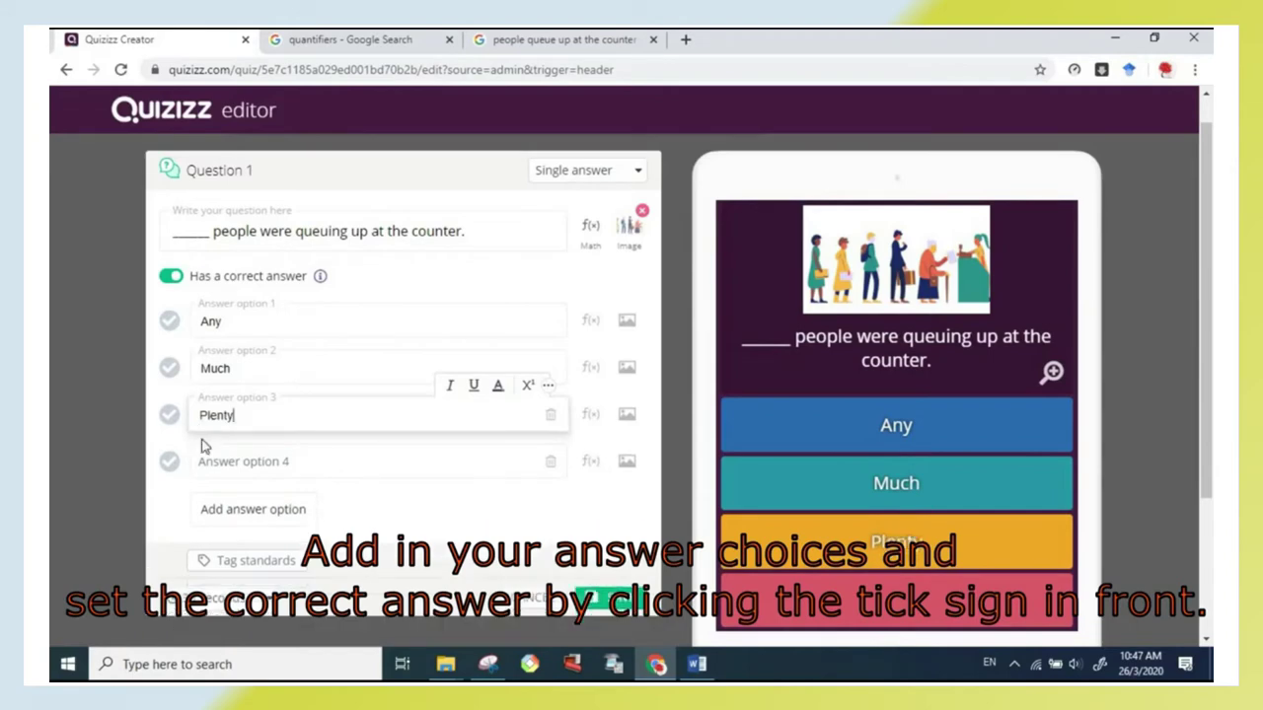
{"action": "left_click", "coordinate": [212, 459]}
{"action": "key", "text": "ctrl+v"}
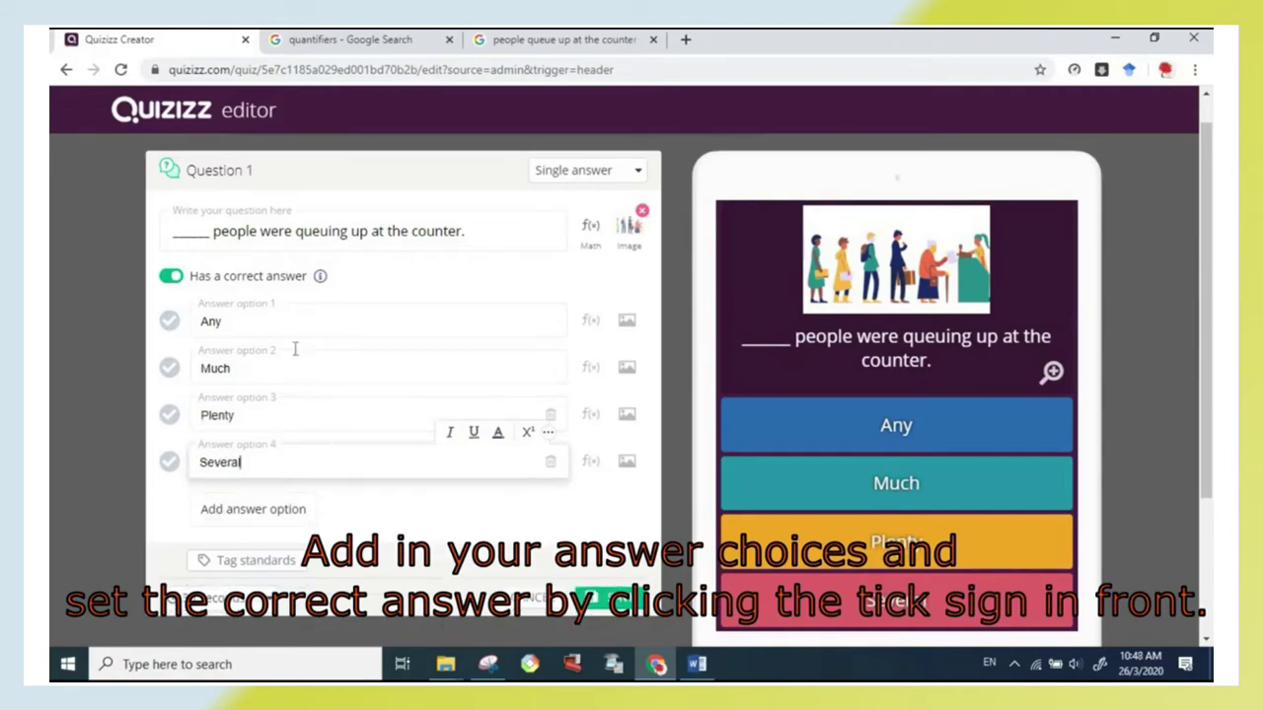
- Mark Several as the correct answer to question 1, and add a fifth answer option and delete it again
{"action": "left_click", "coordinate": [169, 462]}
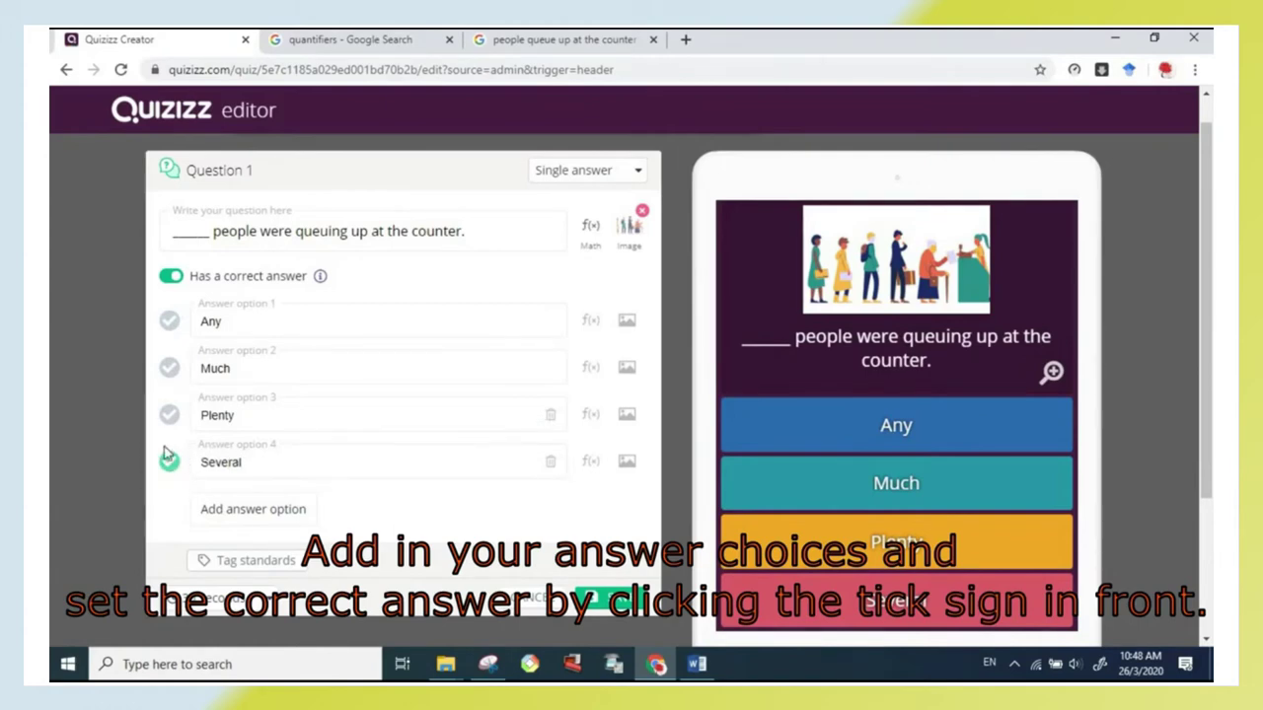
{"action": "left_click", "coordinate": [240, 515]}
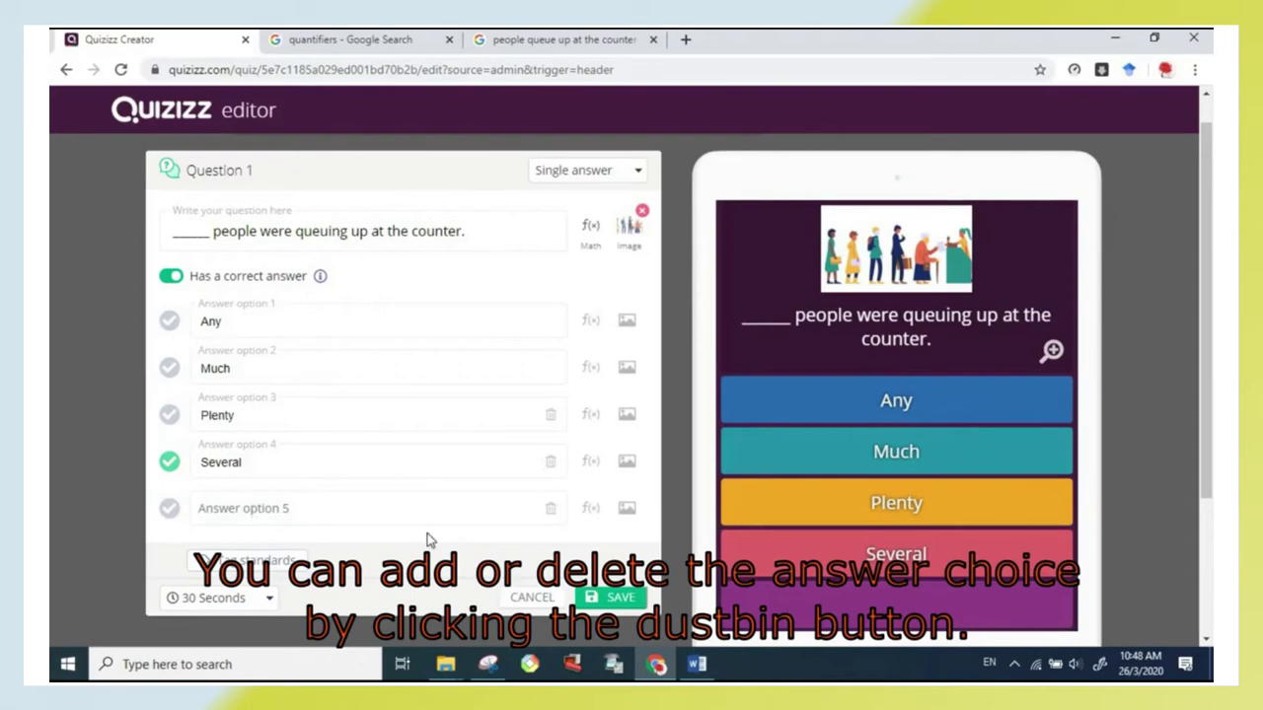
{"action": "left_click", "coordinate": [551, 509]}
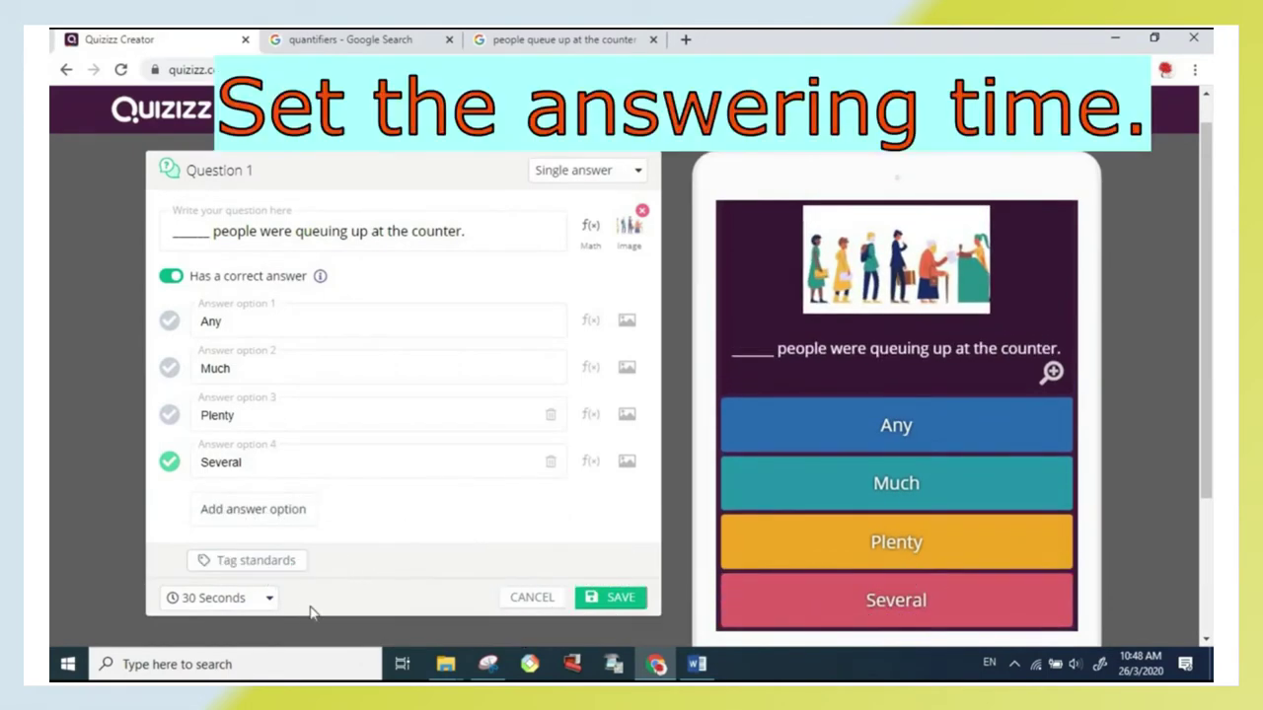
- Set question 1's answering time to 20 seconds and save the question
{"action": "left_click", "coordinate": [263, 599]}
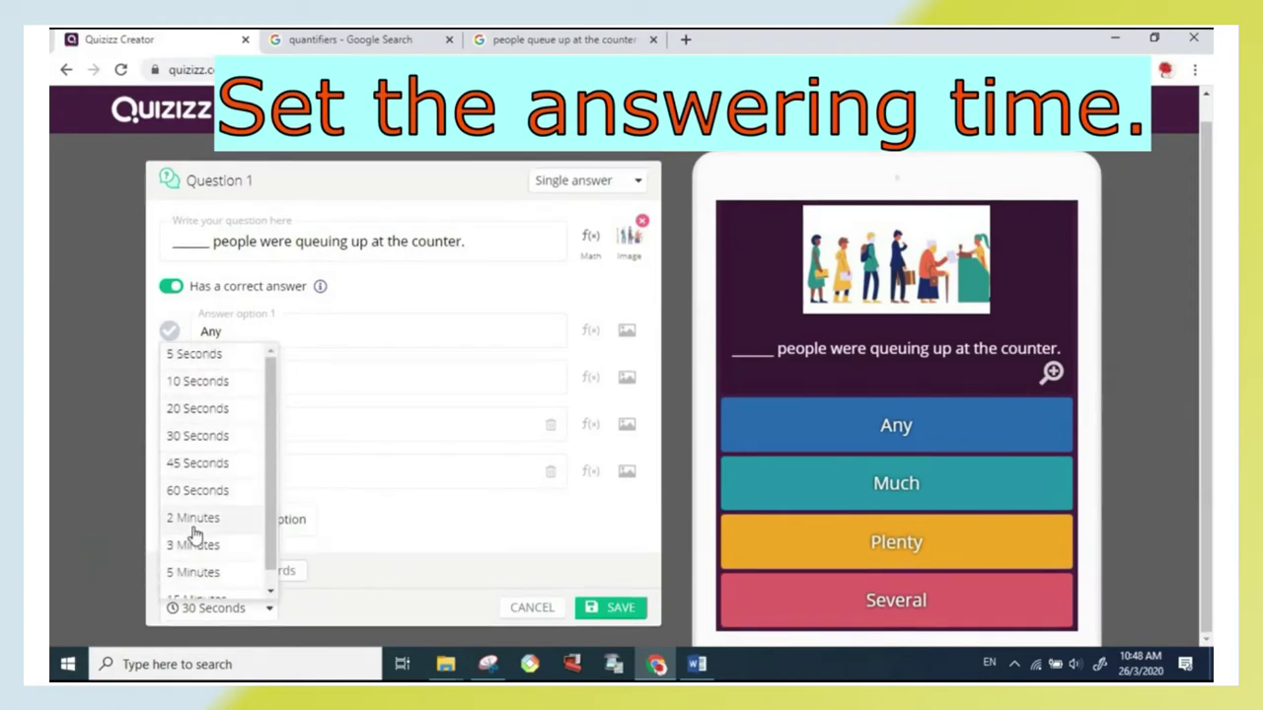
{"action": "left_click", "coordinate": [215, 410]}
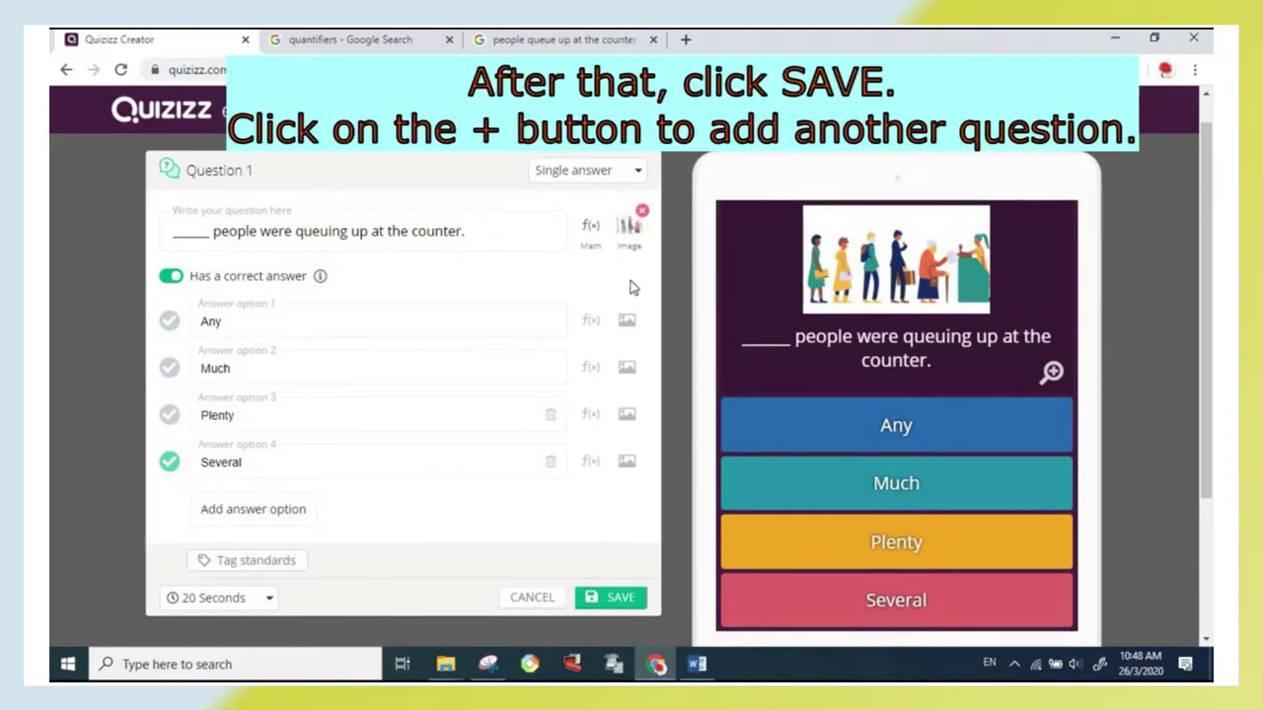
{"action": "left_click", "coordinate": [617, 604]}
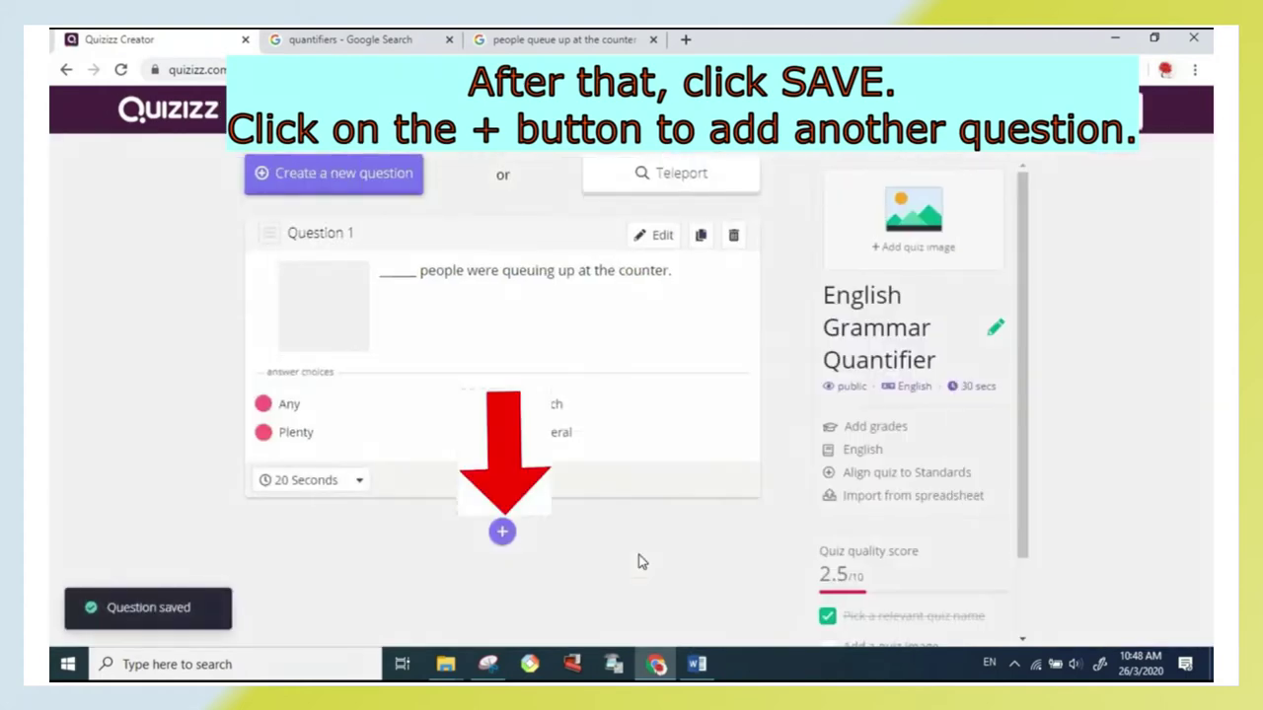
- Add question 2 and copy "I accidentally spilled ______ milk on the floor." from the Word document into its question text
{"action": "left_click", "coordinate": [504, 533]}
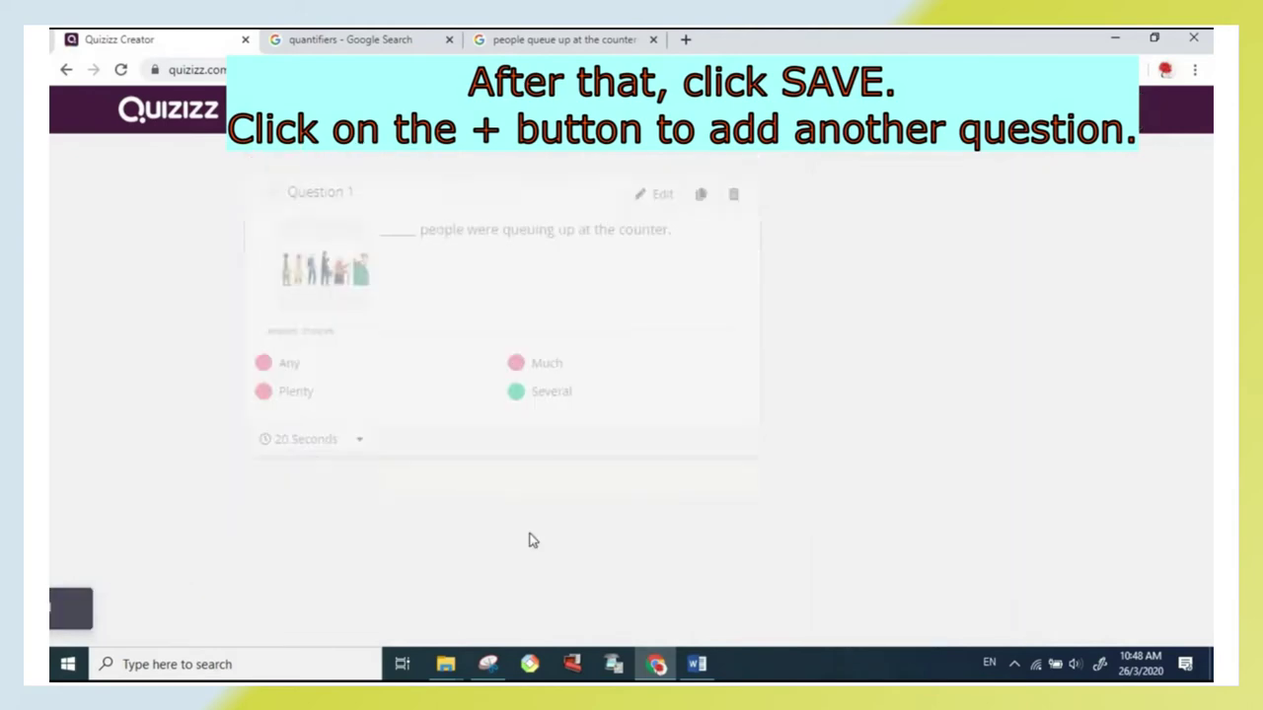
{"action": "left_click_drag", "start_coordinate": [373, 339], "coordinate": [419, 434]}
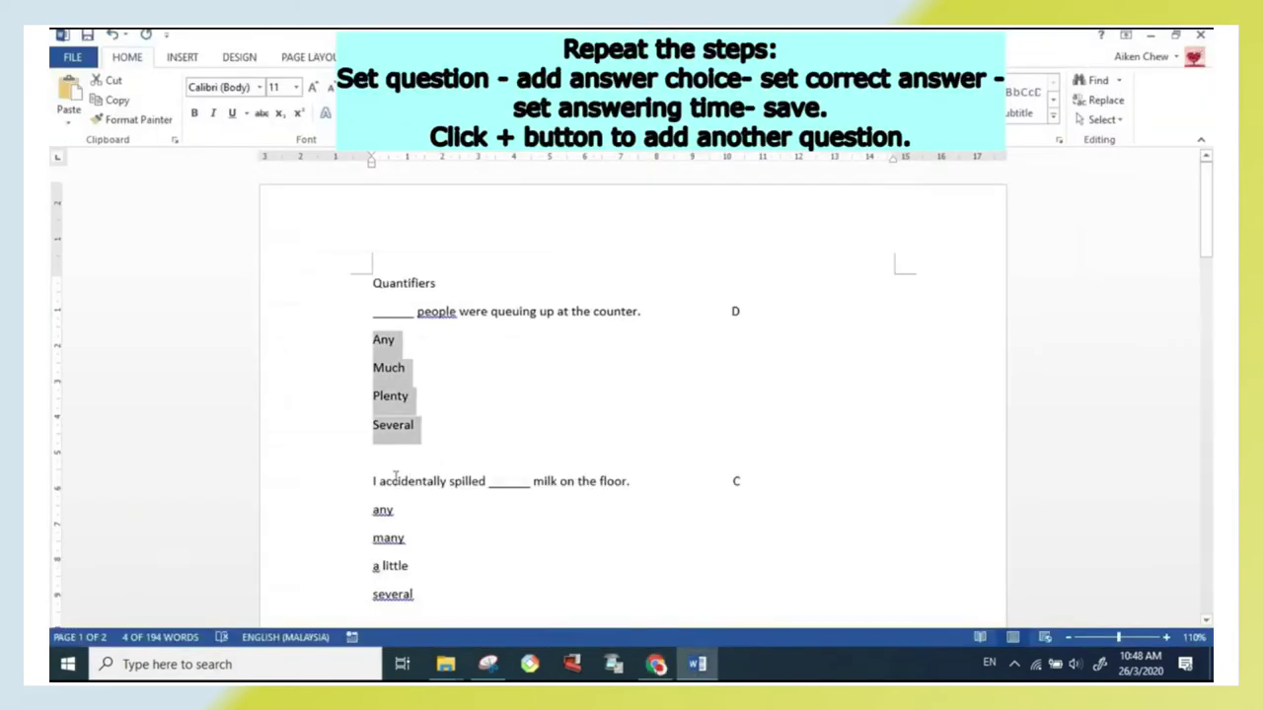
{"action": "left_click_drag", "start_coordinate": [374, 481], "coordinate": [632, 491]}
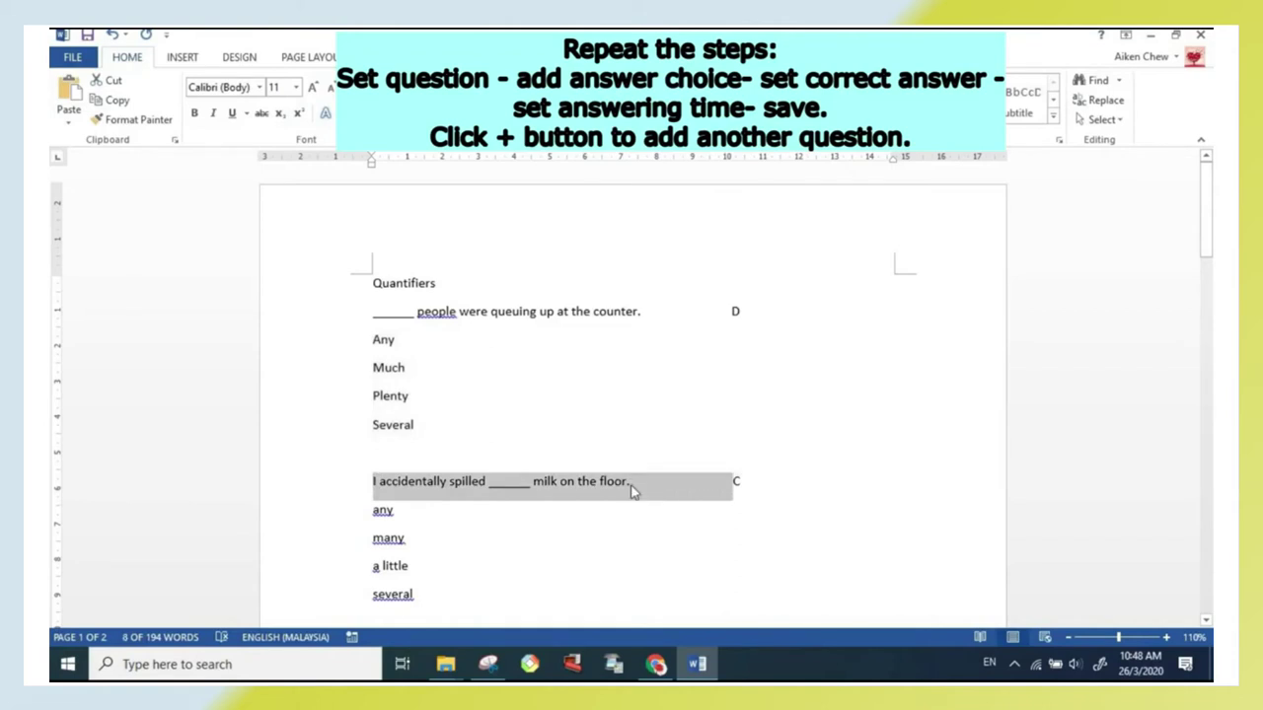
{"action": "key", "text": "shift+Left"}
{"action": "key", "text": "ctrl+c"}
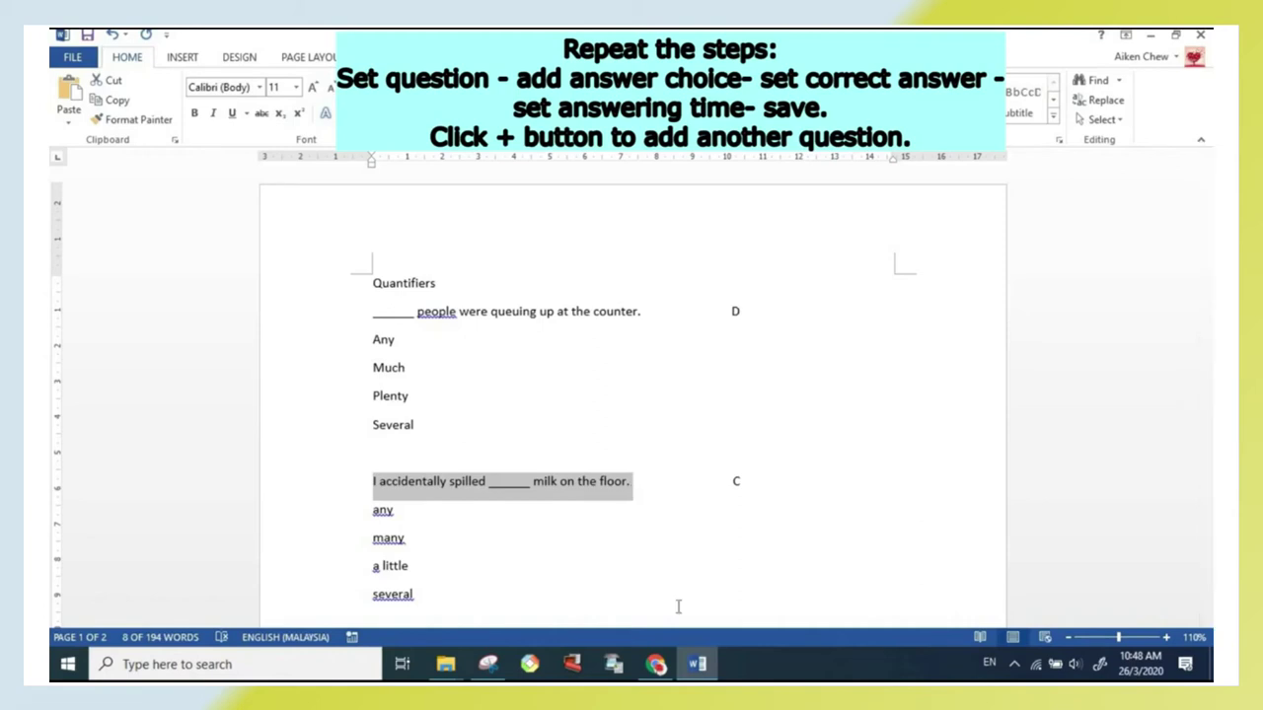
{"action": "left_click", "coordinate": [656, 664]}
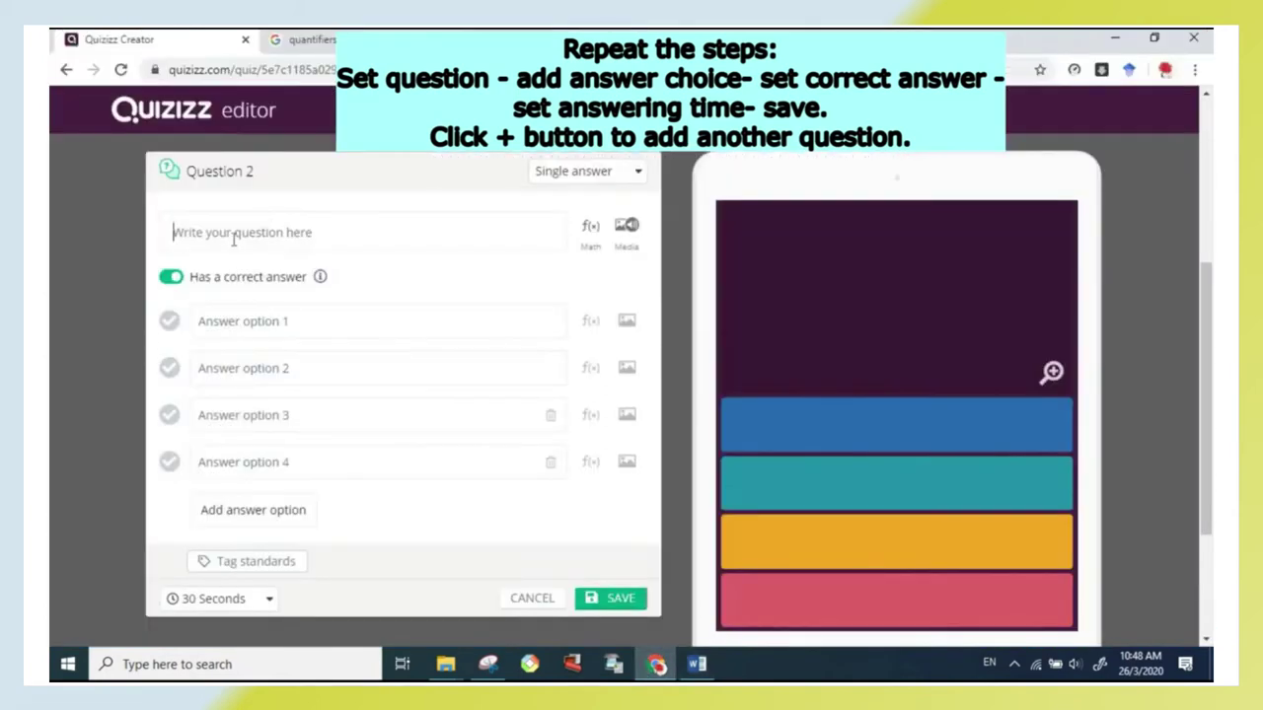
{"action": "key", "text": "ctrl+v"}
- Copy the choices any, many, a little and several from the Word document into answer option 1 of question 2
{"action": "left_click", "coordinate": [656, 664]}
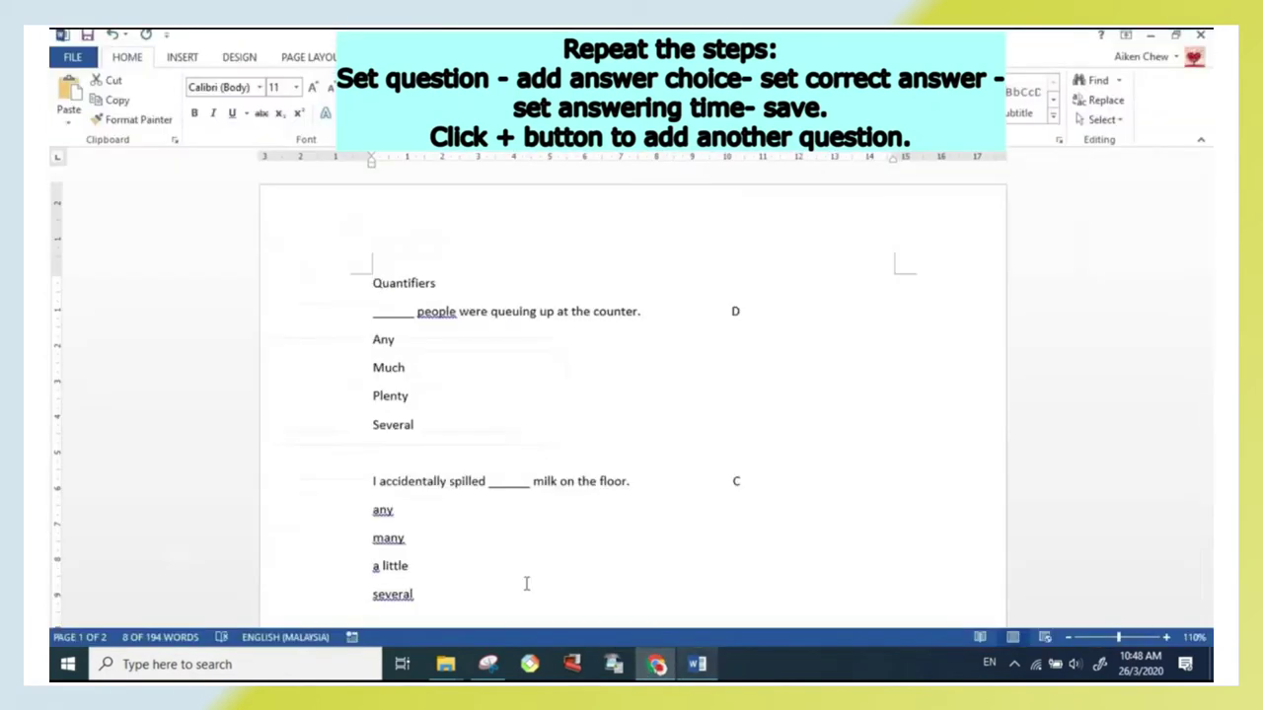
{"action": "double_click", "coordinate": [383, 510]}
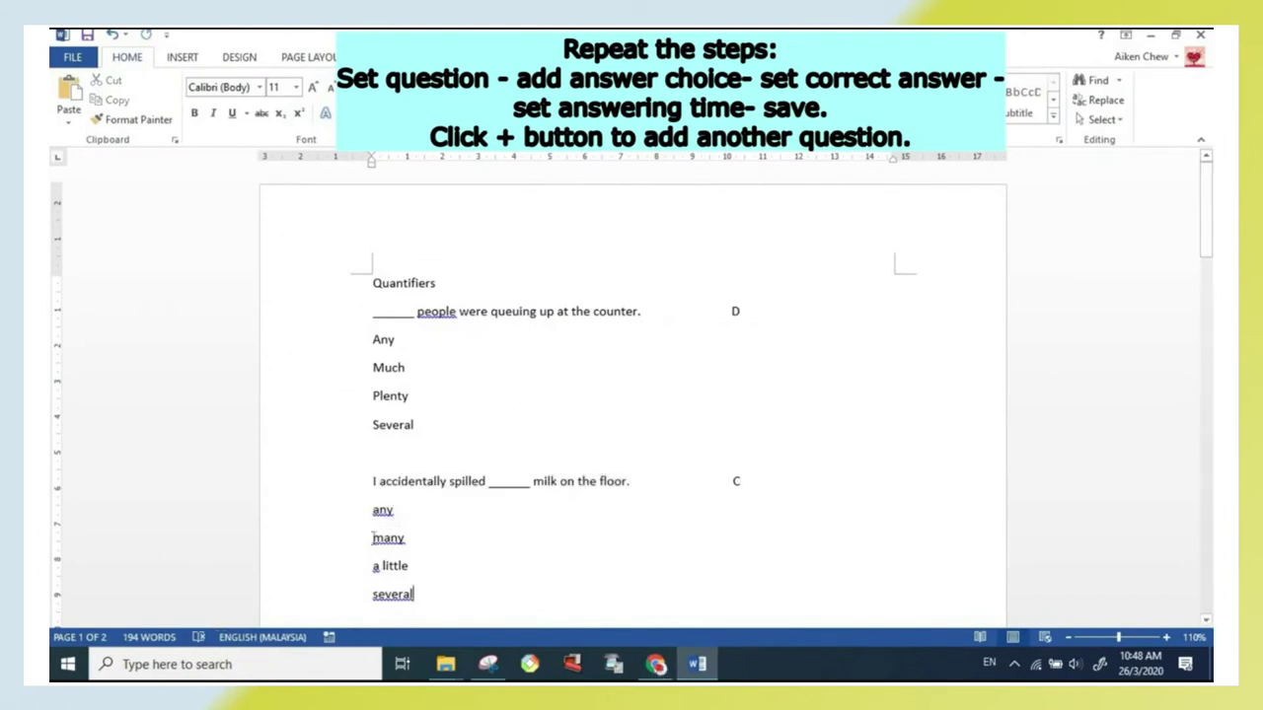
{"action": "left_click_drag", "start_coordinate": [414, 596], "coordinate": [373, 506]}
{"action": "key", "text": "ctrl+c"}
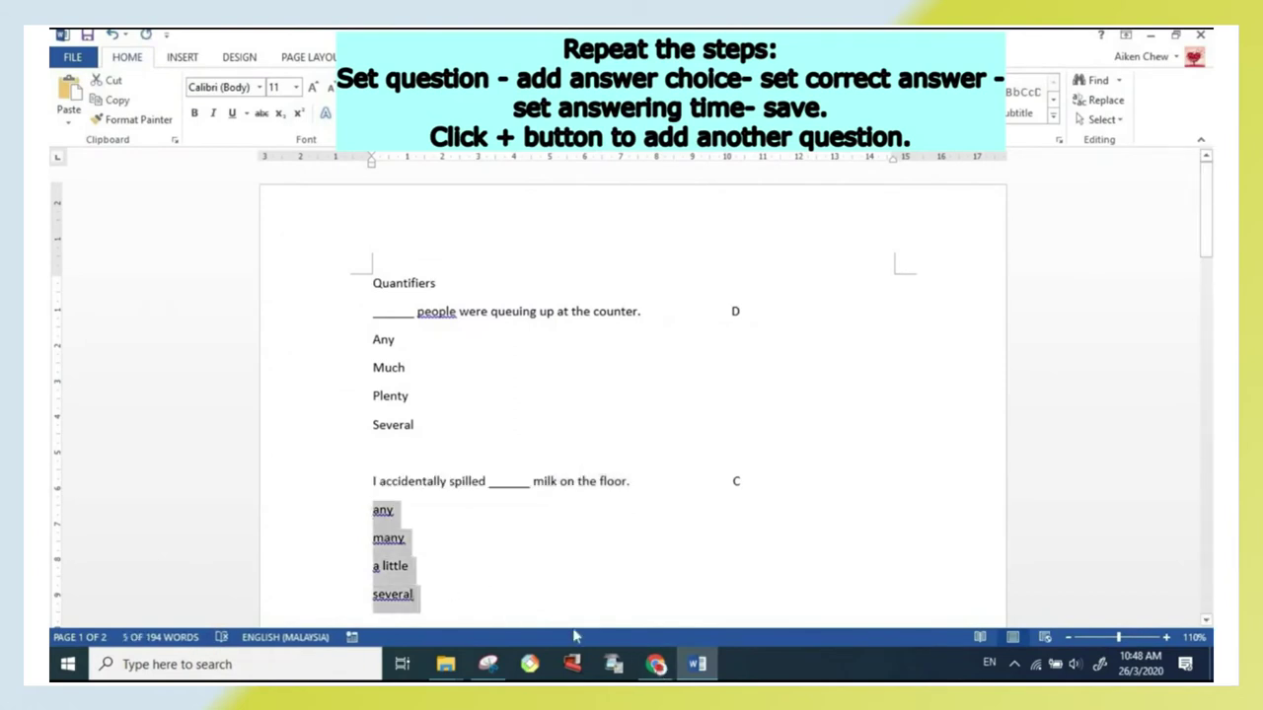
{"action": "left_click", "coordinate": [656, 664]}
{"action": "key", "text": "ctrl+v"}
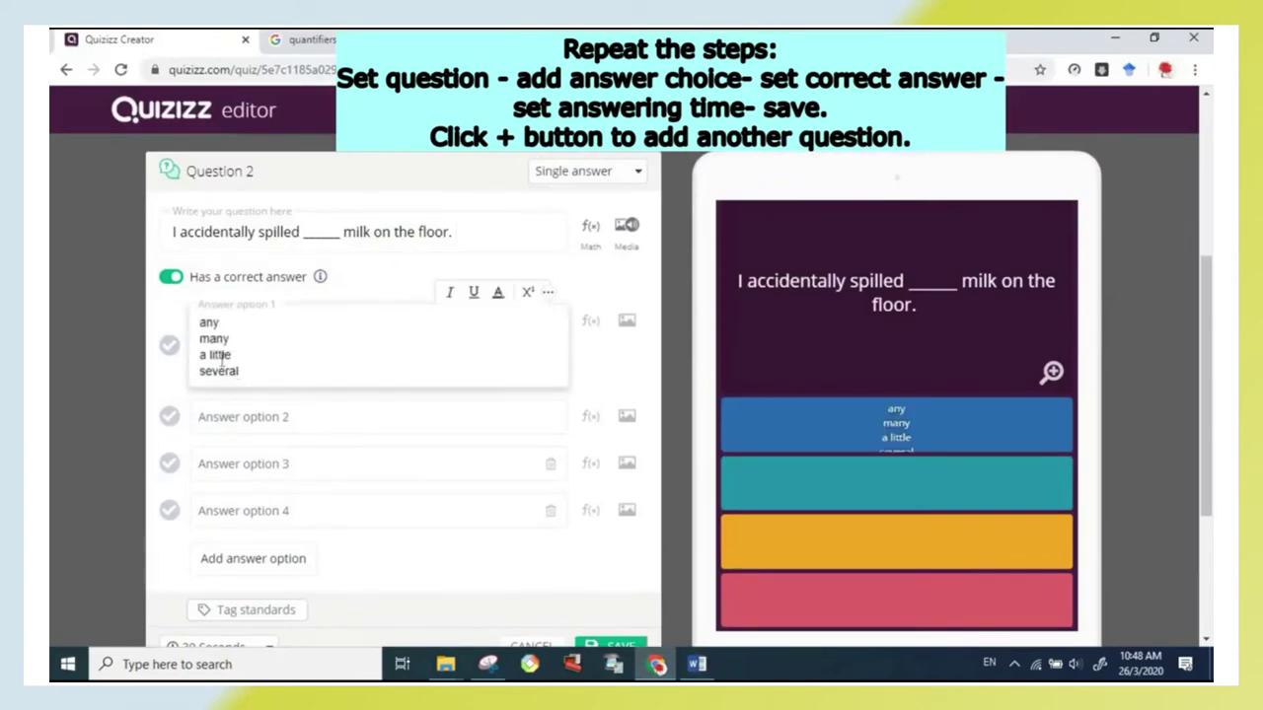
- Move many, a little and several from answer option 1 to answer option 2, leaving only any in option 1
{"action": "left_click_drag", "start_coordinate": [239, 372], "coordinate": [200, 336]}
{"action": "key", "text": "ctrl+x"}
{"action": "key", "text": "BackSpace"}
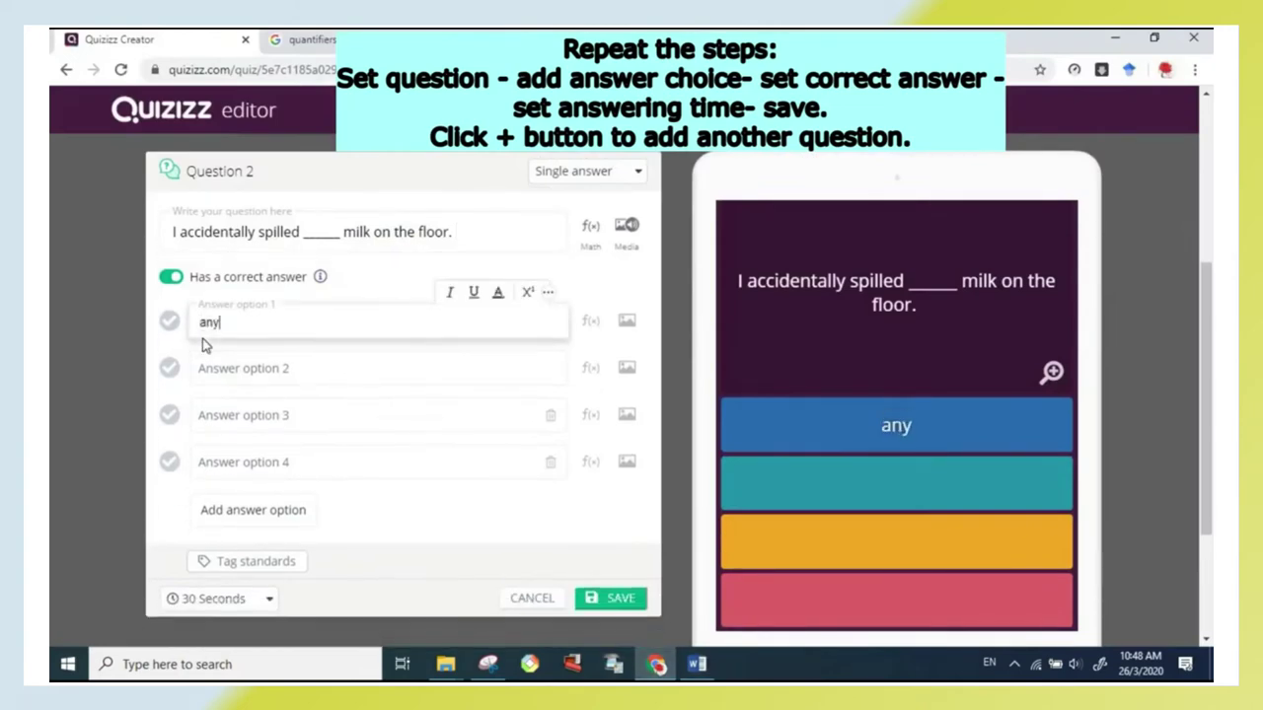
{"action": "left_click", "coordinate": [215, 363]}
{"action": "key", "text": "ctrl+v"}
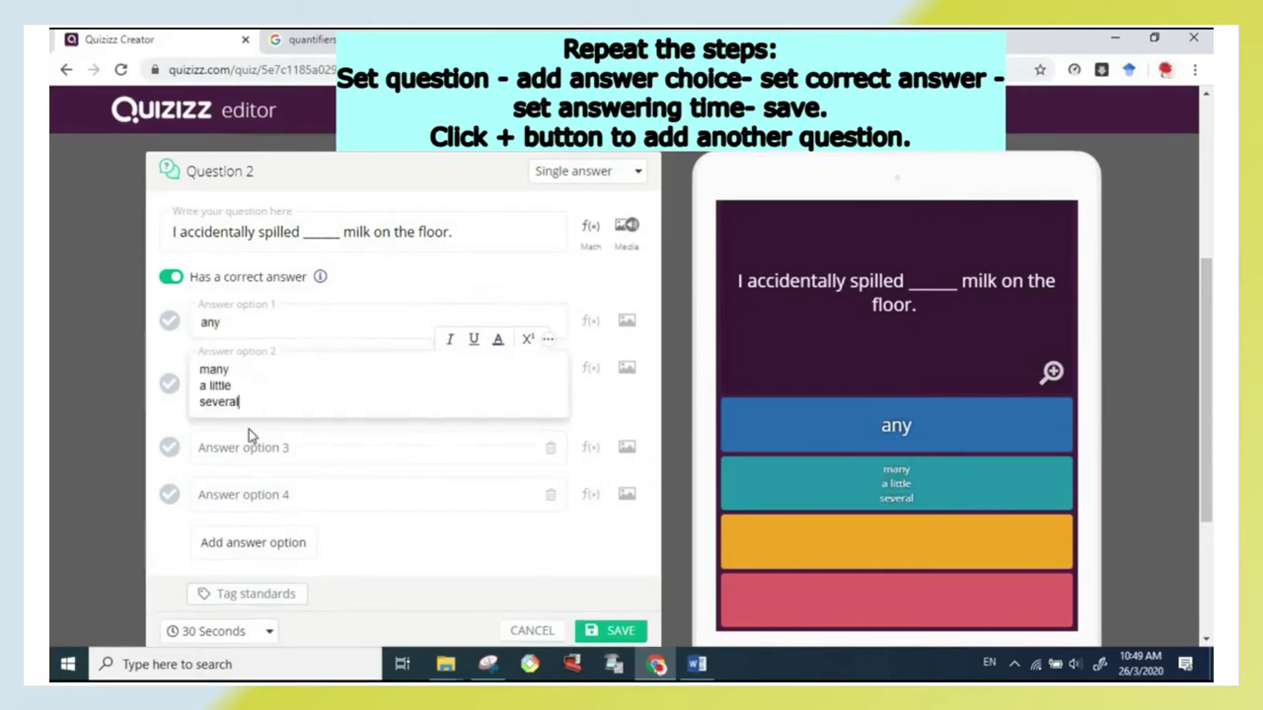
- Move a little and several from answer option 2 to answer option 3, leaving only many in option 2
{"action": "left_click_drag", "start_coordinate": [239, 402], "coordinate": [198, 388]}
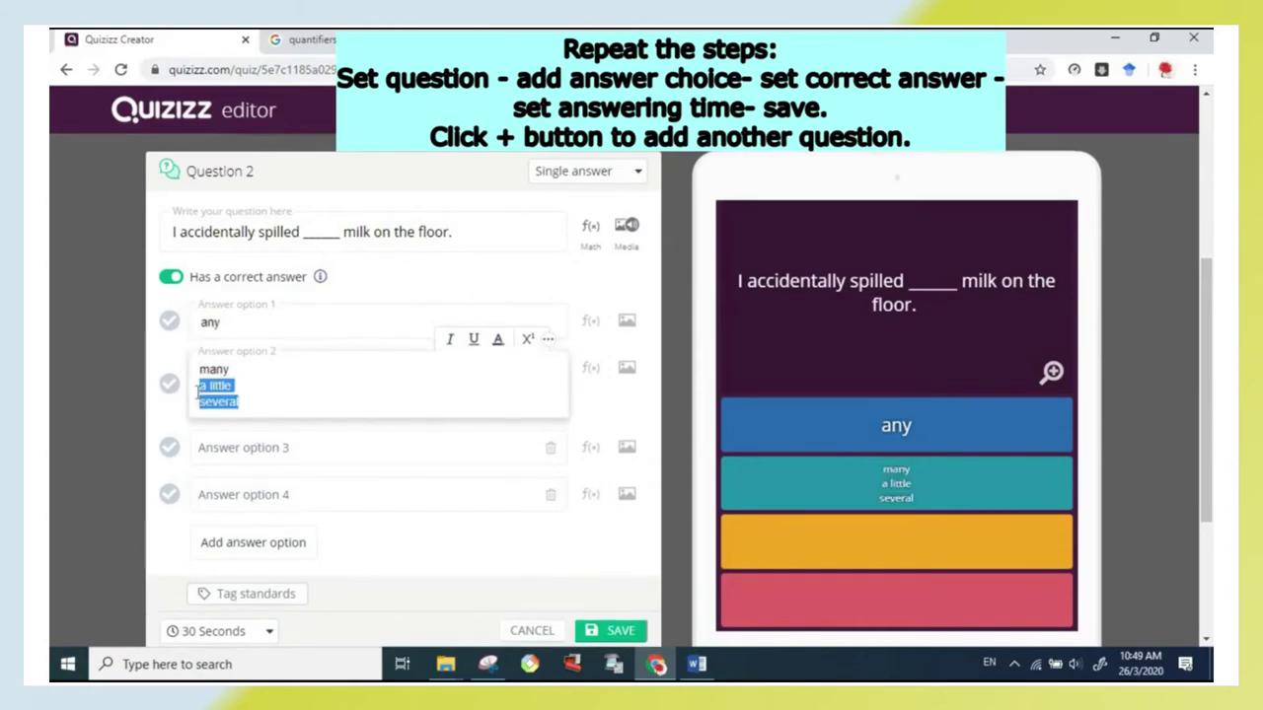
{"action": "key", "text": "ctrl+x"}
{"action": "key", "text": "BackSpace"}
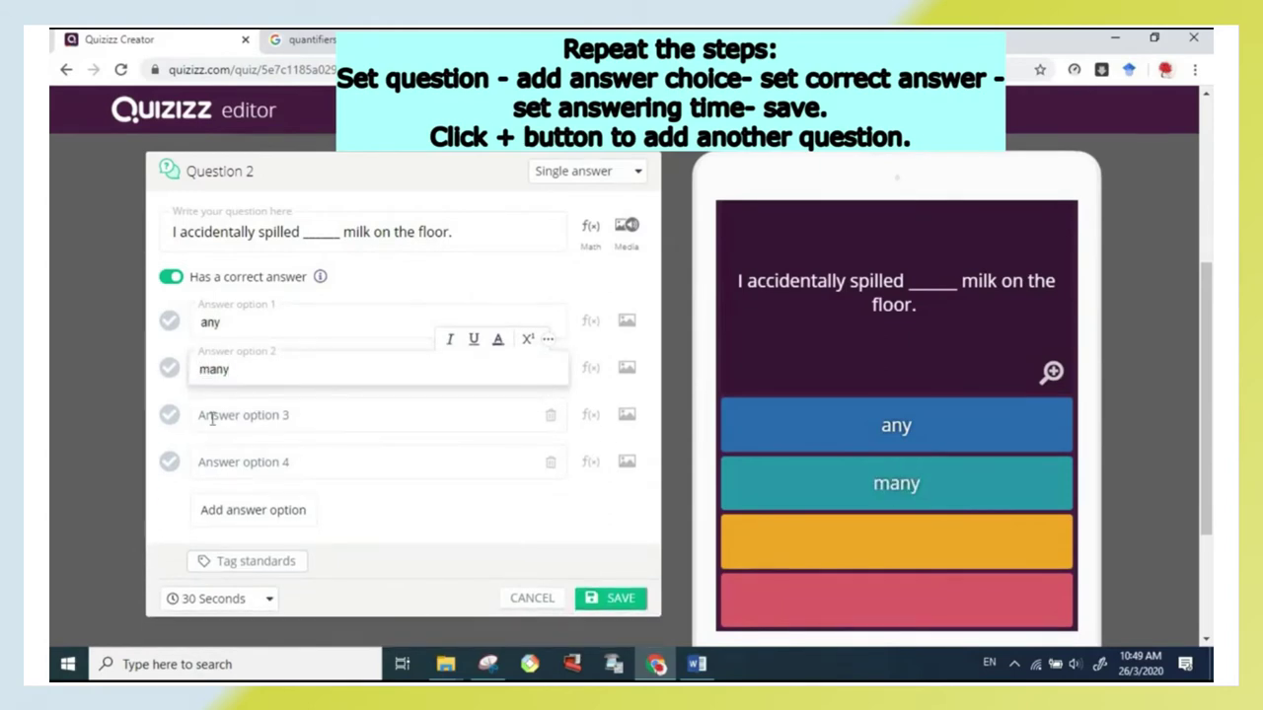
{"action": "left_click", "coordinate": [211, 418]}
{"action": "key", "text": "ctrl+v"}
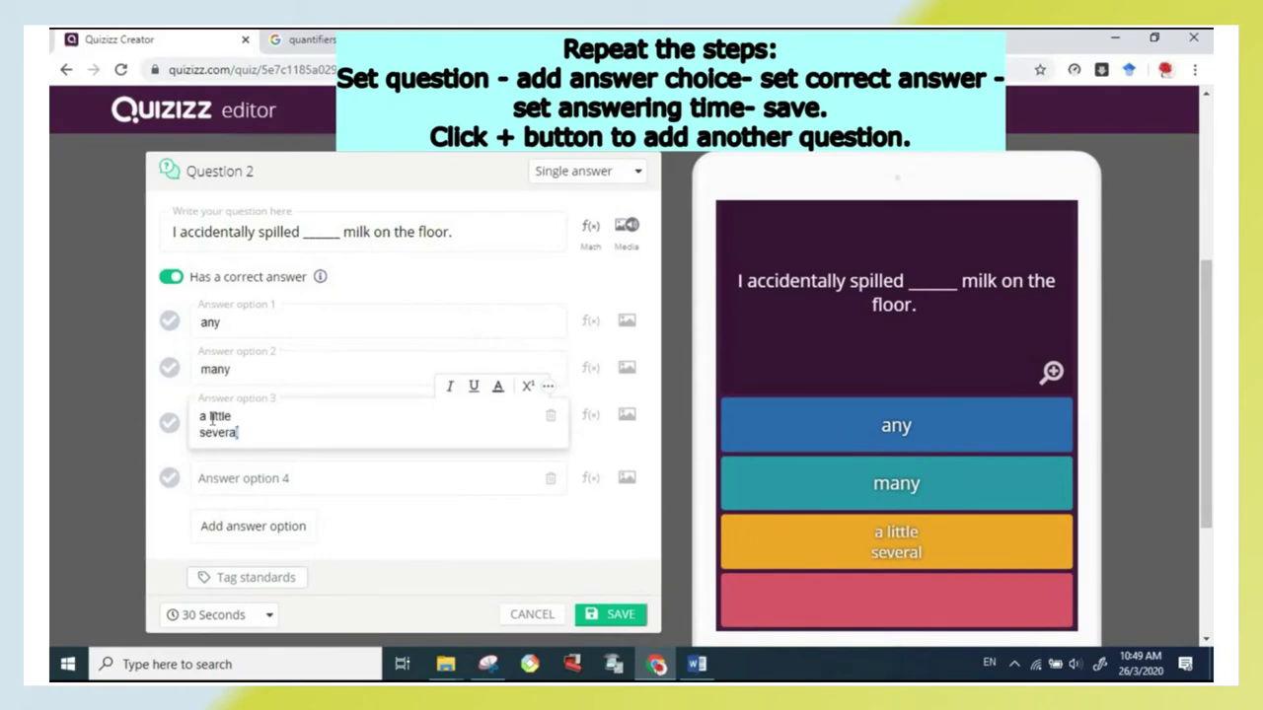
- Move several from answer option 3 to answer option 4, leaving only a little in option 3
{"action": "key", "text": "shift+Left"}
{"action": "key", "text": "shift+Left"}
{"action": "key", "text": "shift+Left"}
{"action": "key", "text": "shift+Left"}
{"action": "key", "text": "shift+Left"}
{"action": "key", "text": "shift+Left"}
{"action": "key", "text": "shift+Left"}
{"action": "key", "text": "shift+Left"}
{"action": "key", "text": "shift+Left"}
{"action": "key", "text": "shift+Left"}
{"action": "key", "text": "shift+Left"}
{"action": "key", "text": "shift+Left"}
{"action": "key", "text": "ctrl+x"}
{"action": "key", "text": "BackSpace"}
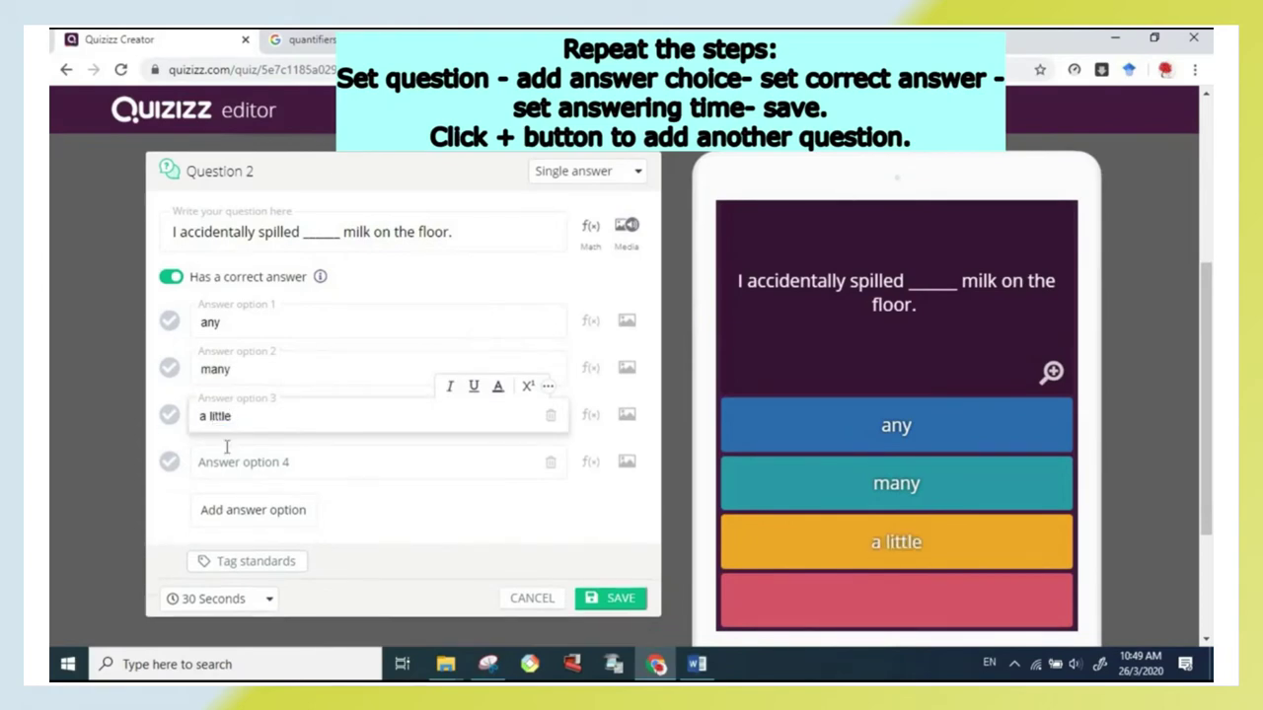
{"action": "left_click", "coordinate": [226, 462]}
{"action": "key", "text": "ctrl+v"}
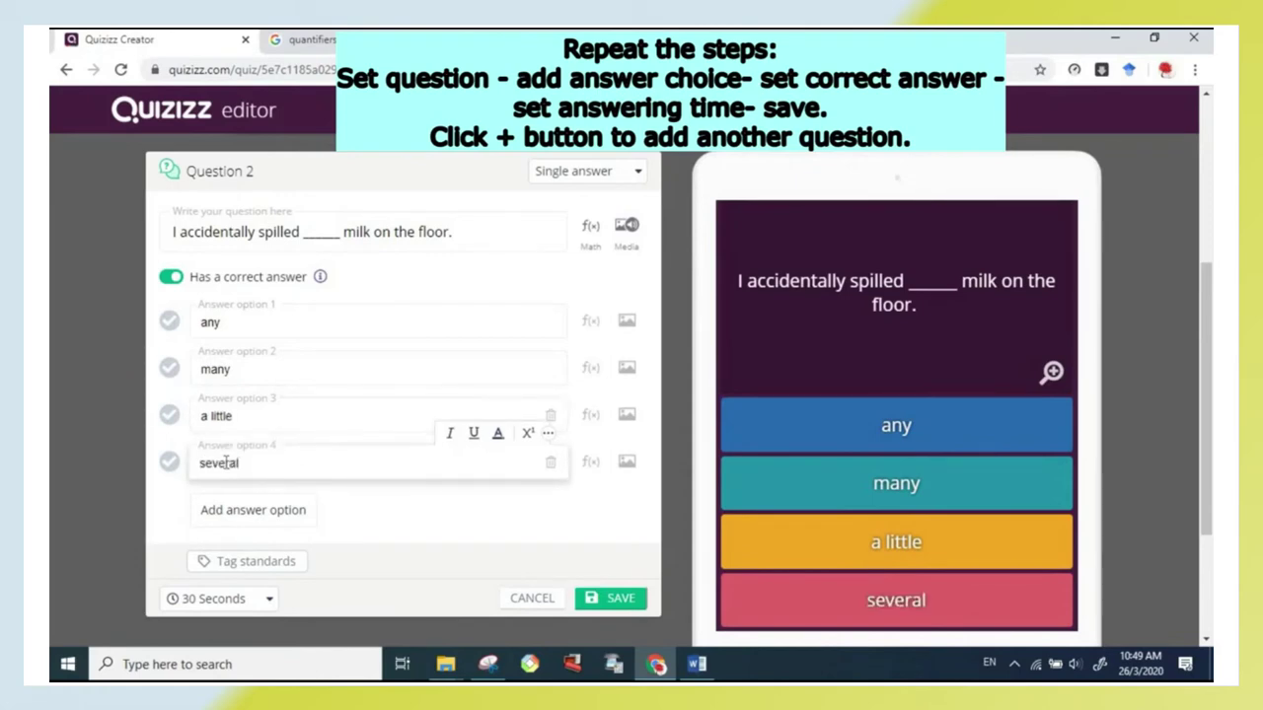
- Save question 2 with a little as the correct answer and an answering time of 20 seconds
{"action": "left_click", "coordinate": [170, 415]}
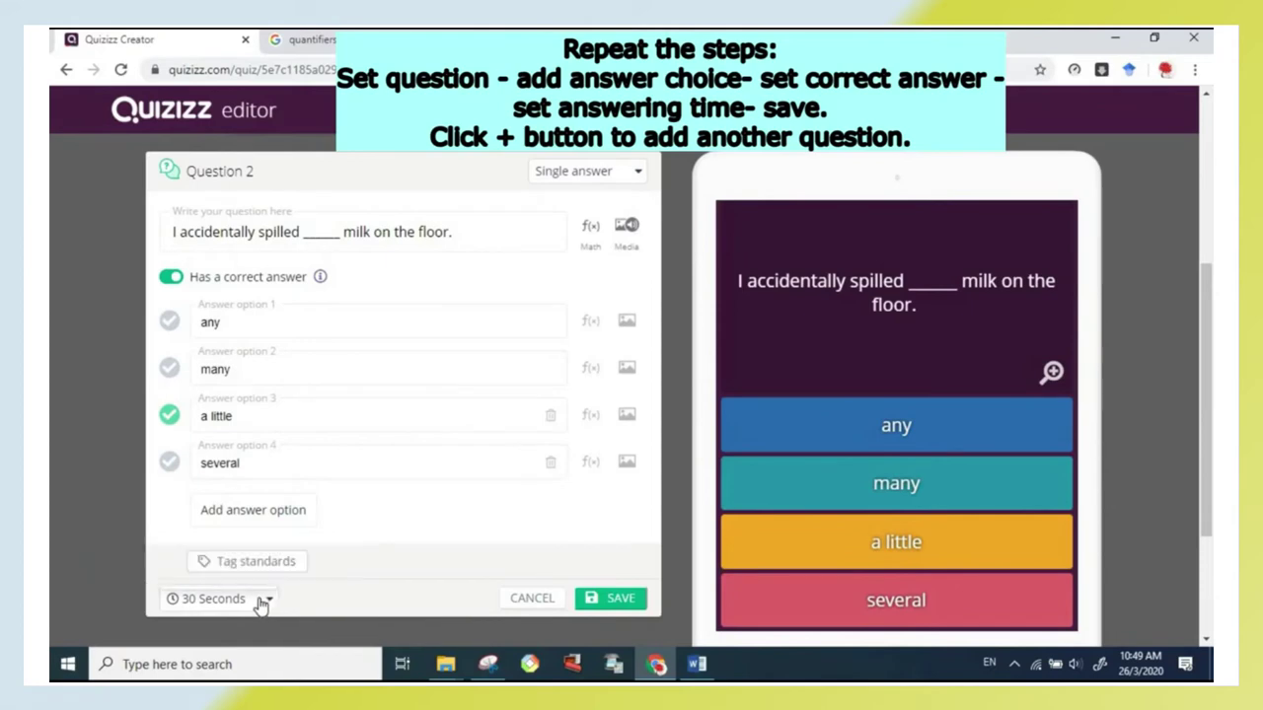
{"action": "left_click", "coordinate": [261, 598]}
{"action": "left_click", "coordinate": [213, 409]}
{"action": "left_click", "coordinate": [622, 600]}
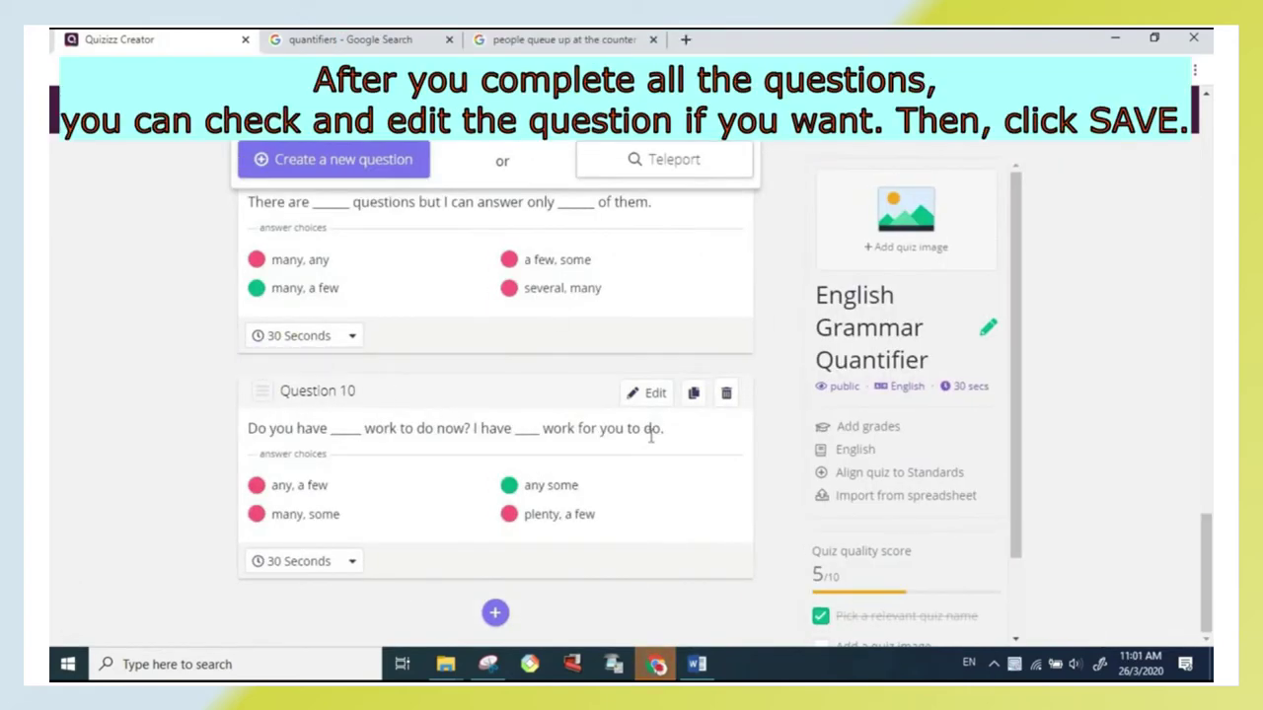
- Review the question list and set question 4's answering time to 20 seconds
{"action": "scroll", "coordinate": [648, 434], "scroll_direction": "up", "scroll_amount": 10}
{"action": "scroll", "coordinate": [651, 444], "scroll_direction": "up", "scroll_amount": 8}
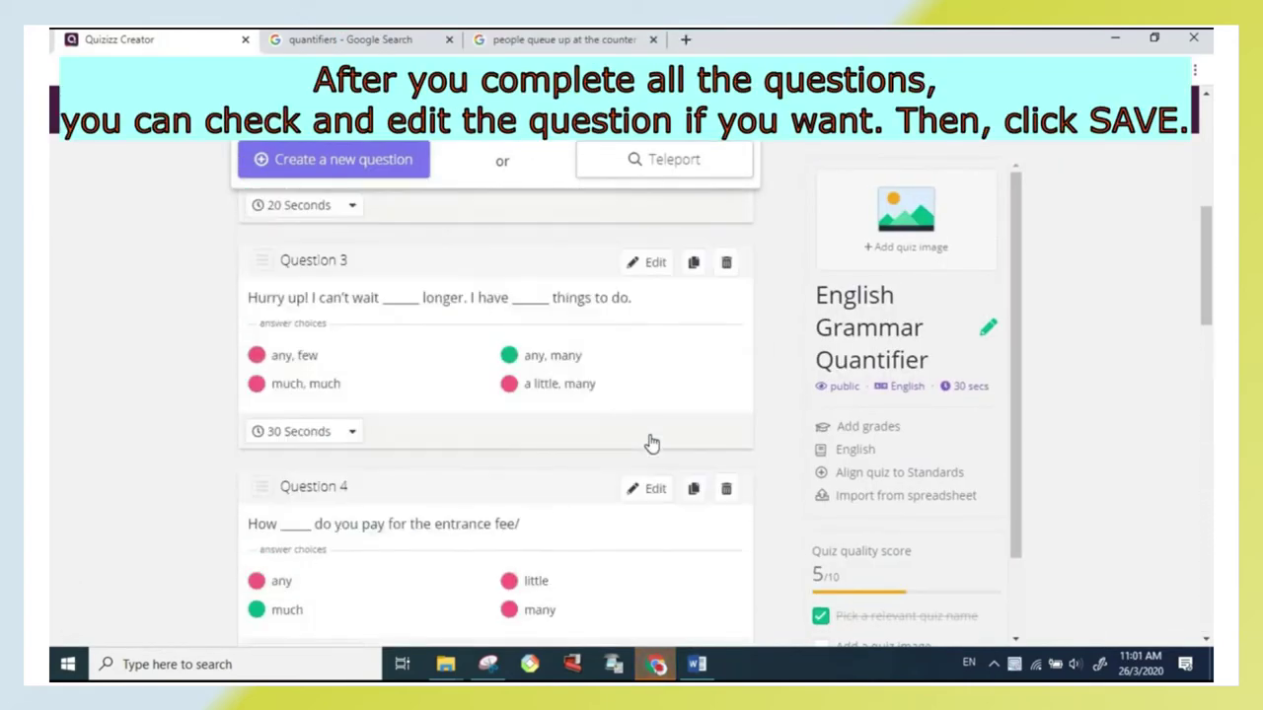
{"action": "scroll", "coordinate": [651, 444], "scroll_direction": "down", "scroll_amount": 3}
{"action": "scroll", "coordinate": [651, 444], "scroll_direction": "down", "scroll_amount": 4}
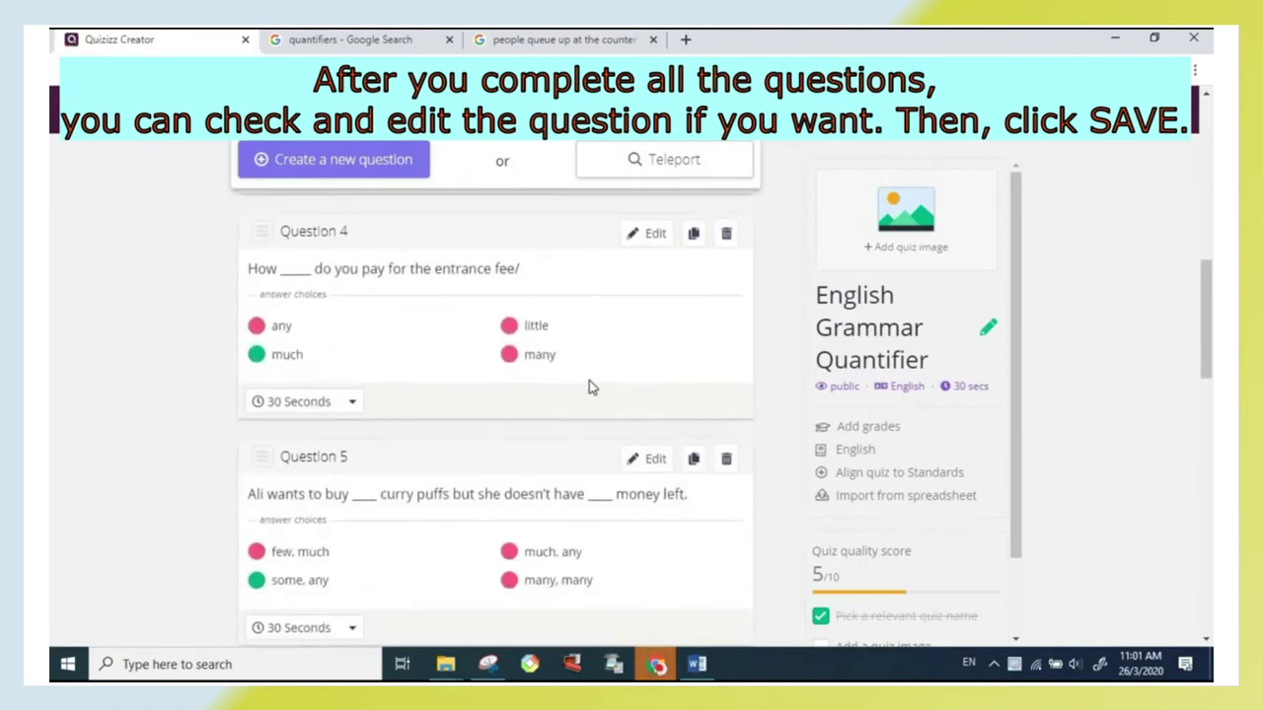
{"action": "left_click", "coordinate": [348, 407]}
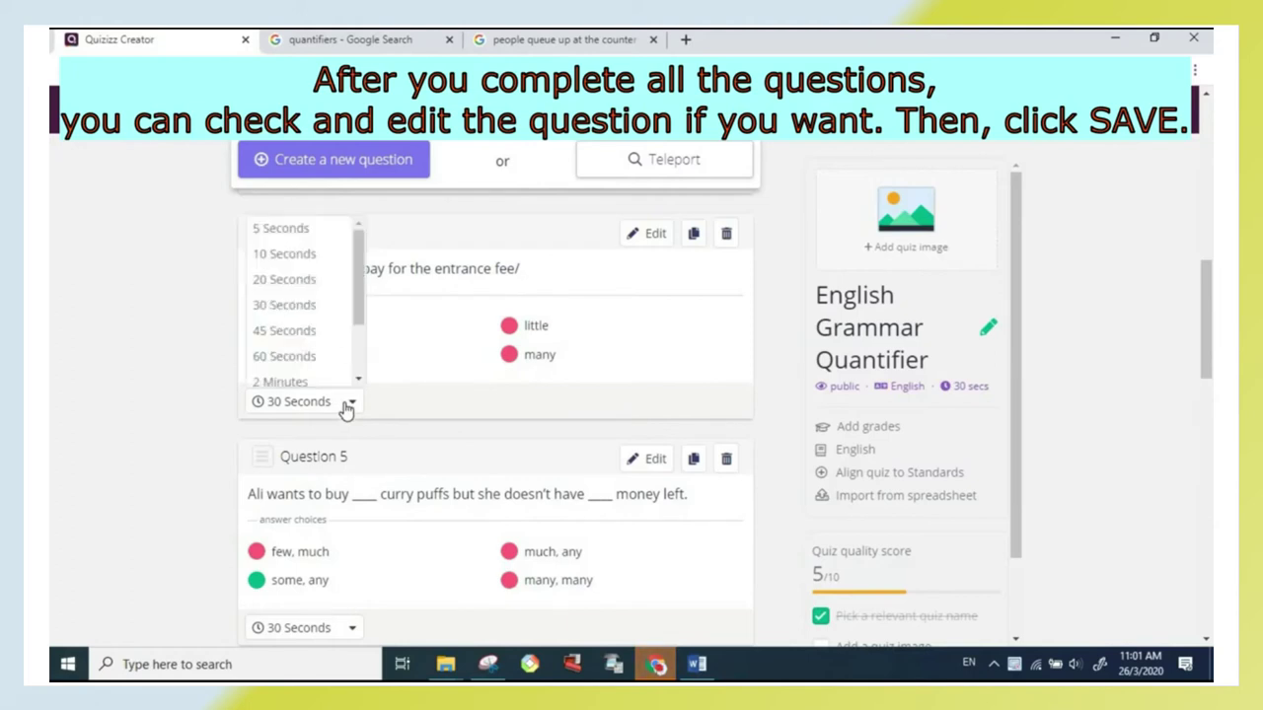
{"action": "left_click", "coordinate": [296, 279]}
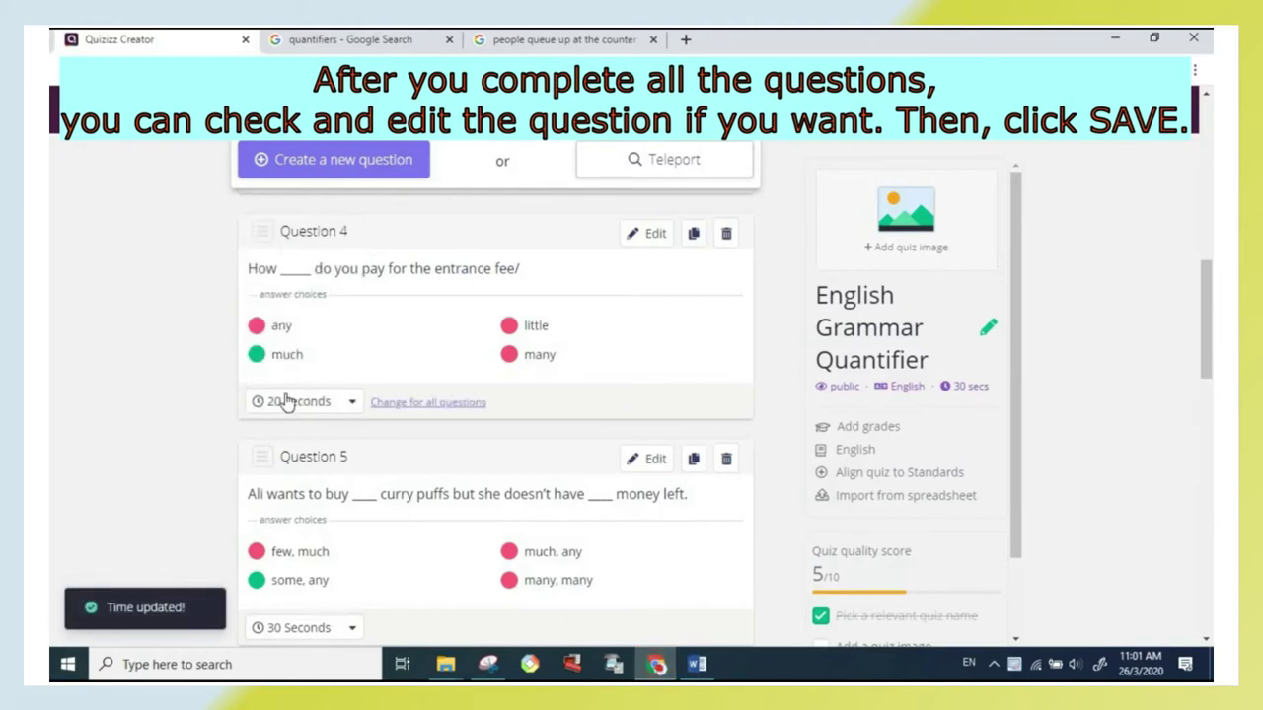
- Replace the slash at the end of question 4's text with a question mark and save the question
{"action": "left_click", "coordinate": [639, 237]}
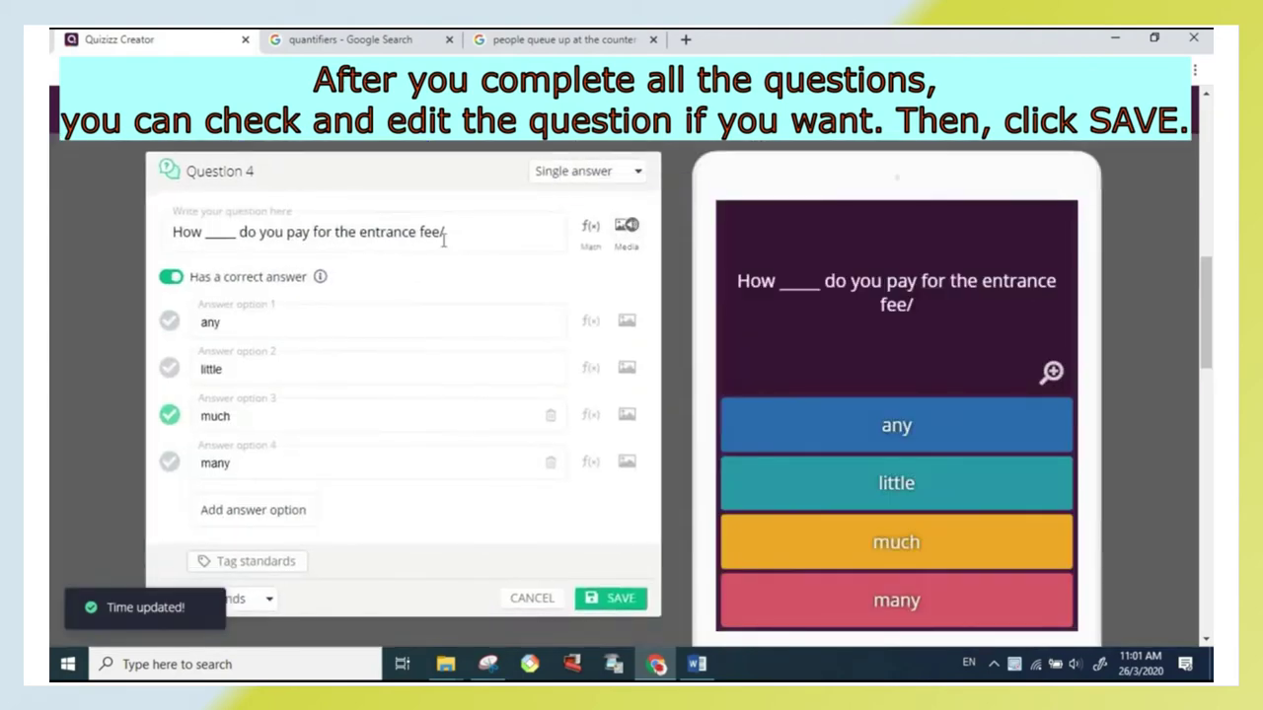
{"action": "left_click", "coordinate": [443, 237]}
{"action": "key", "text": "BackSpace"}
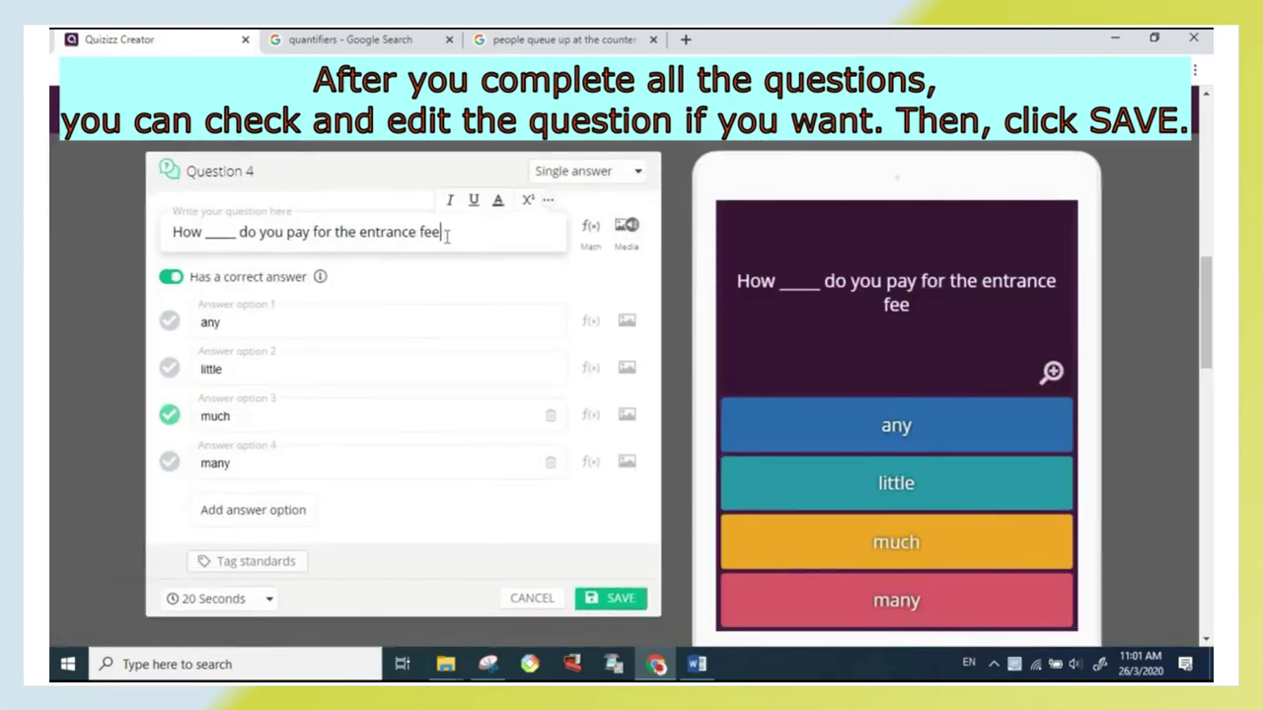
{"action": "type", "text": "?"}
{"action": "left_click", "coordinate": [611, 598]}
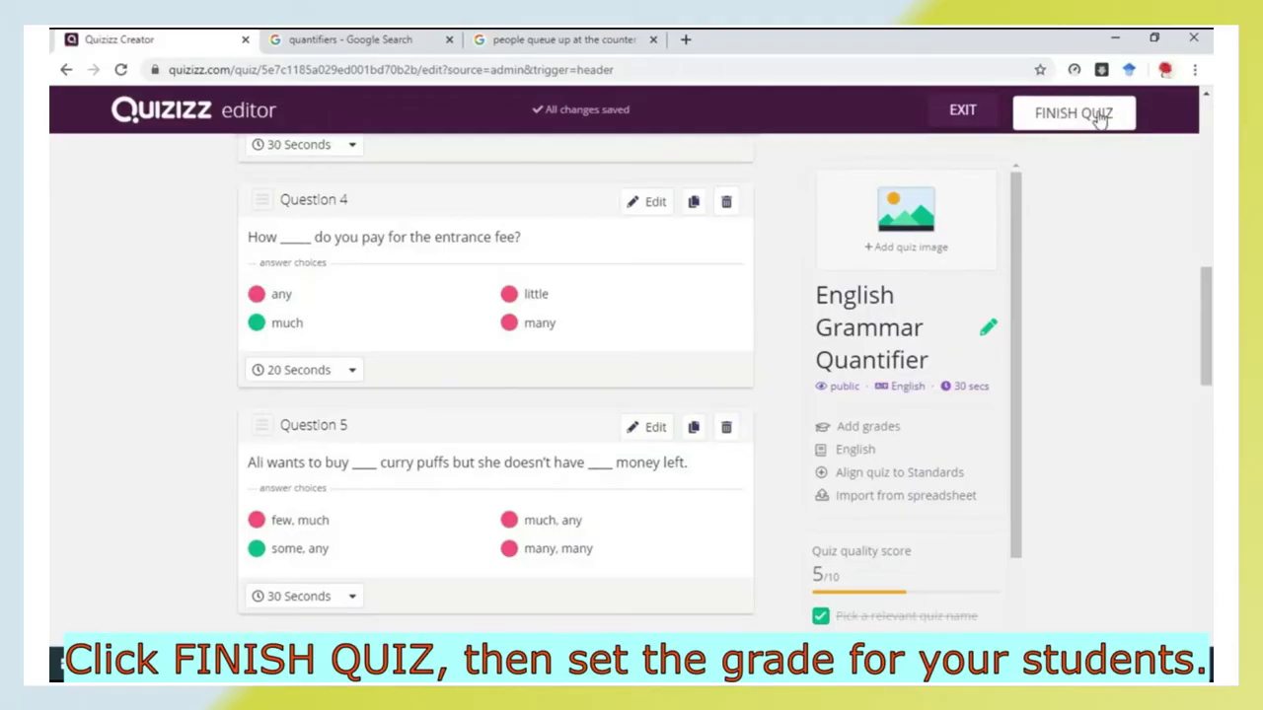
- Finish the quiz and save its details with the grade range set from 1st to 6th
{"action": "left_click", "coordinate": [1102, 116]}
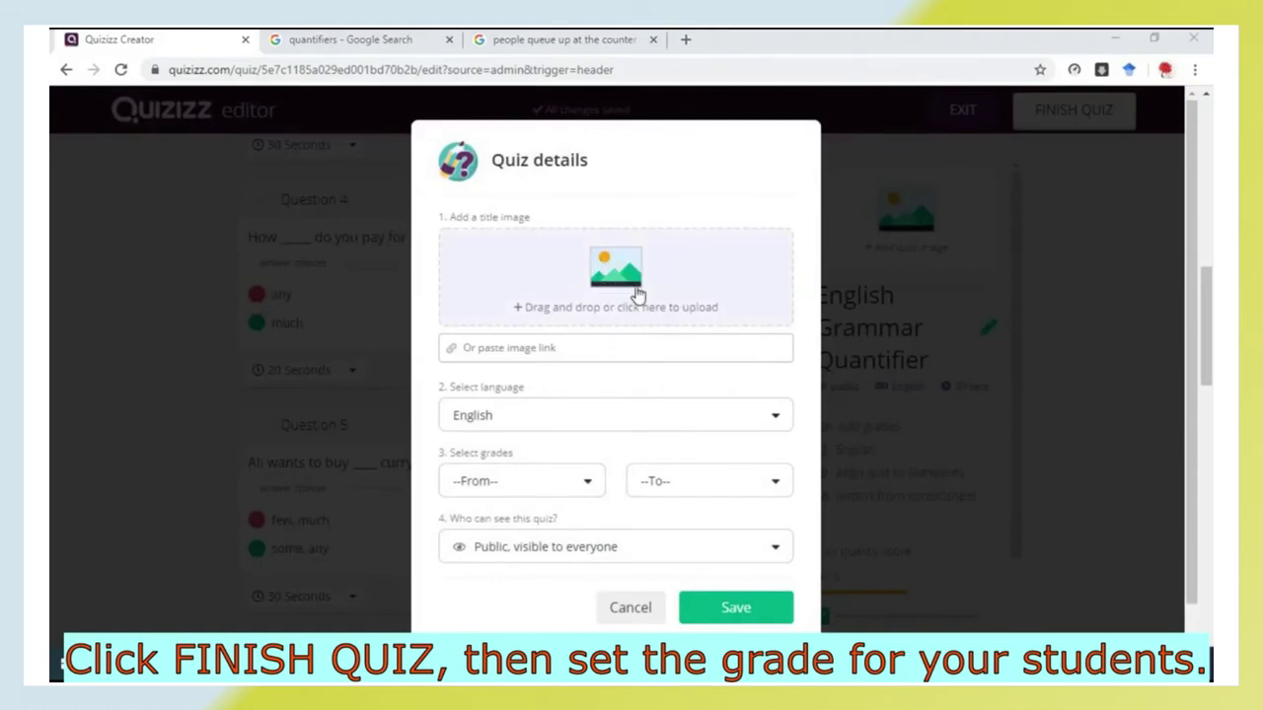
{"action": "left_click", "coordinate": [750, 610]}
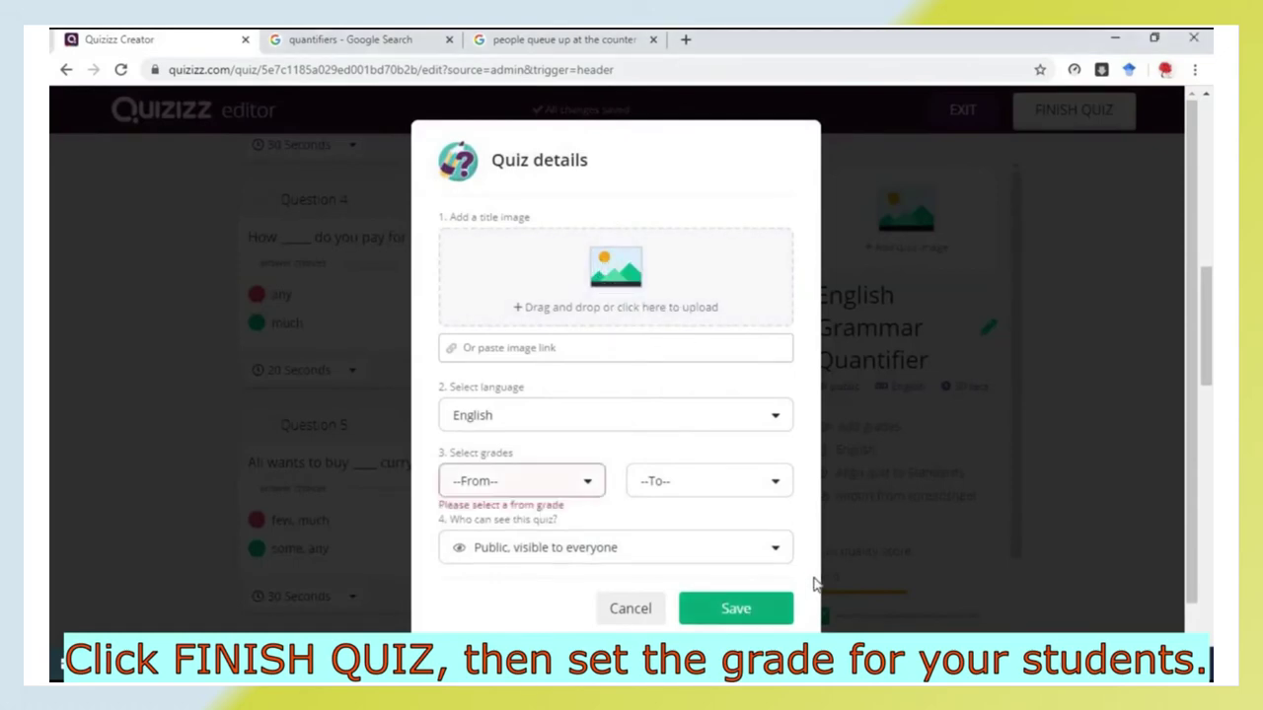
{"action": "left_click", "coordinate": [586, 483]}
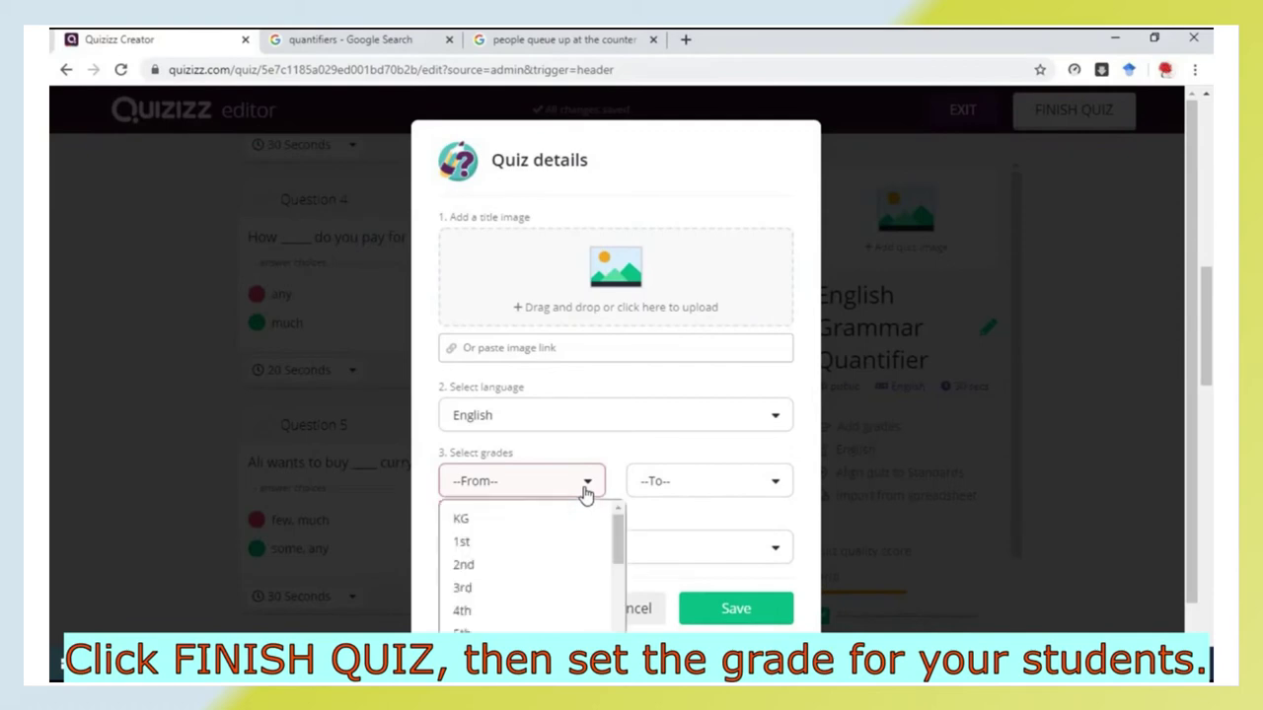
{"action": "scroll", "coordinate": [581, 543], "scroll_direction": "down", "scroll_amount": 2}
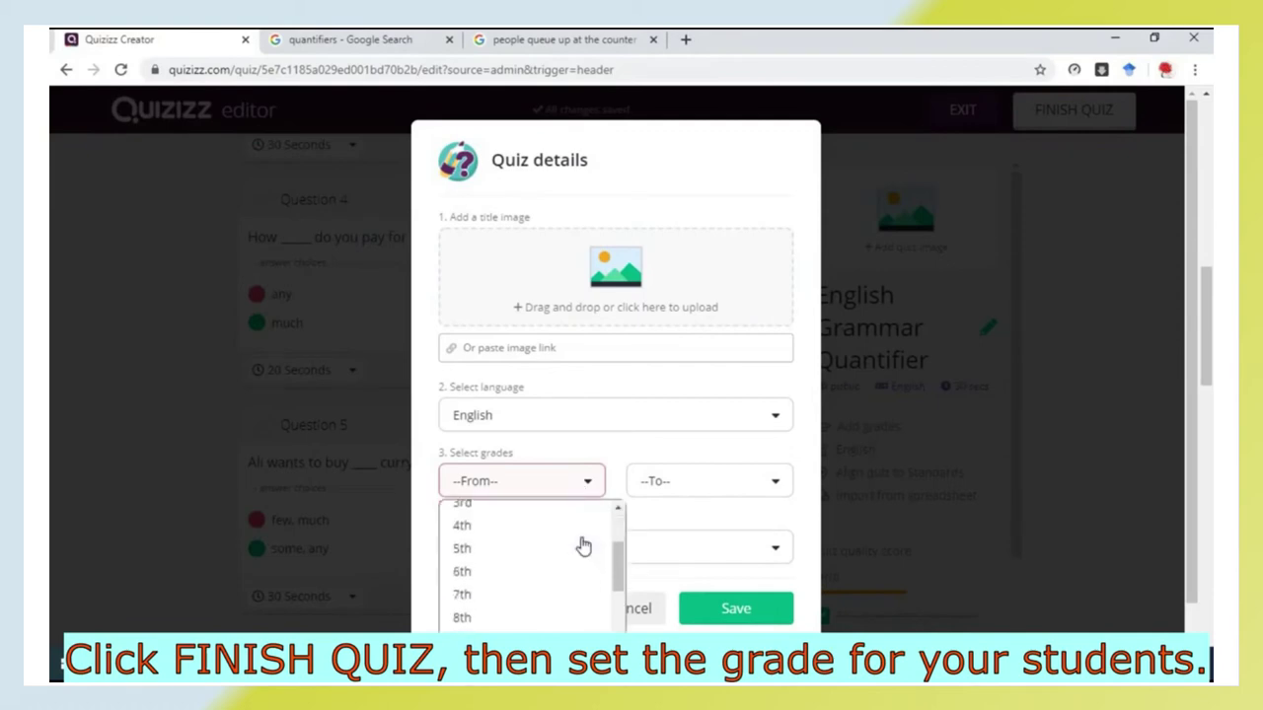
{"action": "left_click", "coordinate": [536, 577]}
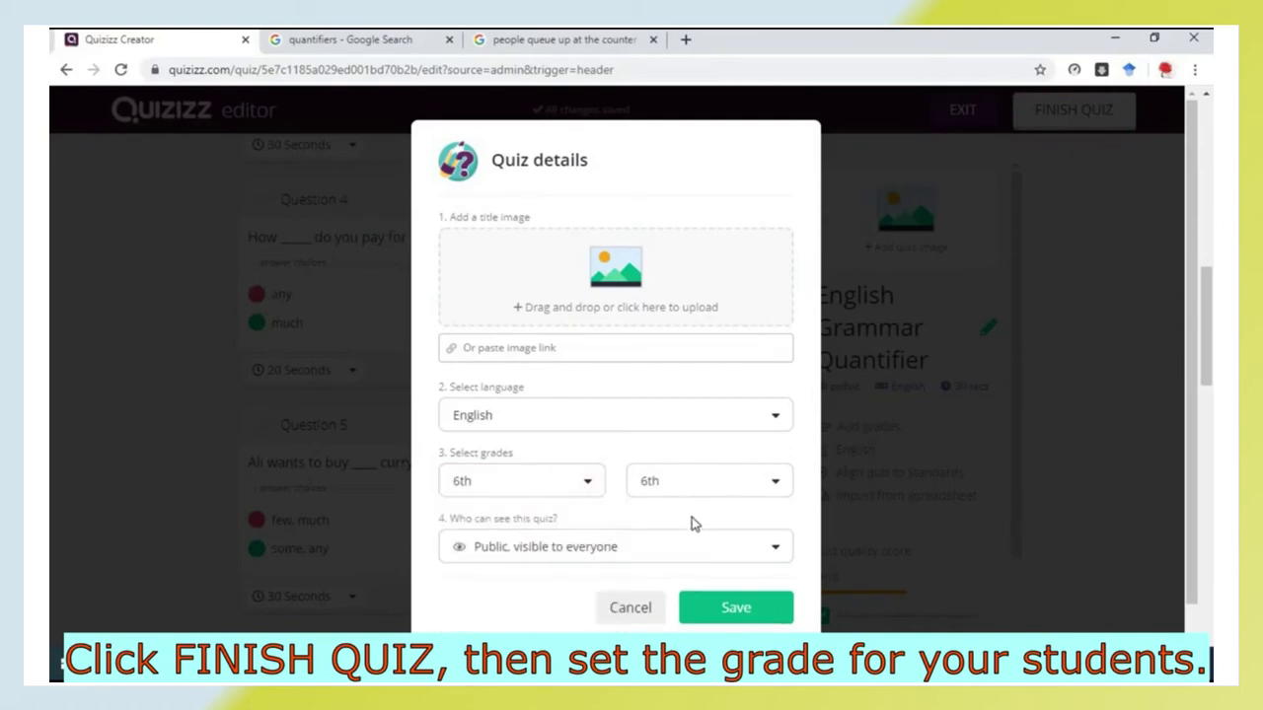
{"action": "left_click", "coordinate": [583, 491]}
{"action": "left_click", "coordinate": [525, 545]}
{"action": "left_click", "coordinate": [745, 607]}
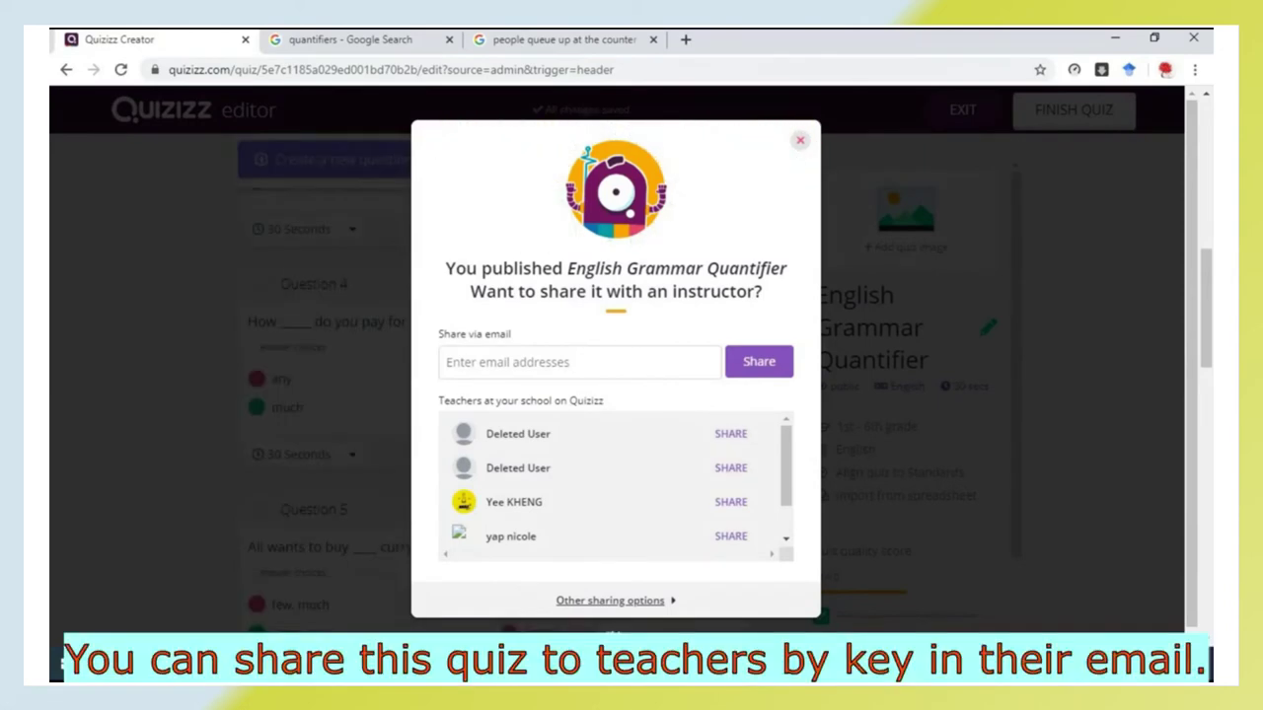
- Show the other sharing options for the published quiz and copy its URL
{"action": "left_click", "coordinate": [558, 369]}
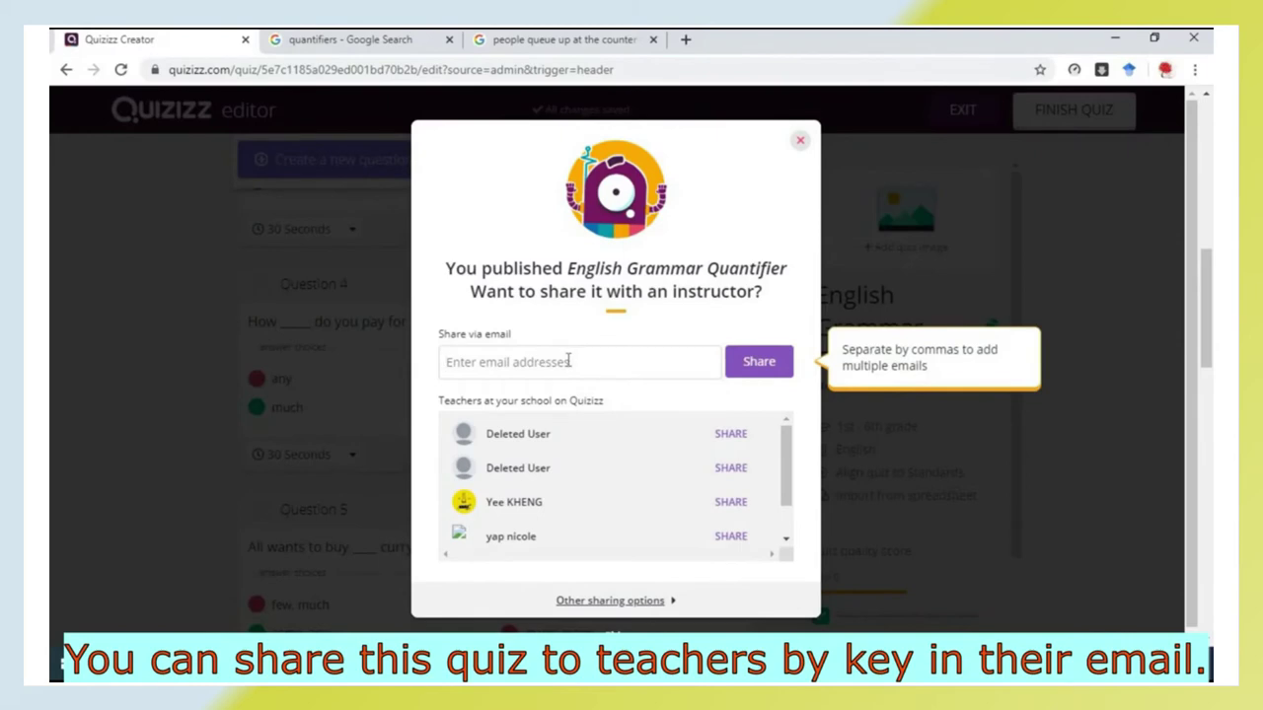
{"action": "left_click", "coordinate": [631, 600]}
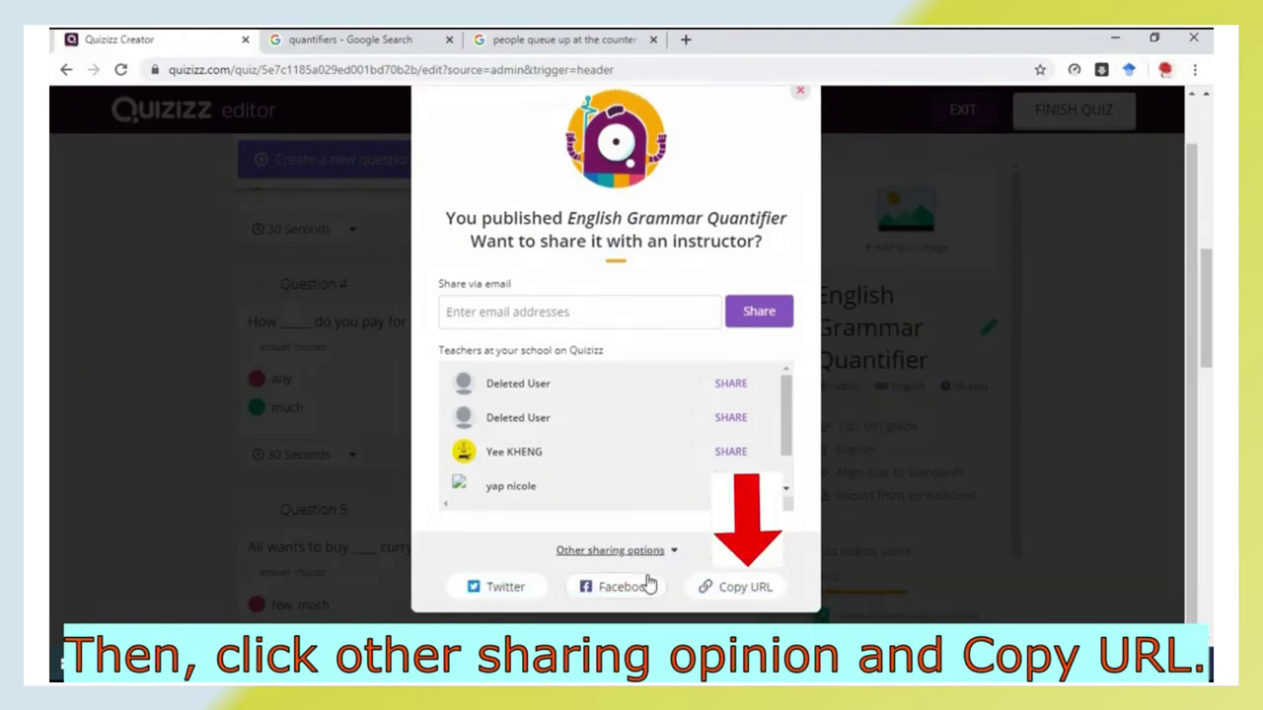
{"action": "left_click", "coordinate": [745, 592]}
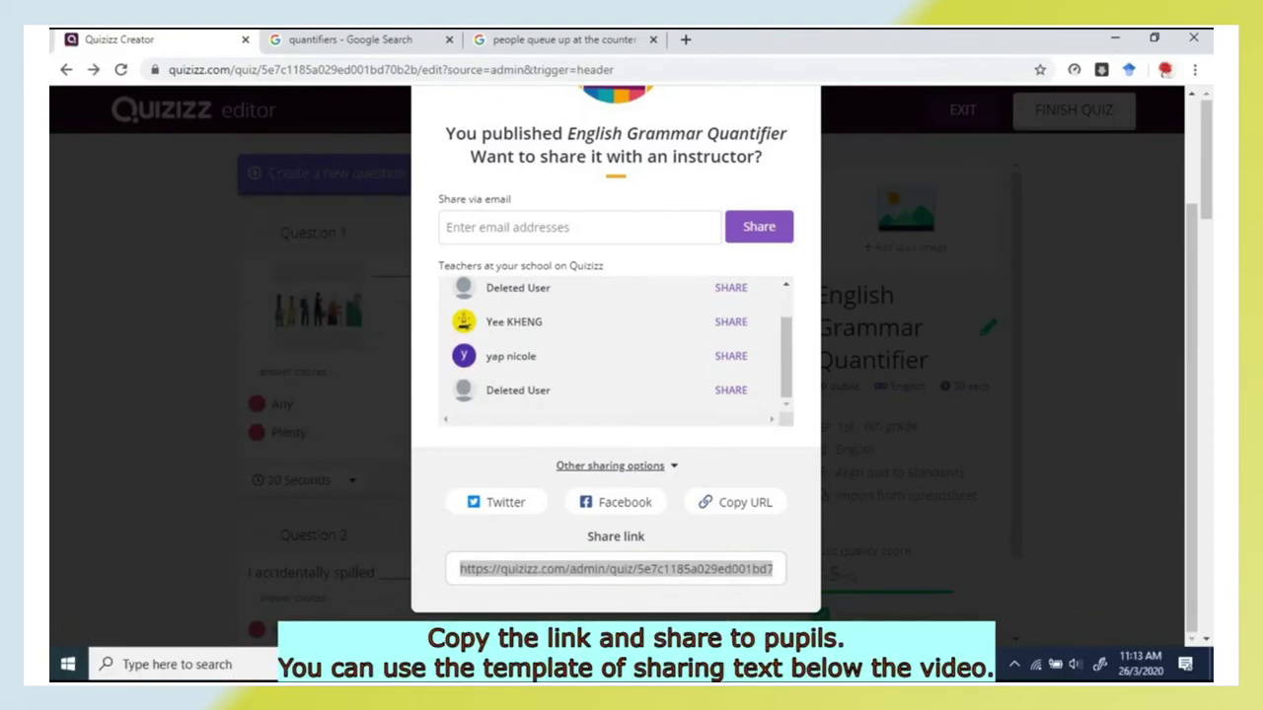
- Switch to the Word document and replace the "Paste your link here (Link of your quizizz)" placeholder with the copied quiz link as a hyperlink
{"action": "key", "text": "alt+Tab"}
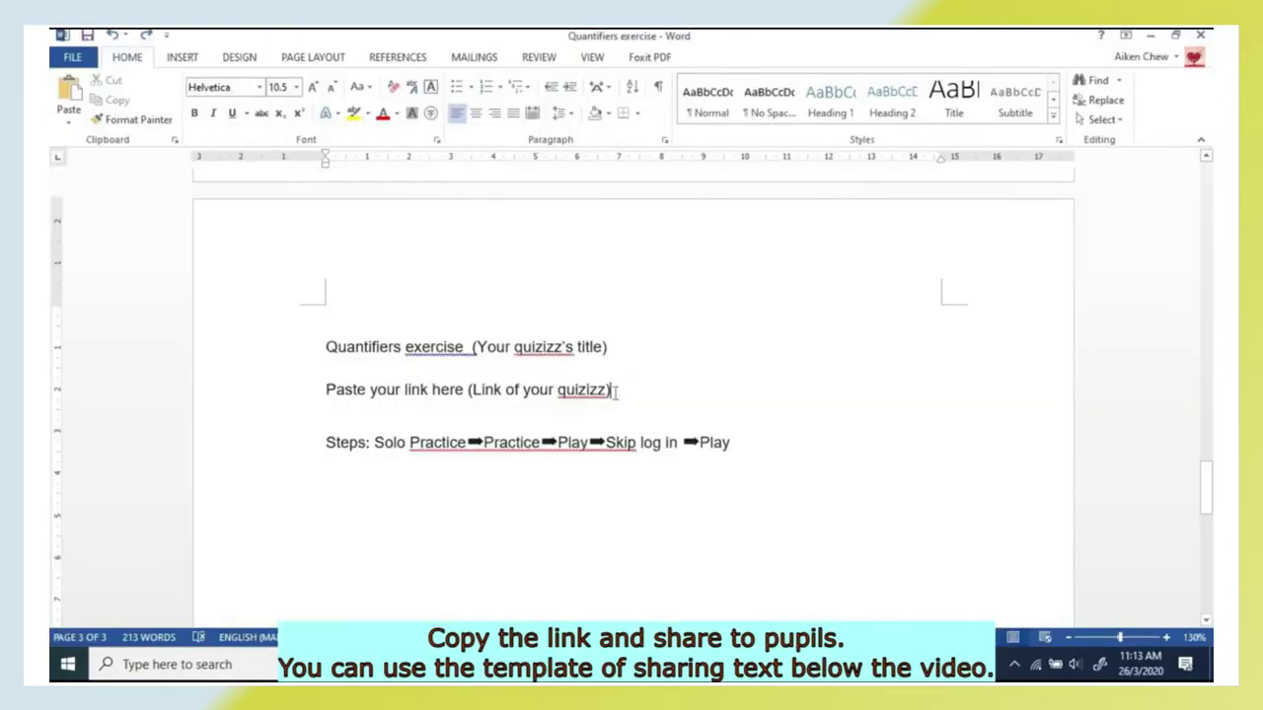
{"action": "left_click_drag", "start_coordinate": [614, 392], "coordinate": [330, 402]}
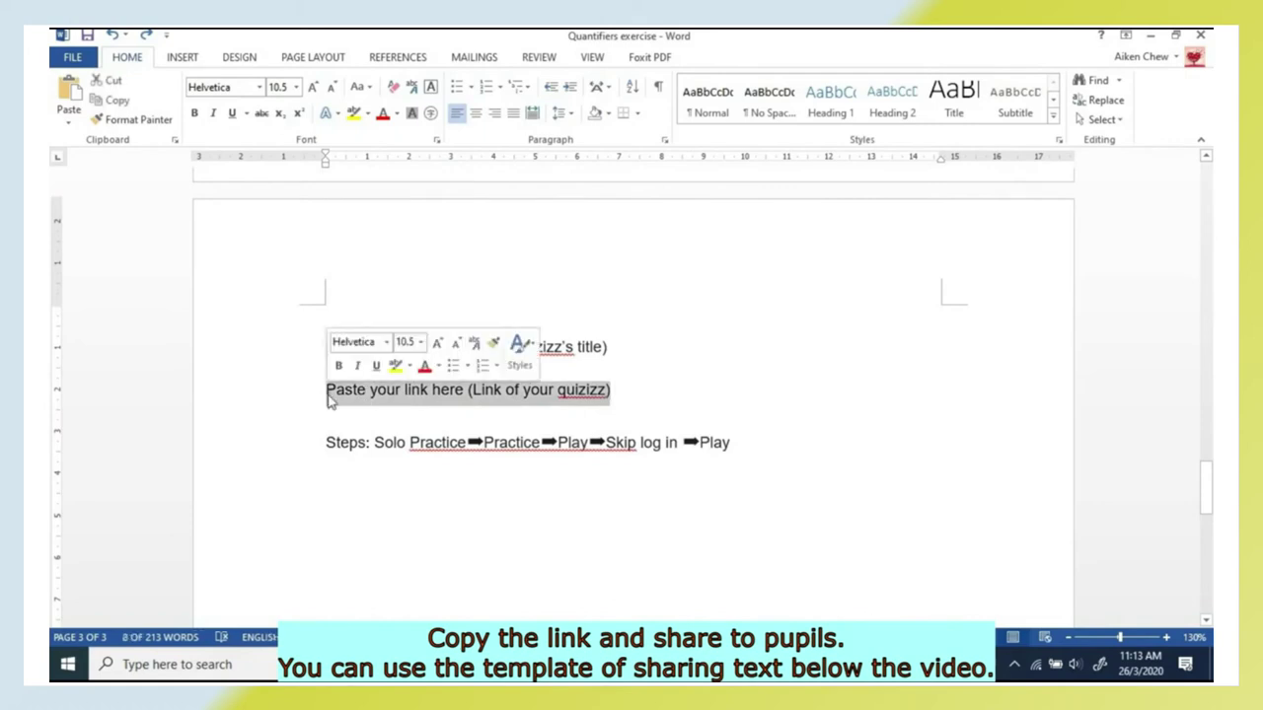
{"action": "right_click", "coordinate": [329, 400]}
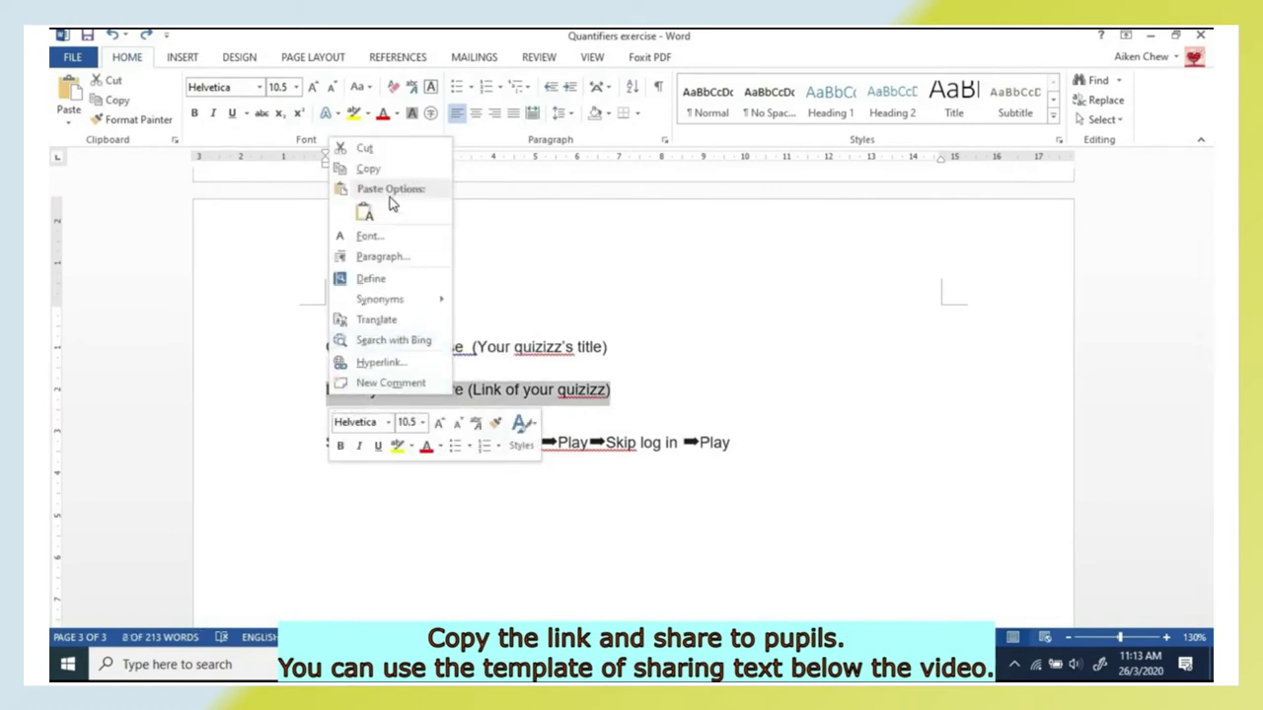
{"action": "left_click", "coordinate": [364, 214]}
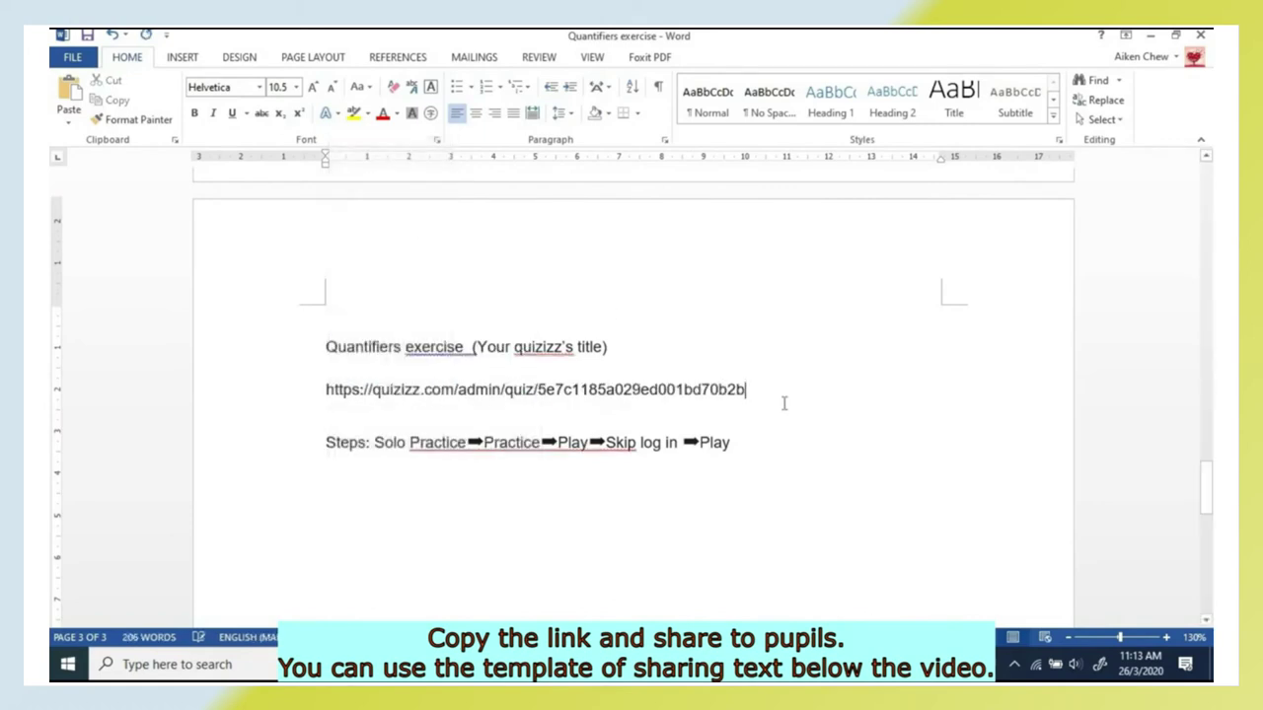
{"action": "key", "text": "Return"}
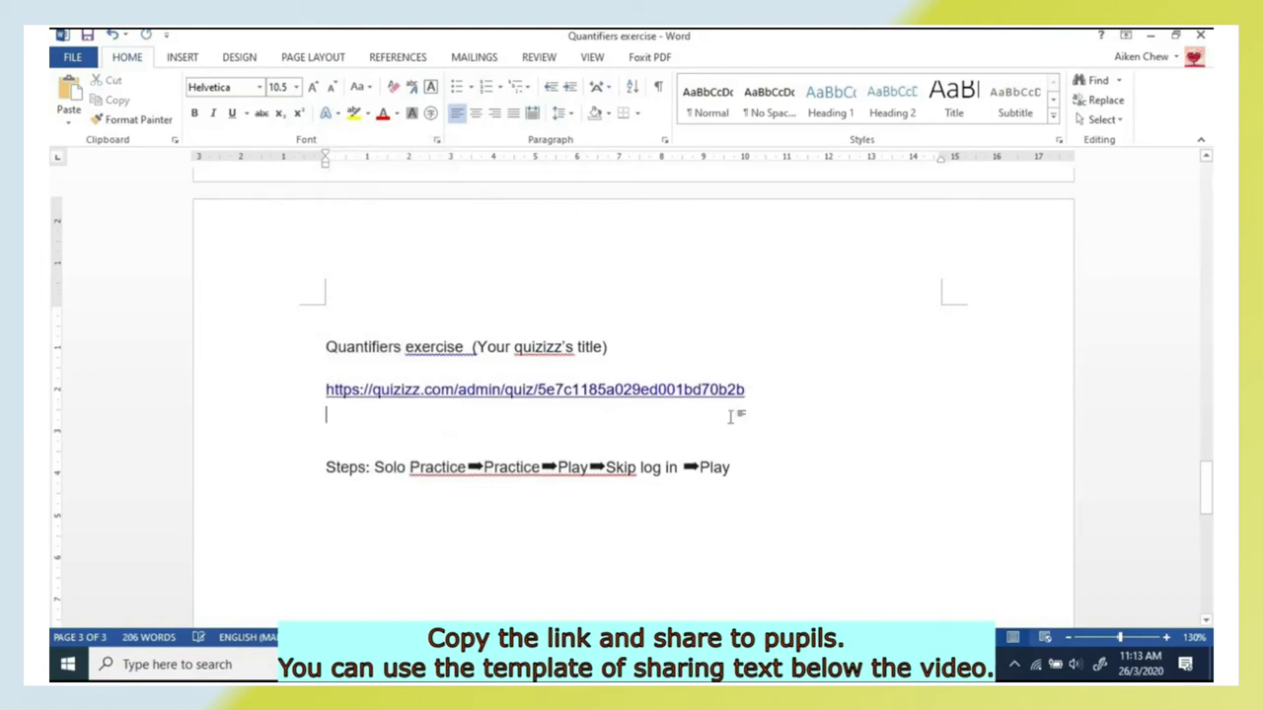
{"action": "left_click", "coordinate": [348, 445]}
{"action": "key", "text": "BackSpace"}
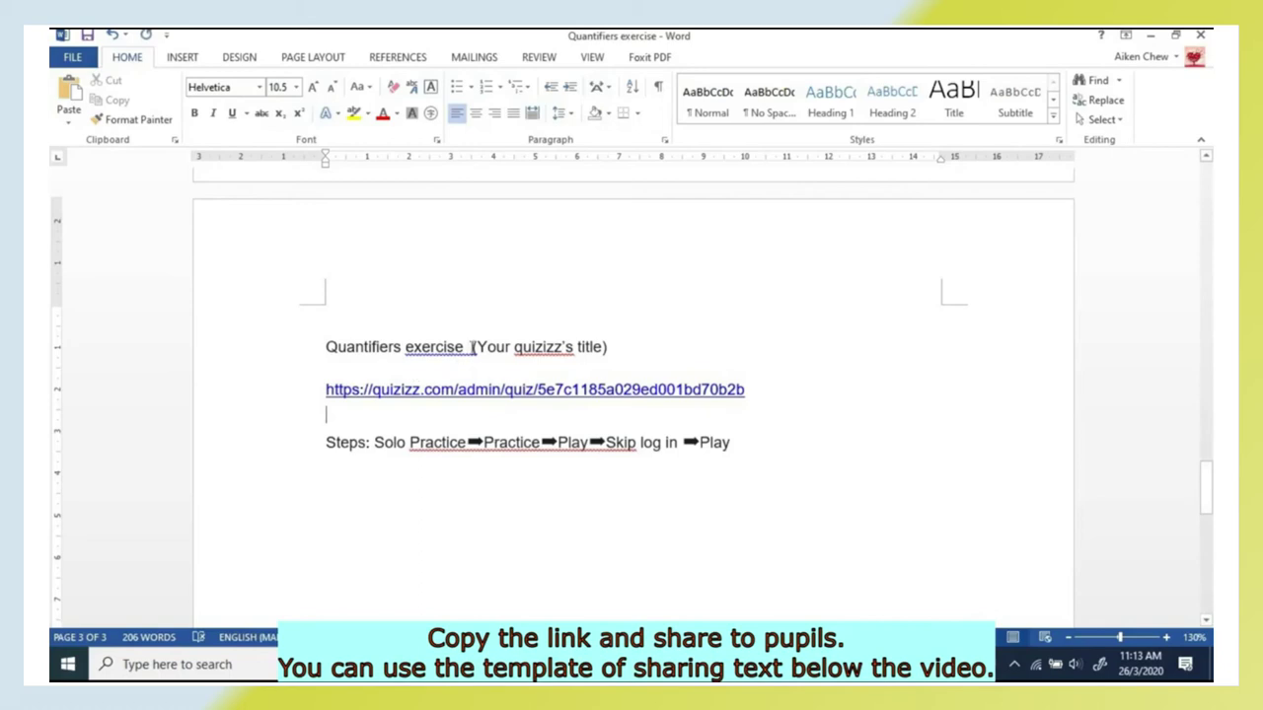
- Delete the "(Your quizizz's title)" note after Quantifiers exercise and restore the blank line above the link
{"action": "left_click_drag", "start_coordinate": [472, 346], "coordinate": [618, 347]}
{"action": "key", "text": "BackSpace"}
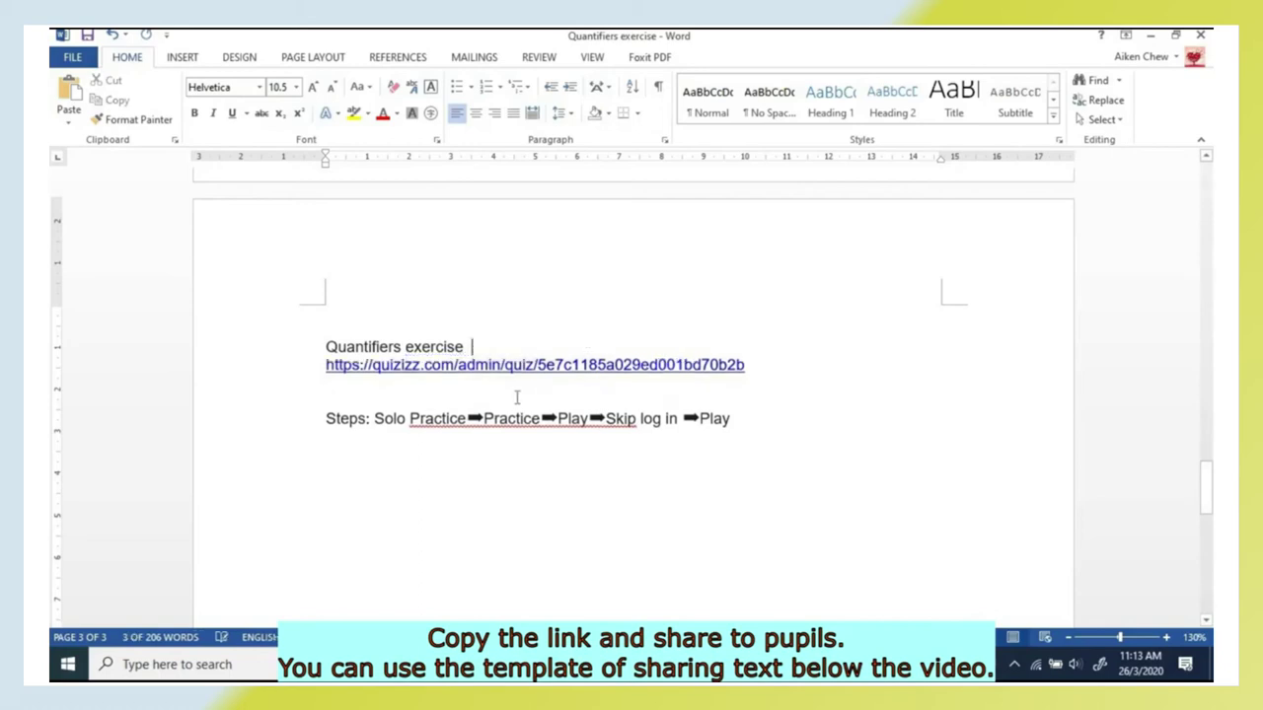
{"action": "key", "text": "Return"}
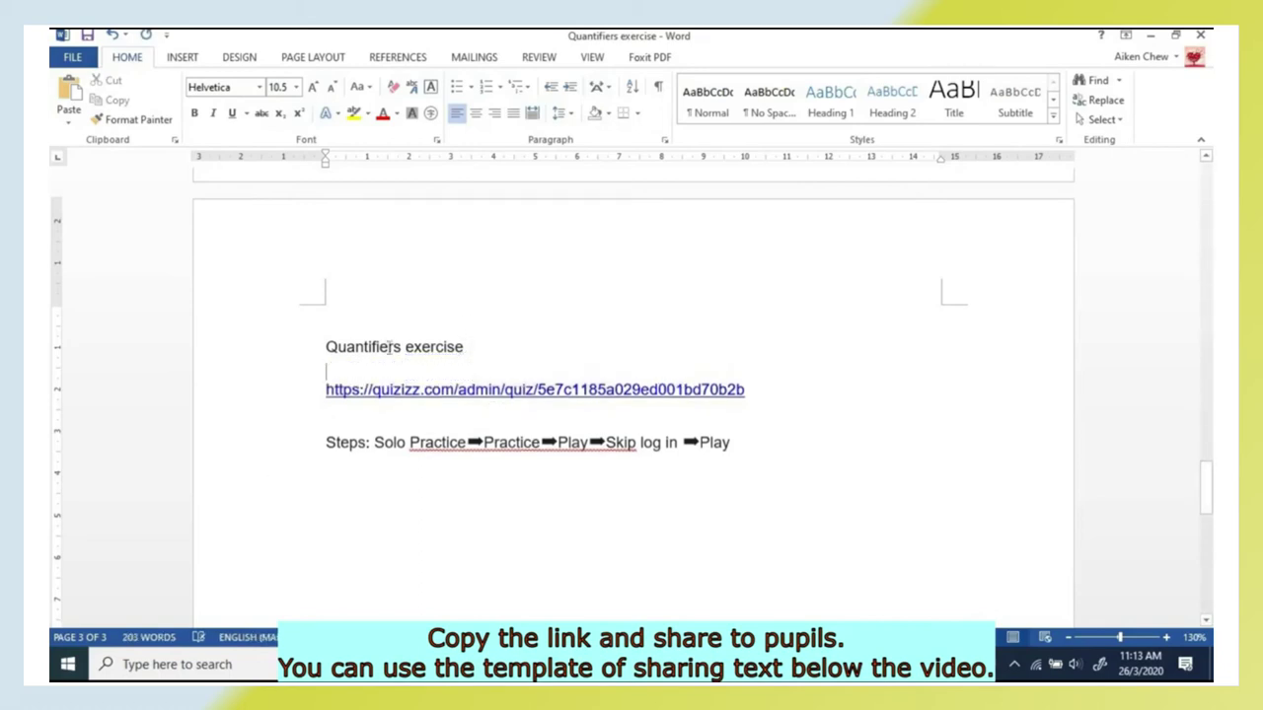
- Copy the quiz link from the sharing text and open it in the other Chrome window
{"action": "left_click_drag", "start_coordinate": [326, 347], "coordinate": [738, 448]}
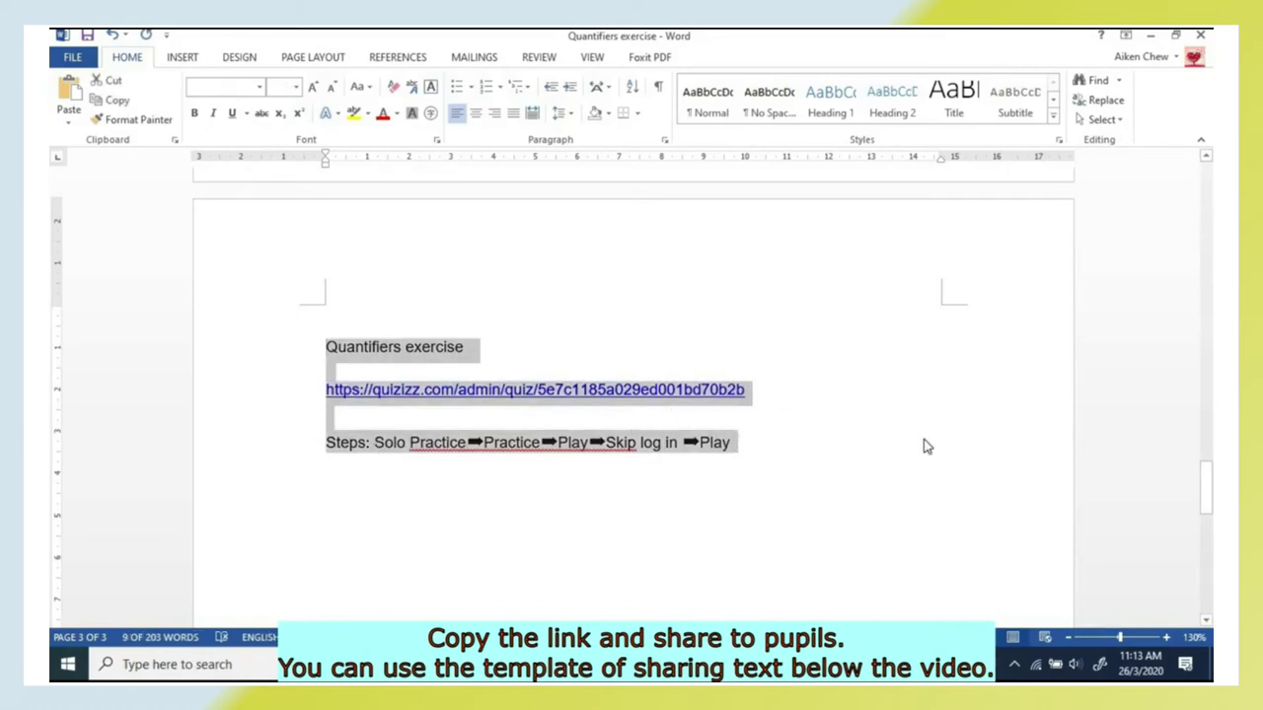
{"action": "left_click", "coordinate": [326, 390]}
{"action": "left_click_drag", "start_coordinate": [327, 390], "coordinate": [756, 390]}
{"action": "key", "text": "ctrl+c"}
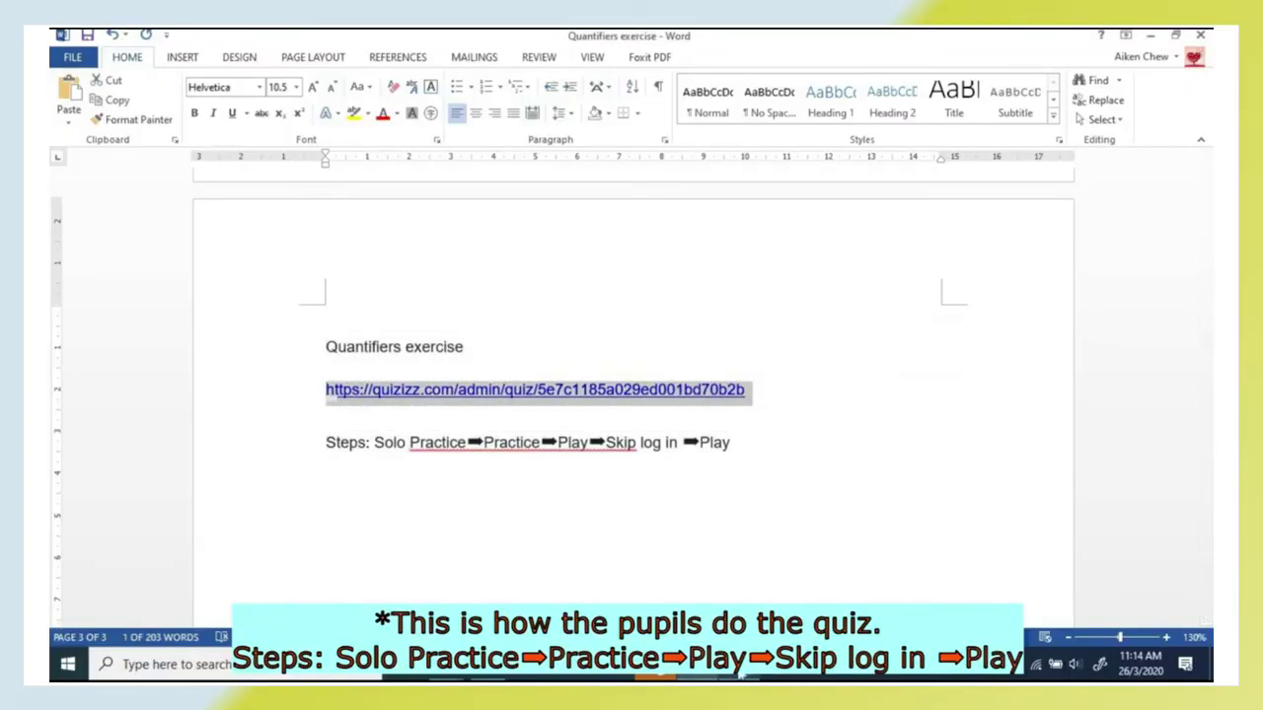
{"action": "key", "text": "alt+Tab"}
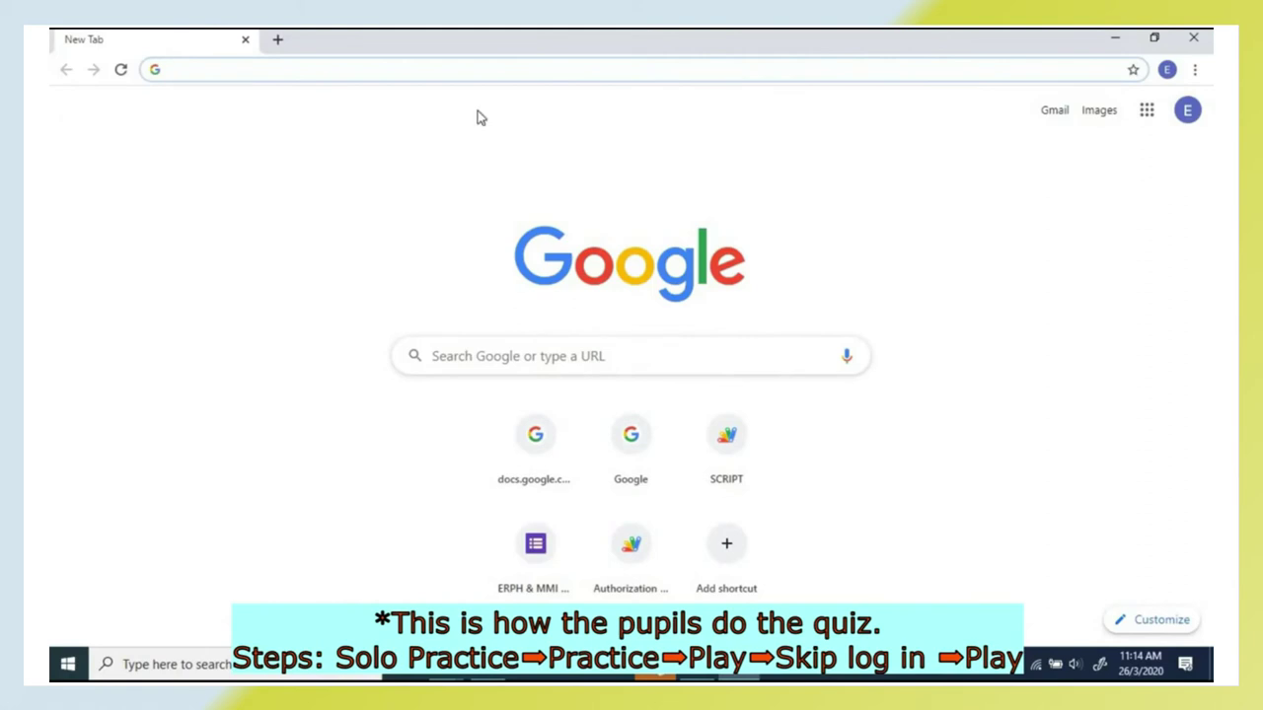
{"action": "key", "text": "ctrl+v"}
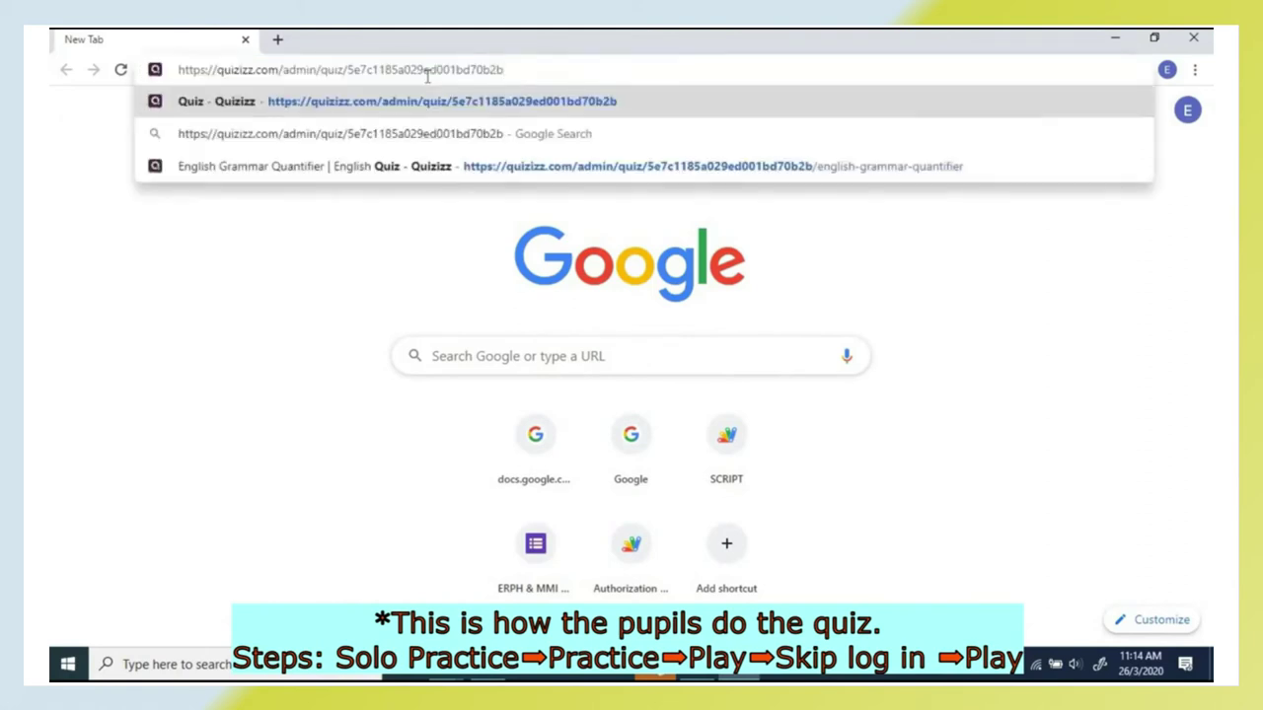
{"action": "key", "text": "Return"}
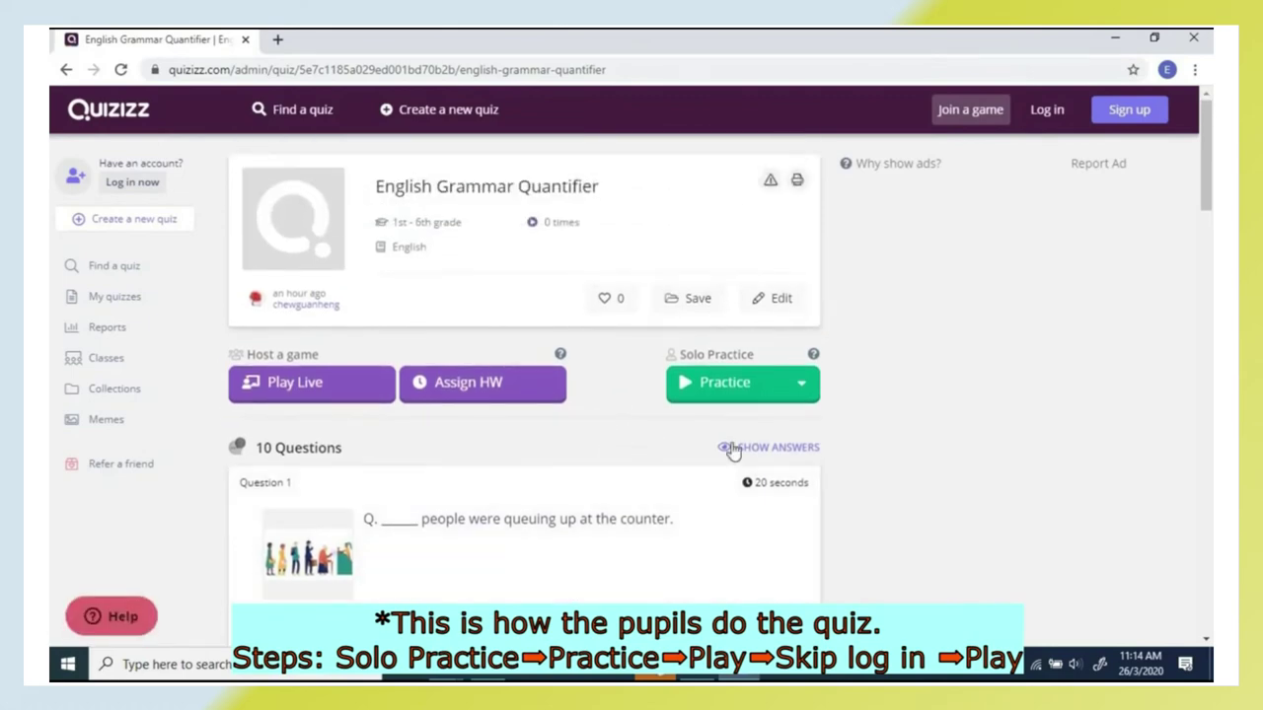
- Start a solo practice game of the English Grammar Quantifier quiz, skipping the account sign-up
{"action": "left_click", "coordinate": [800, 389]}
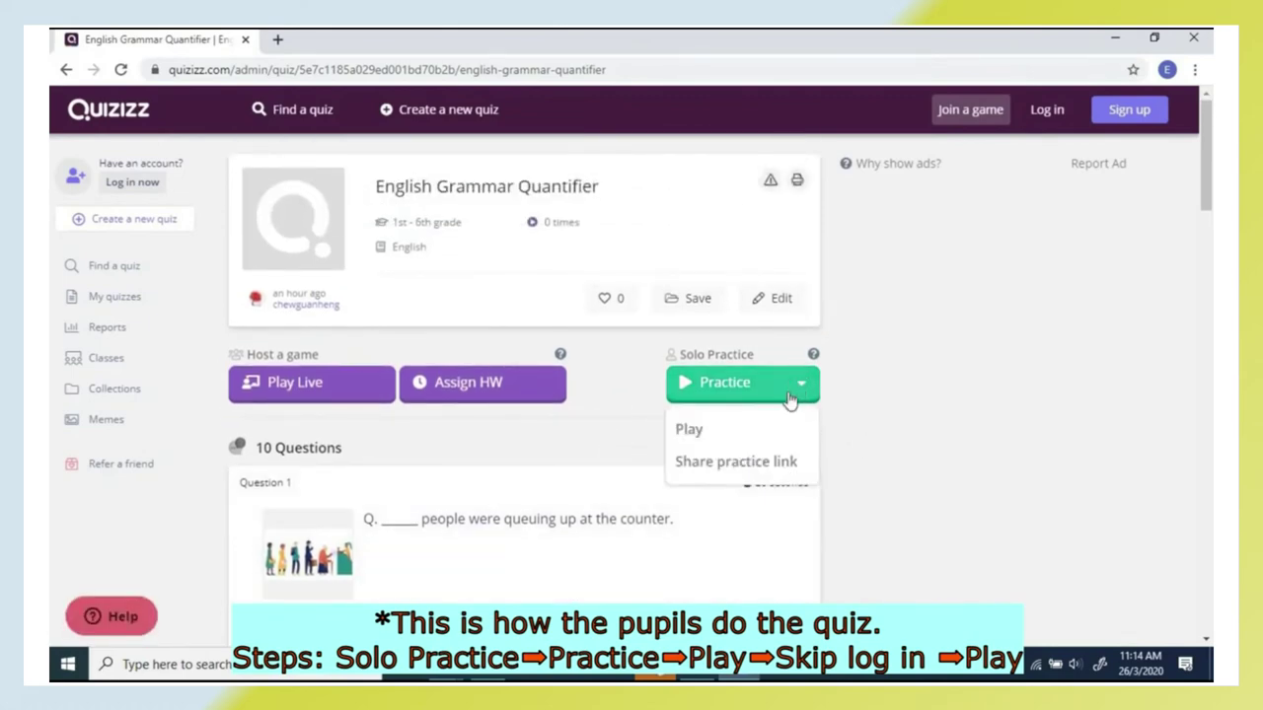
{"action": "left_click", "coordinate": [733, 437]}
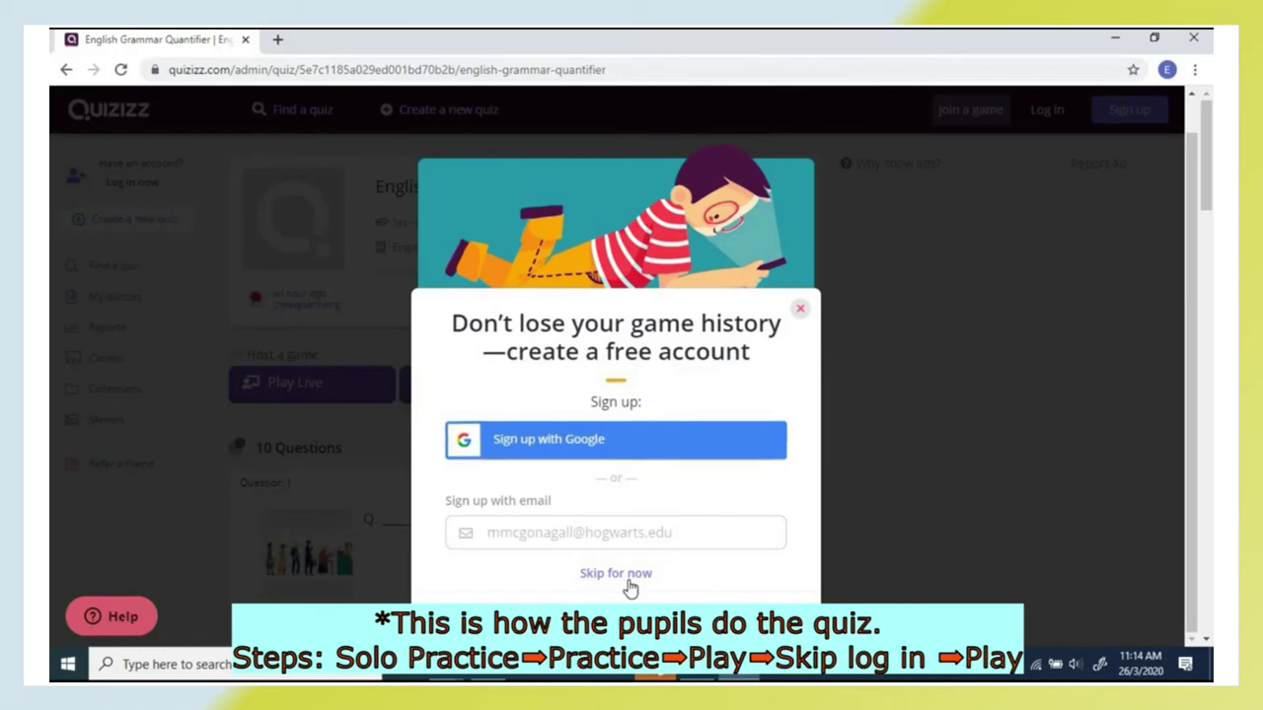
{"action": "left_click", "coordinate": [617, 573]}
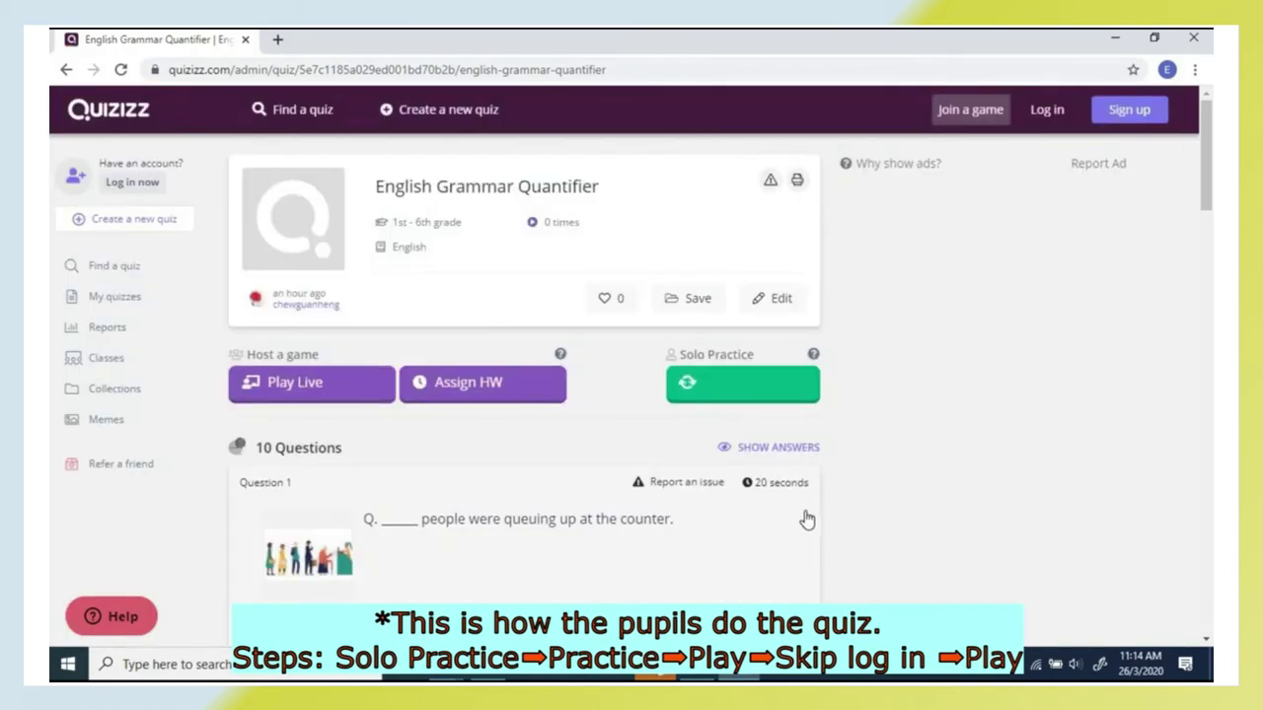
{"action": "left_click", "coordinate": [726, 385]}
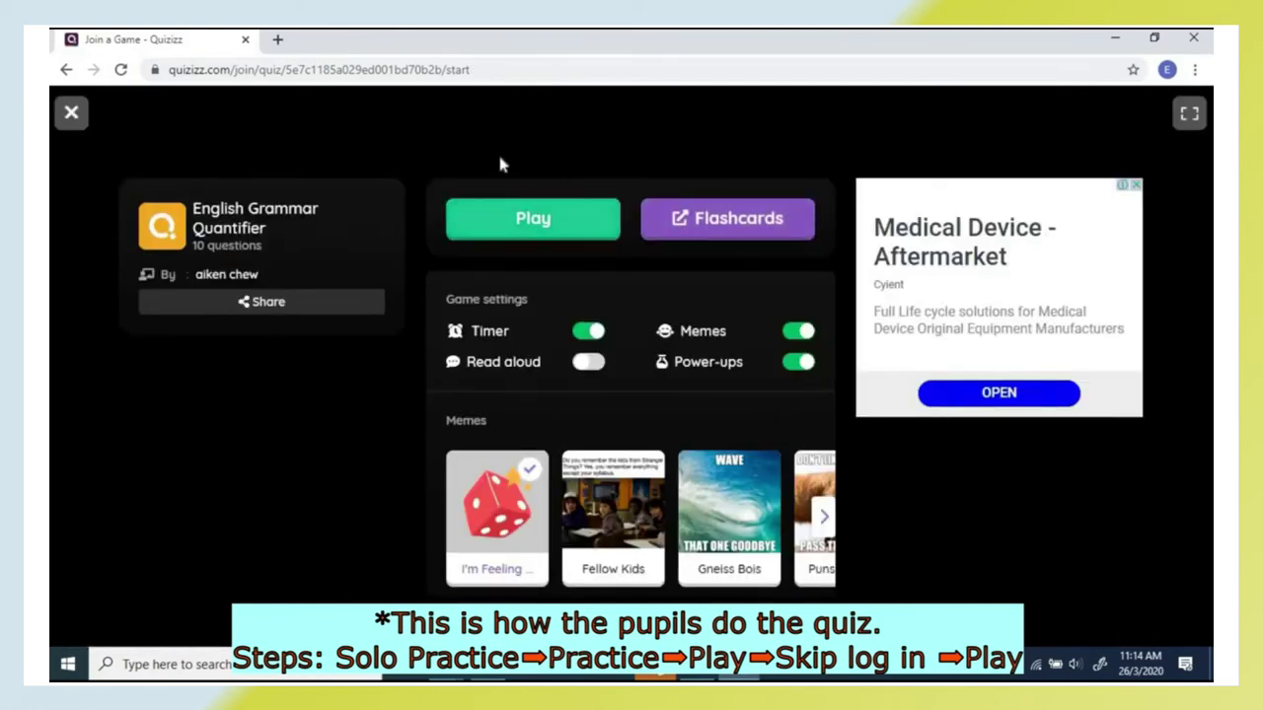
{"action": "left_click", "coordinate": [563, 233]}
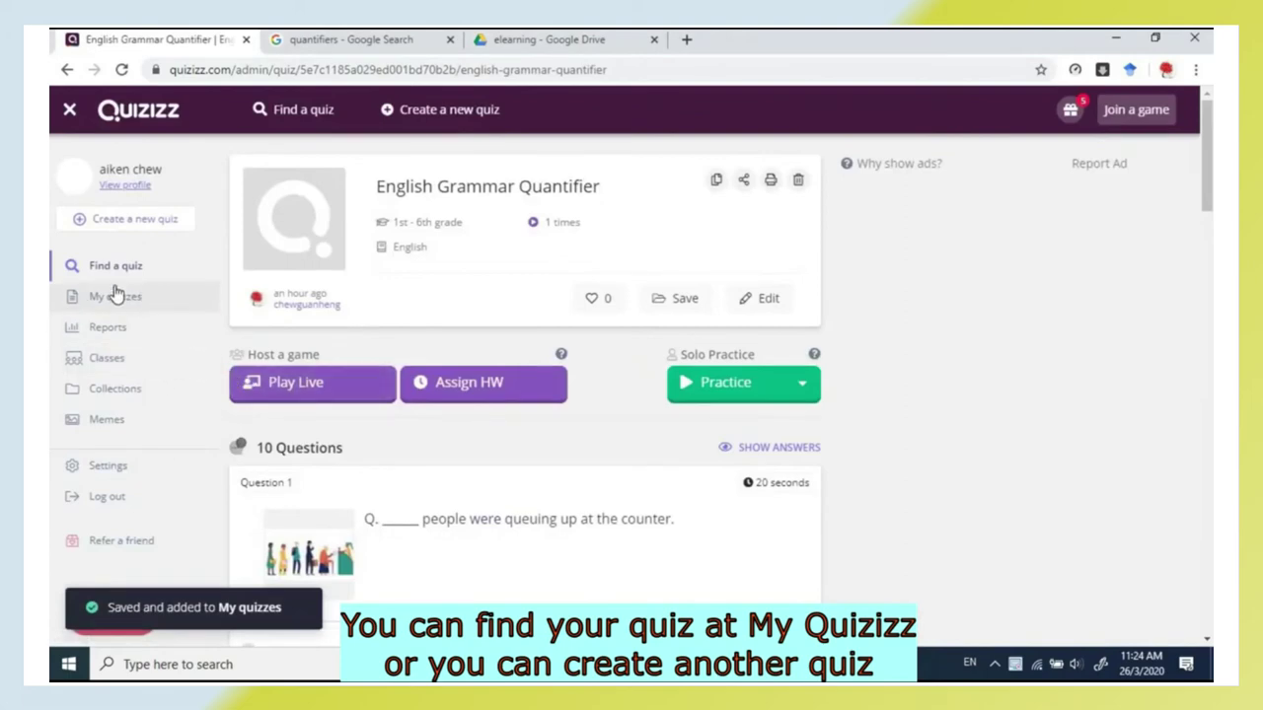
- Look through the My quizzes list for the finished quiz and choose to create a new quiz
{"action": "left_click", "coordinate": [235, 299]}
{"action": "scroll", "coordinate": [470, 468], "scroll_direction": "down", "scroll_amount": 2}
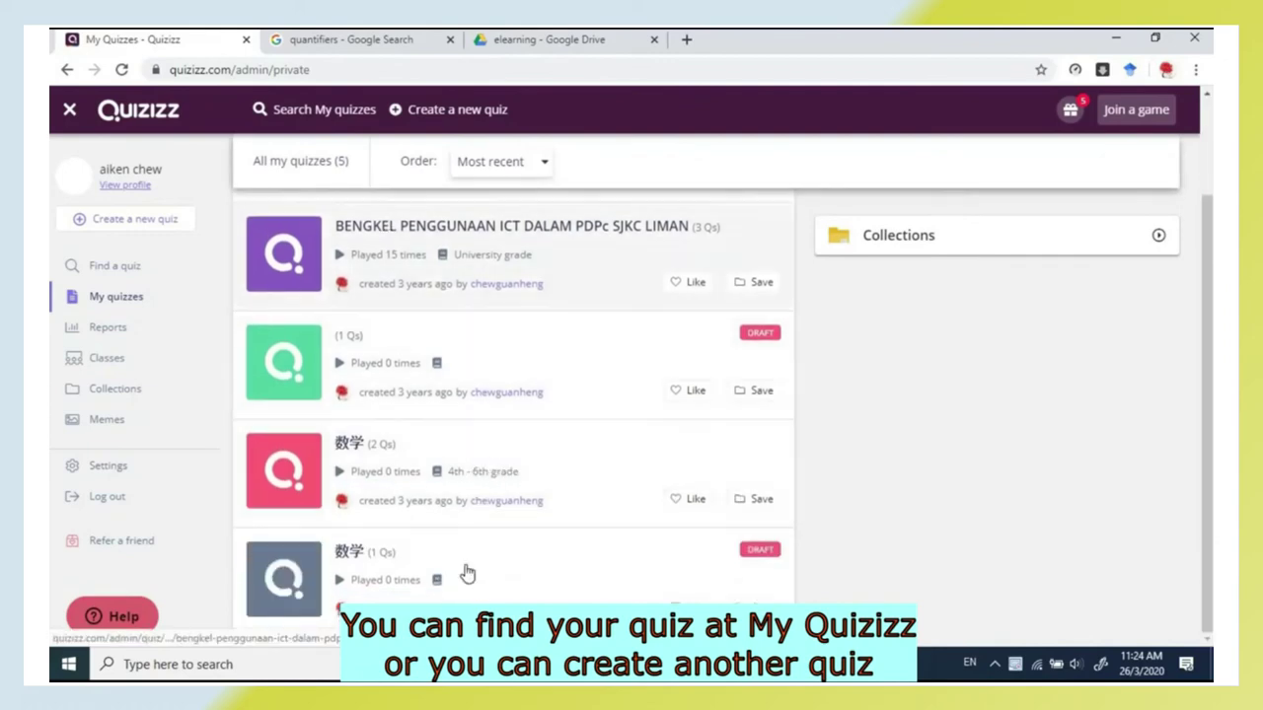
{"action": "scroll", "coordinate": [658, 428], "scroll_direction": "up", "scroll_amount": 2}
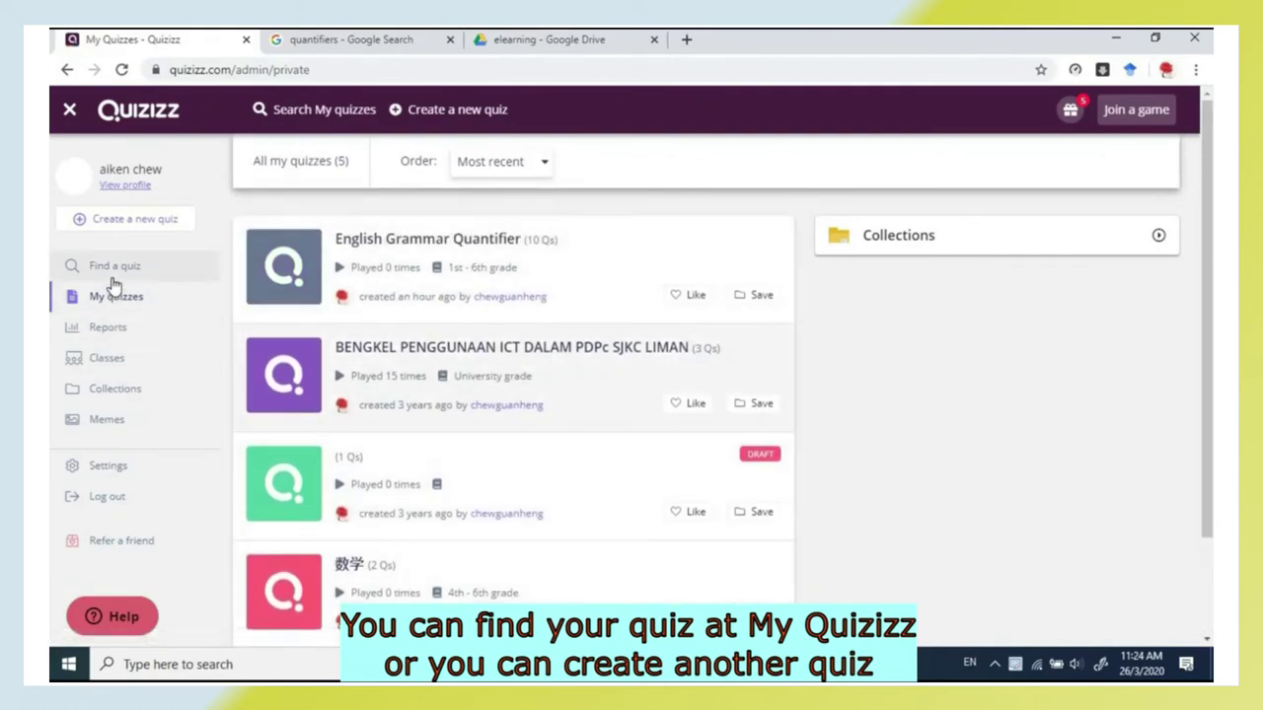
{"action": "left_click", "coordinate": [146, 224]}
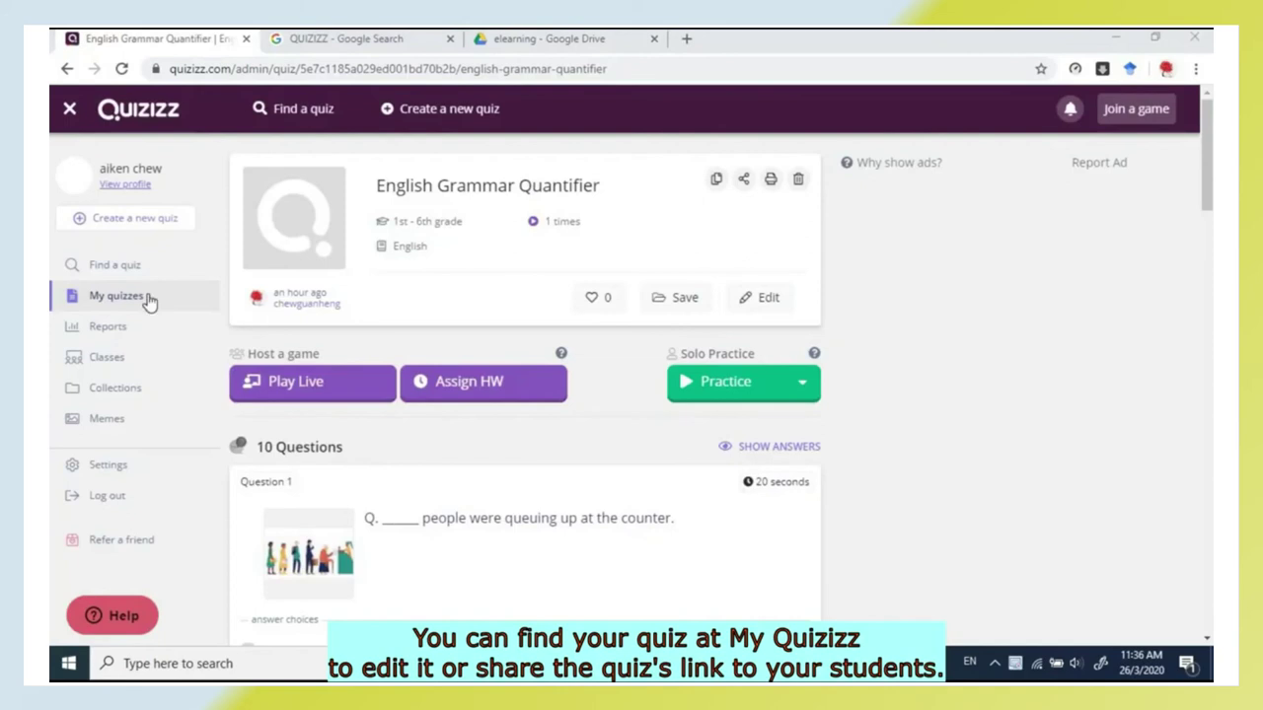
- Open English Grammar Quantifier from My quizzes and copy its share URL through the other sharing options
{"action": "left_click", "coordinate": [148, 301]}
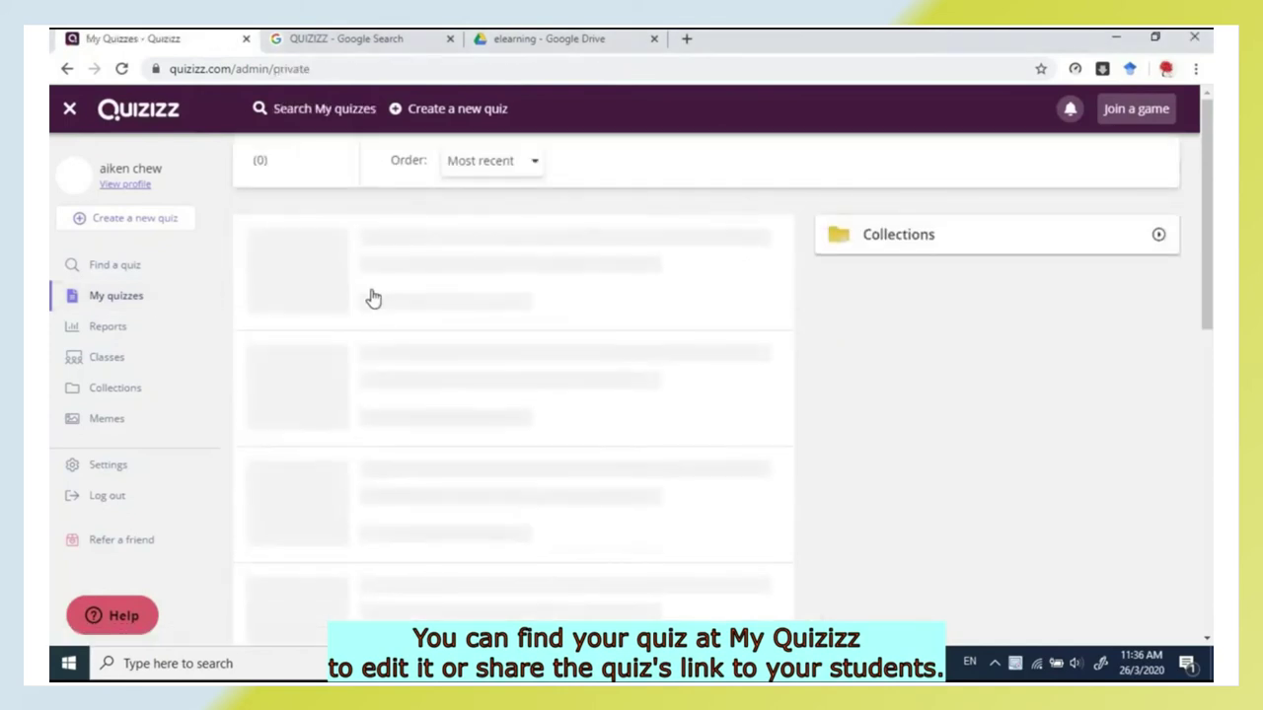
{"action": "left_click", "coordinate": [443, 252]}
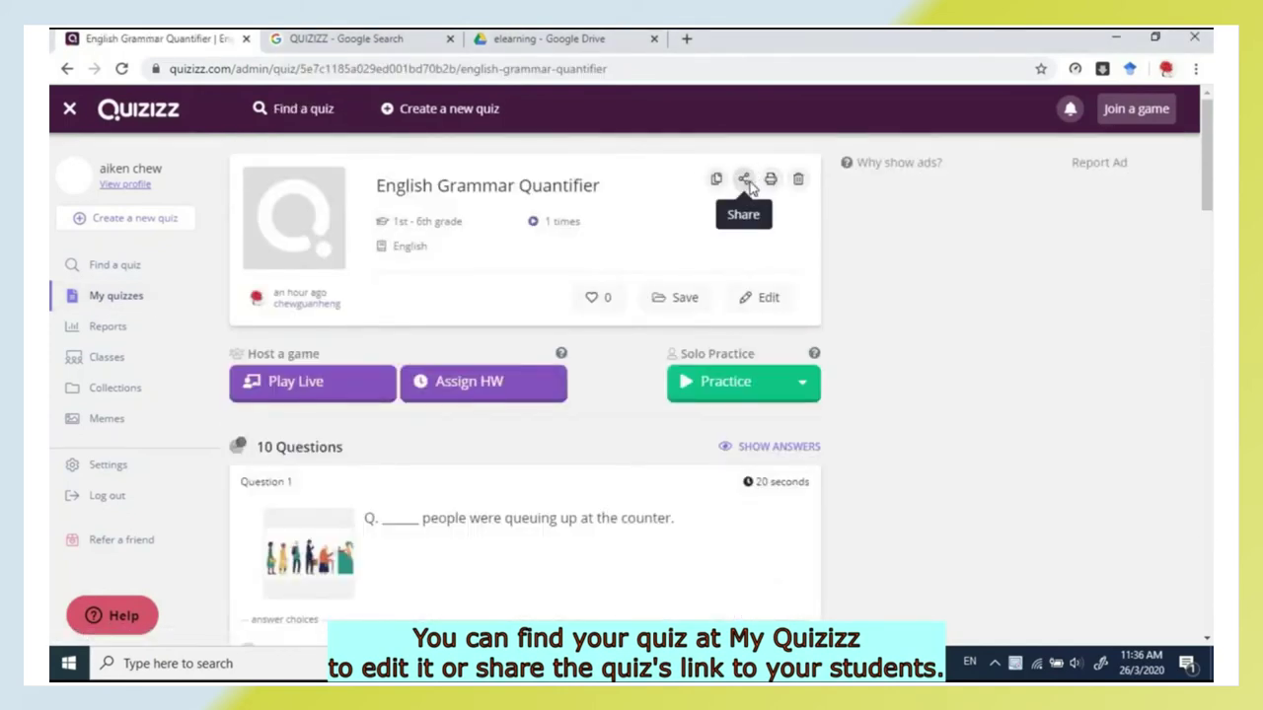
{"action": "left_click", "coordinate": [746, 182]}
{"action": "scroll", "coordinate": [578, 513], "scroll_direction": "down", "scroll_amount": 1}
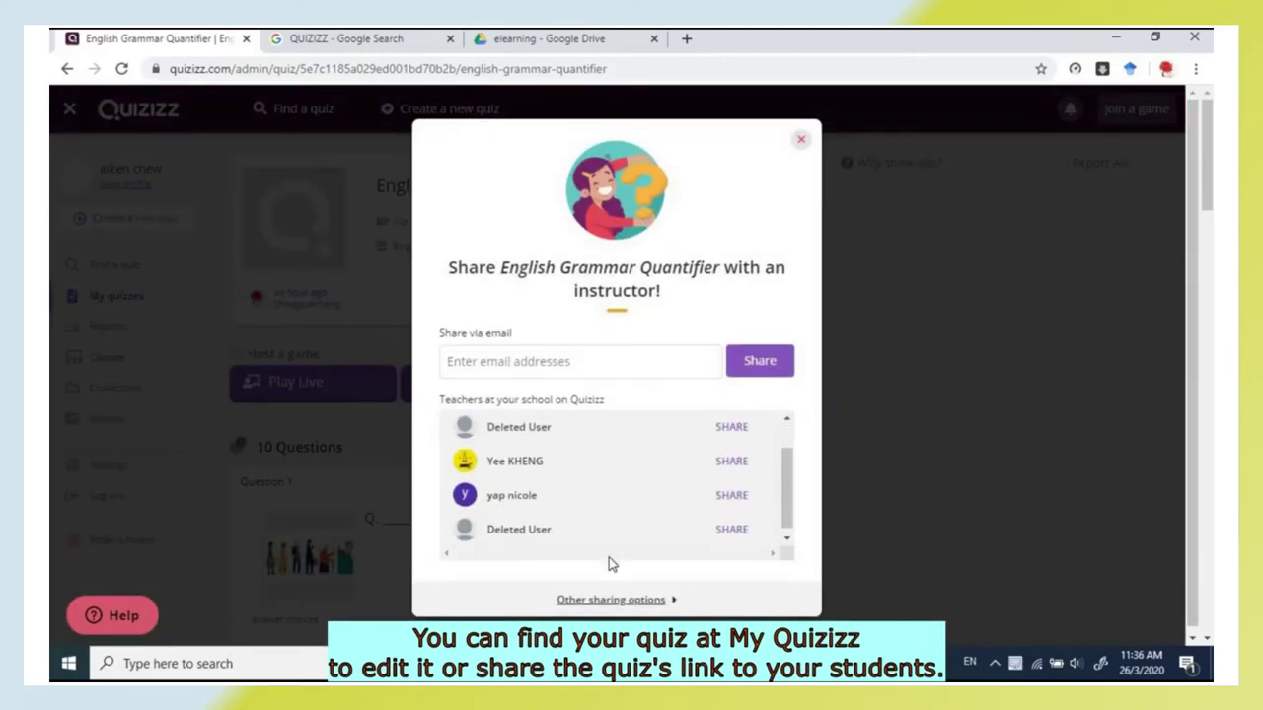
{"action": "left_click", "coordinate": [704, 600]}
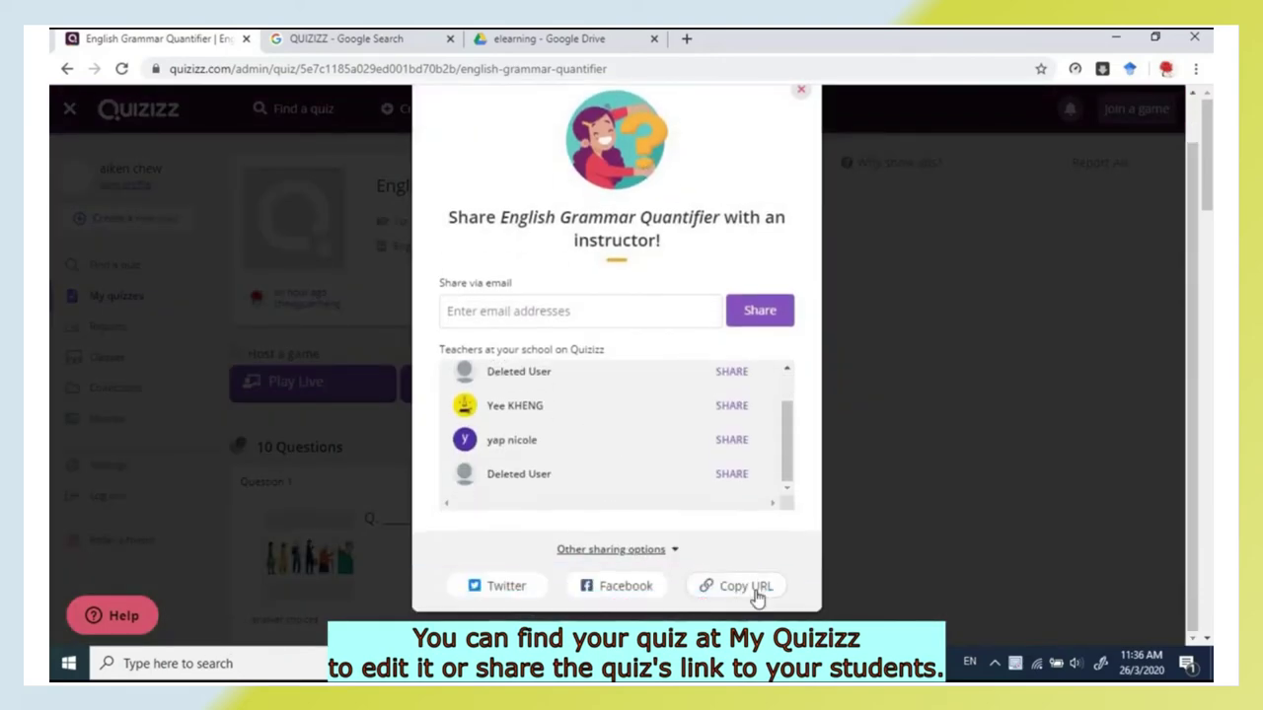
{"action": "left_click", "coordinate": [756, 595]}
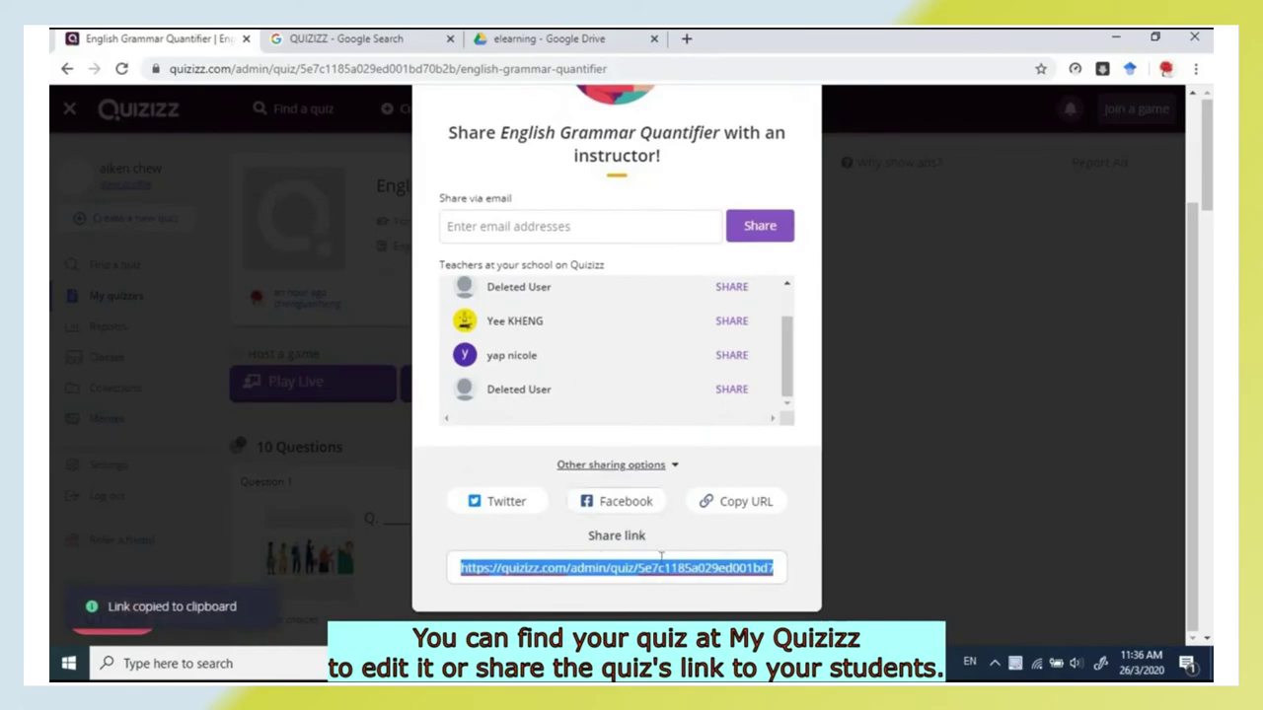